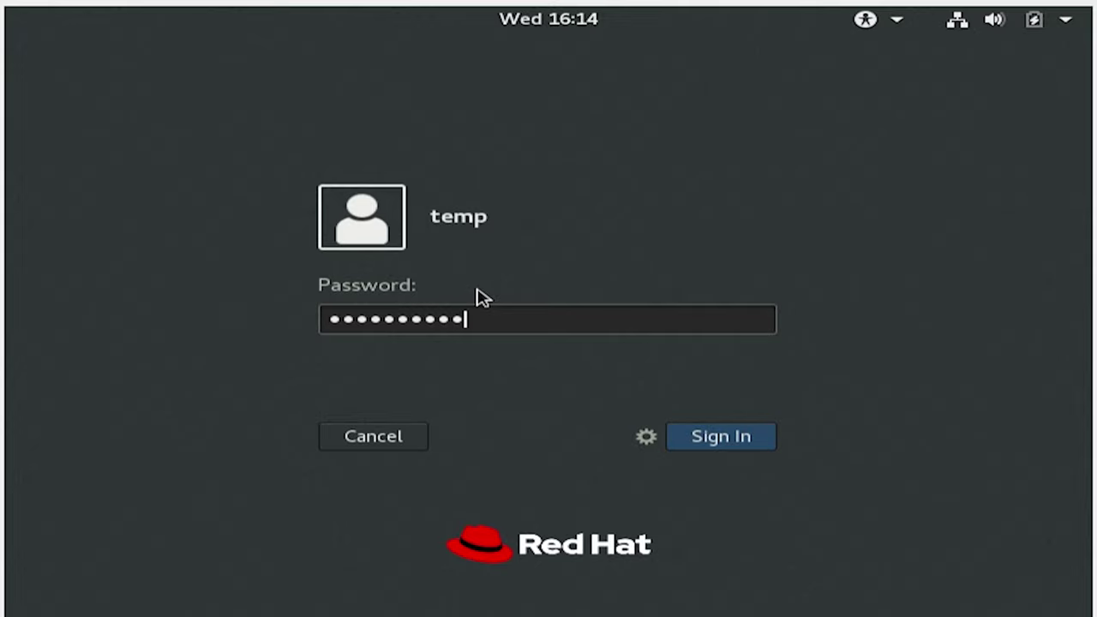
Step: Submit the password to sign in as temp
{"action": "key", "text": "Return"}
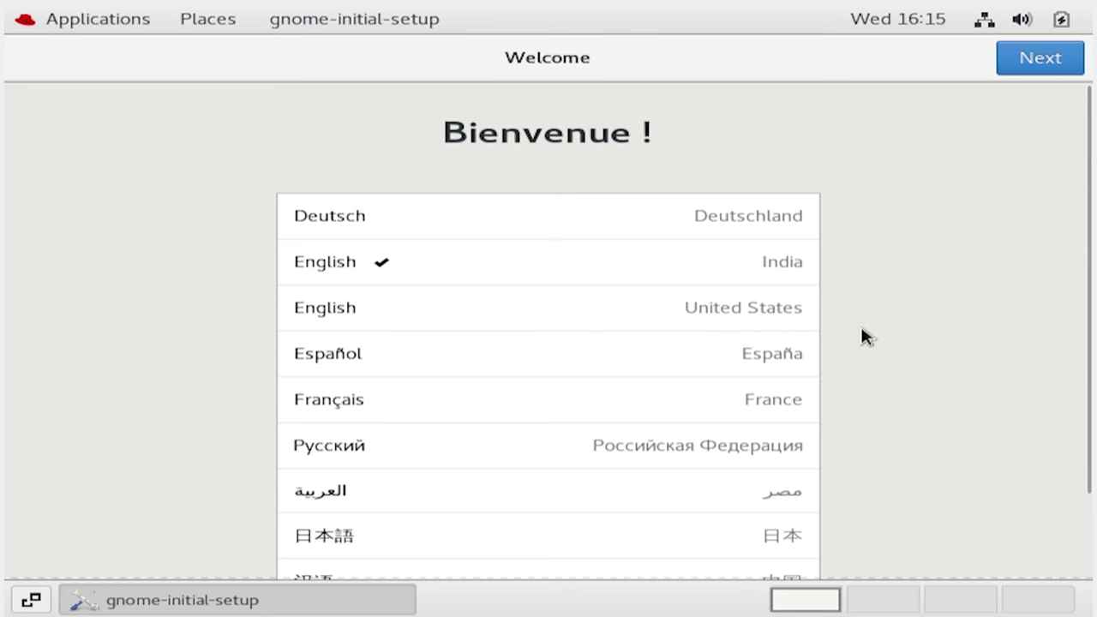
Step: Accept default language, keyboard and privacy, skip Online Accounts, start using, and close Getting Started help
{"action": "left_click", "coordinate": [1023, 67]}
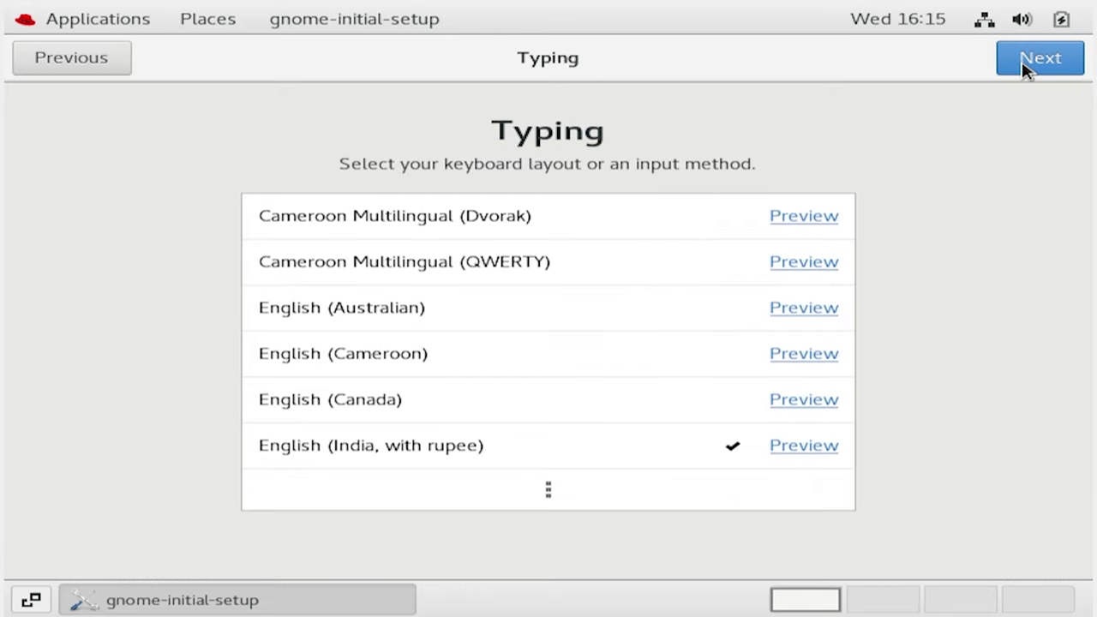
{"action": "left_click", "coordinate": [1026, 69]}
{"action": "left_click", "coordinate": [1023, 68]}
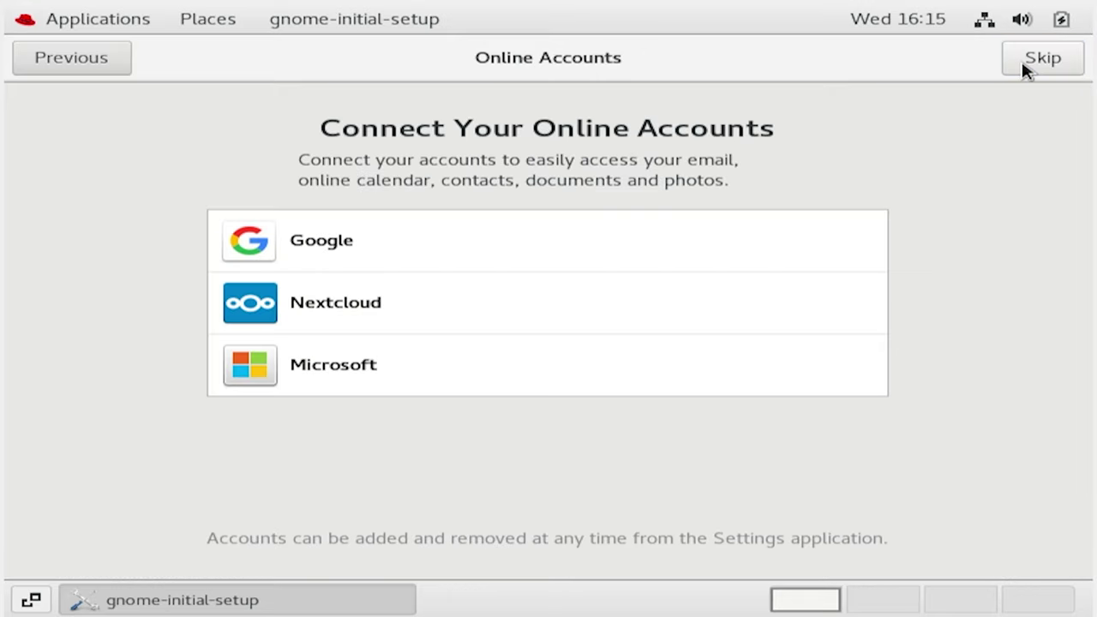
{"action": "left_click", "coordinate": [1026, 69]}
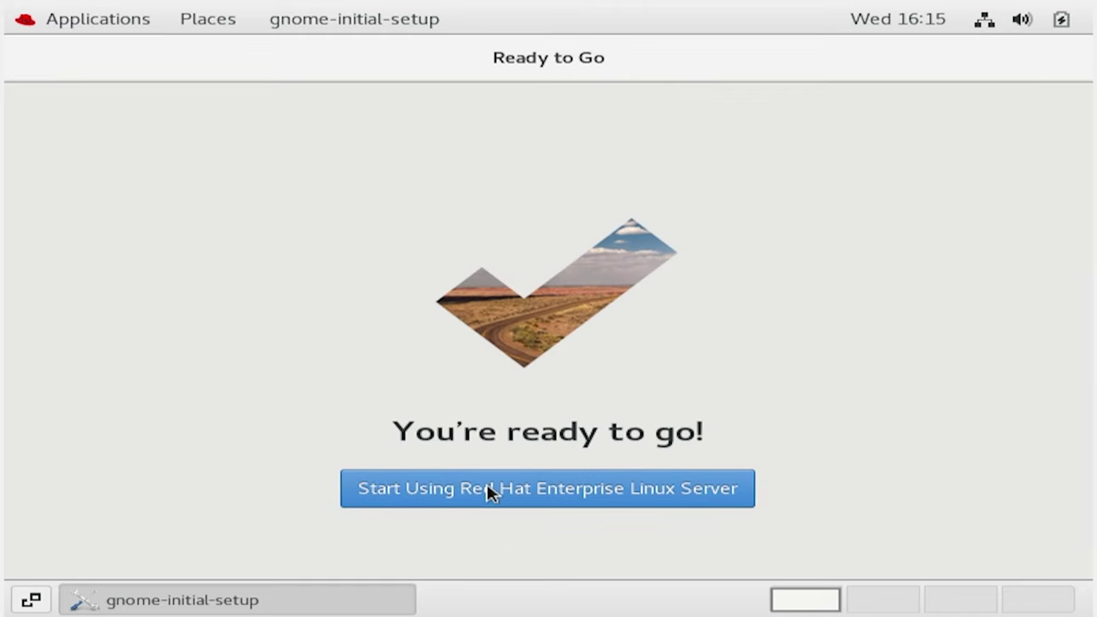
{"action": "left_click", "coordinate": [487, 489]}
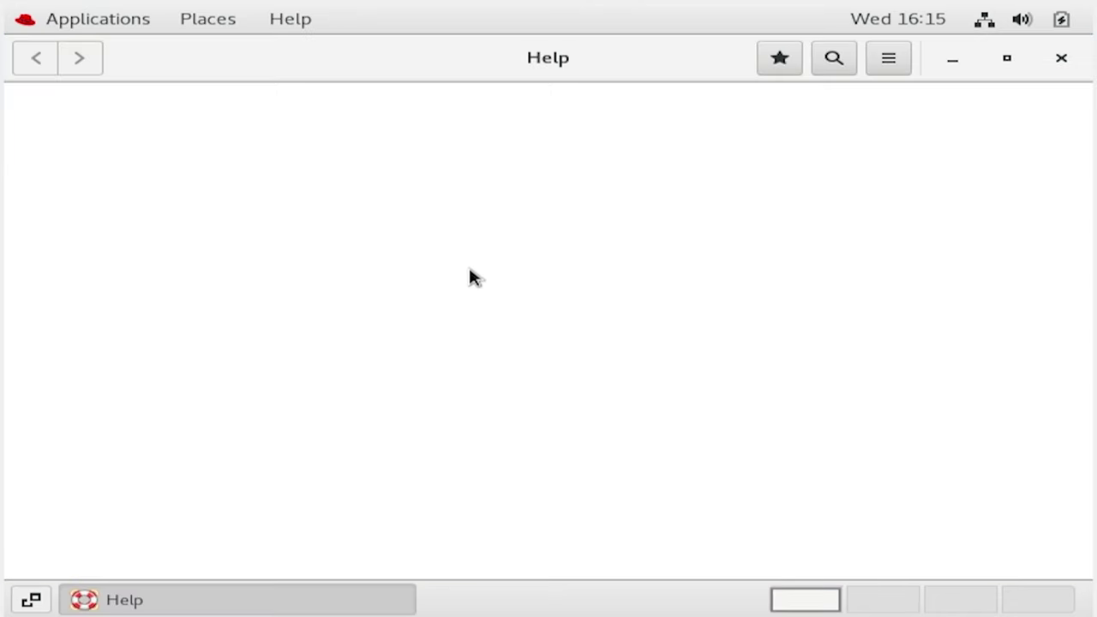
{"action": "left_click", "coordinate": [1063, 58]}
Step: Bring up and dismiss the desktop context menu, then browse the Applications menu categories
{"action": "right_click", "coordinate": [419, 288]}
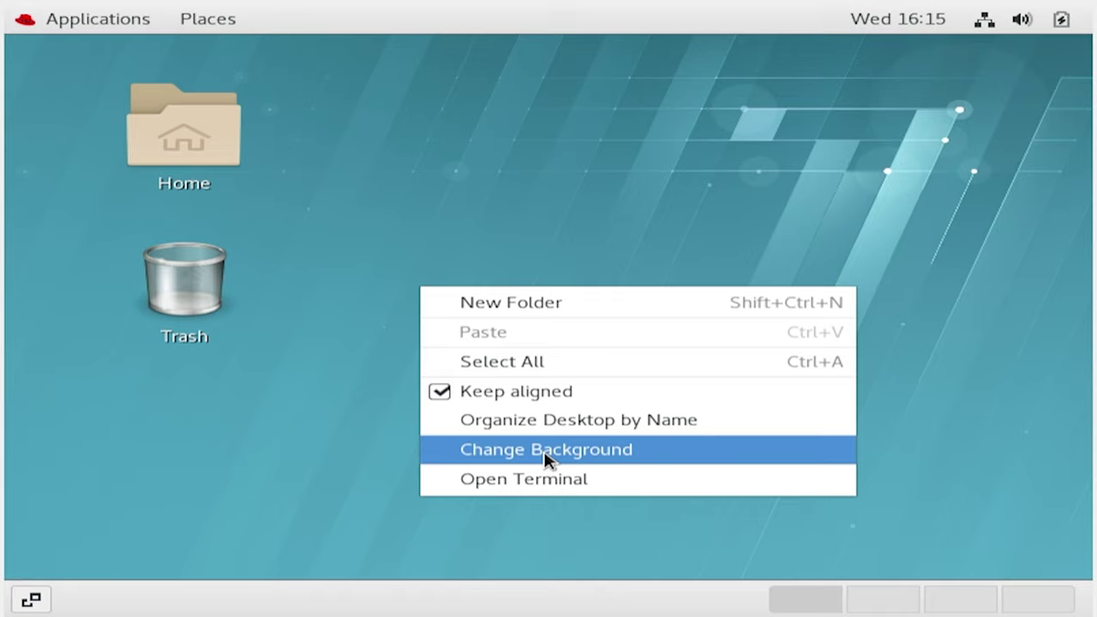
{"action": "left_click", "coordinate": [237, 464]}
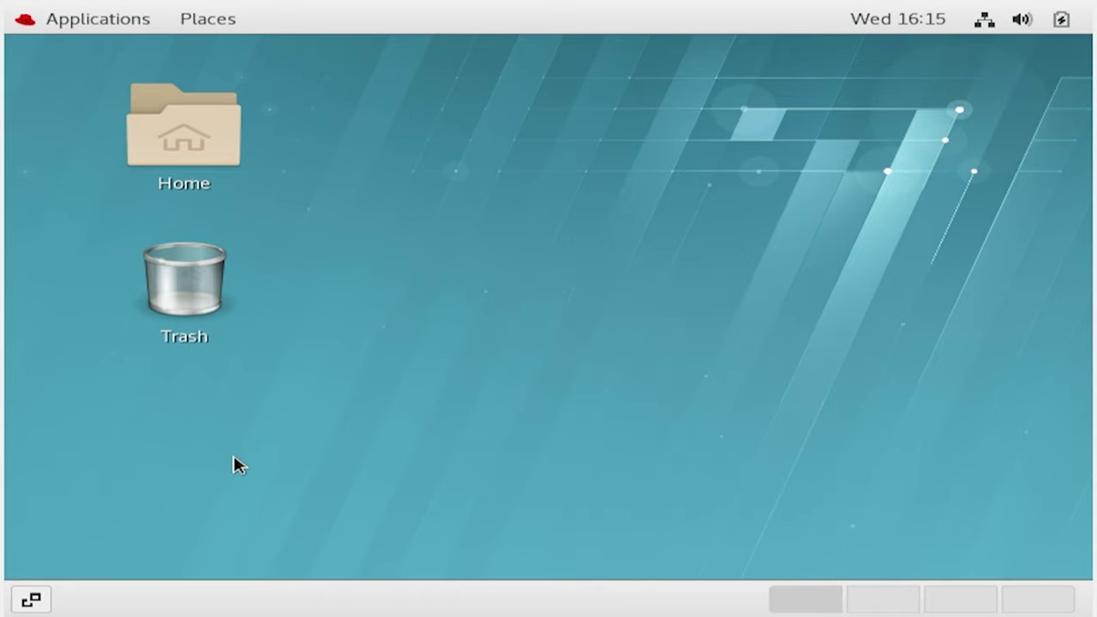
{"action": "left_click", "coordinate": [101, 26]}
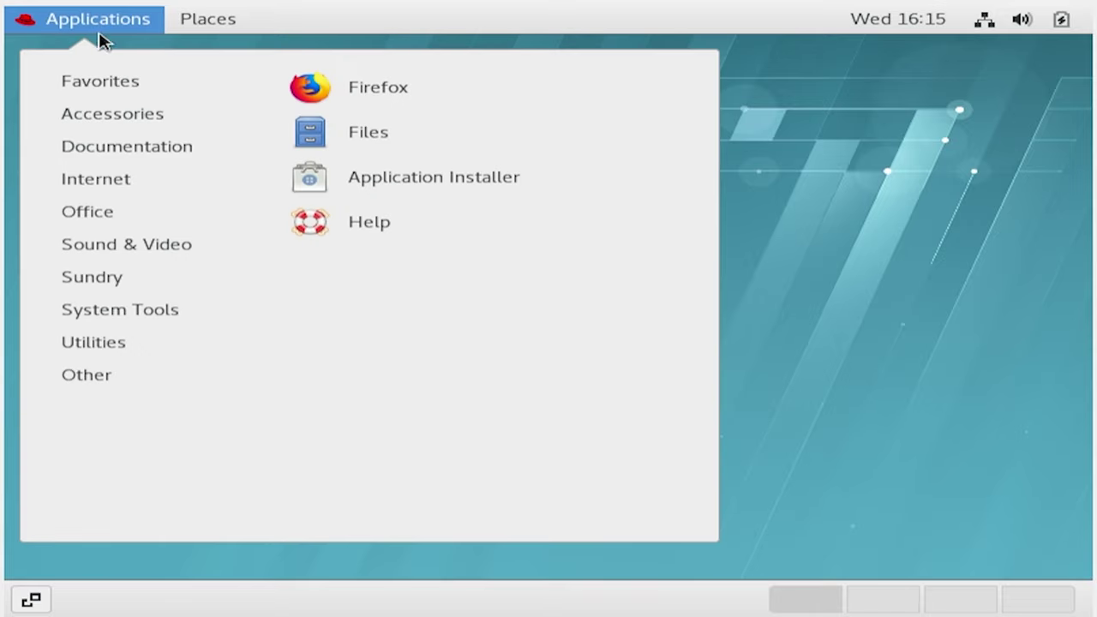
{"action": "mouse_move", "coordinate": [103, 354]}
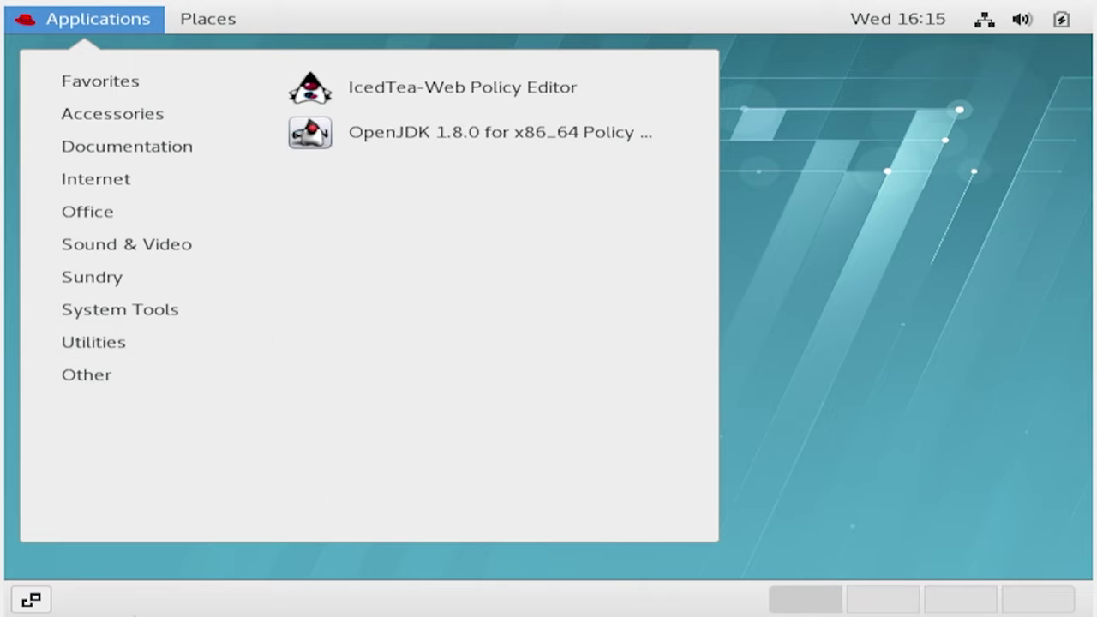
Step: View the root folders via Places > Computer, close Files, and reopen the Applications menu
{"action": "mouse_move", "coordinate": [220, 21]}
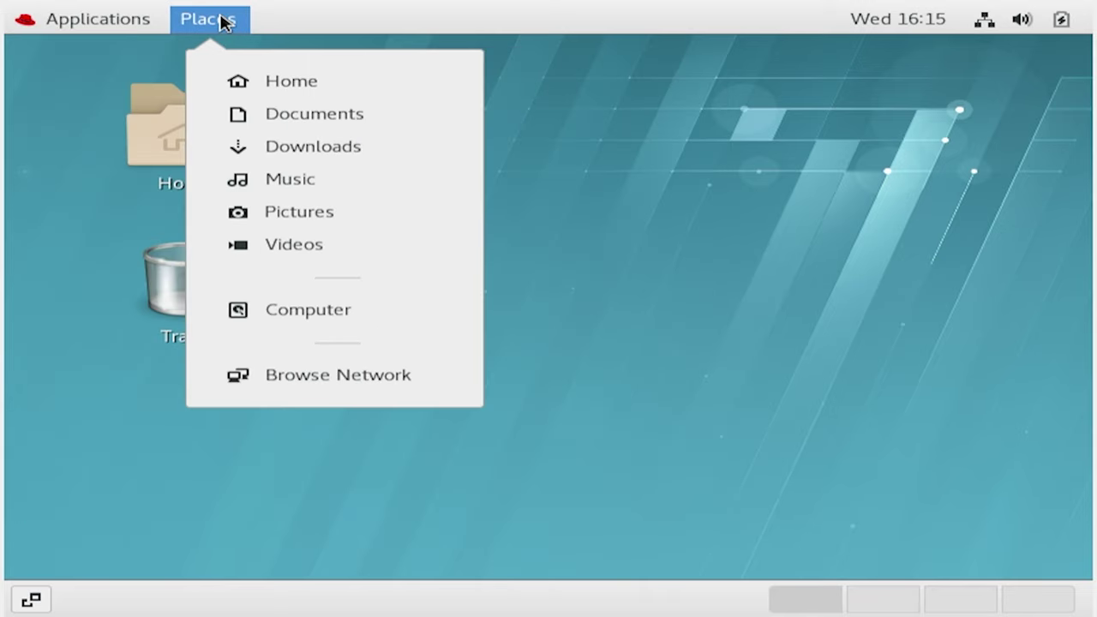
{"action": "left_click", "coordinate": [324, 322]}
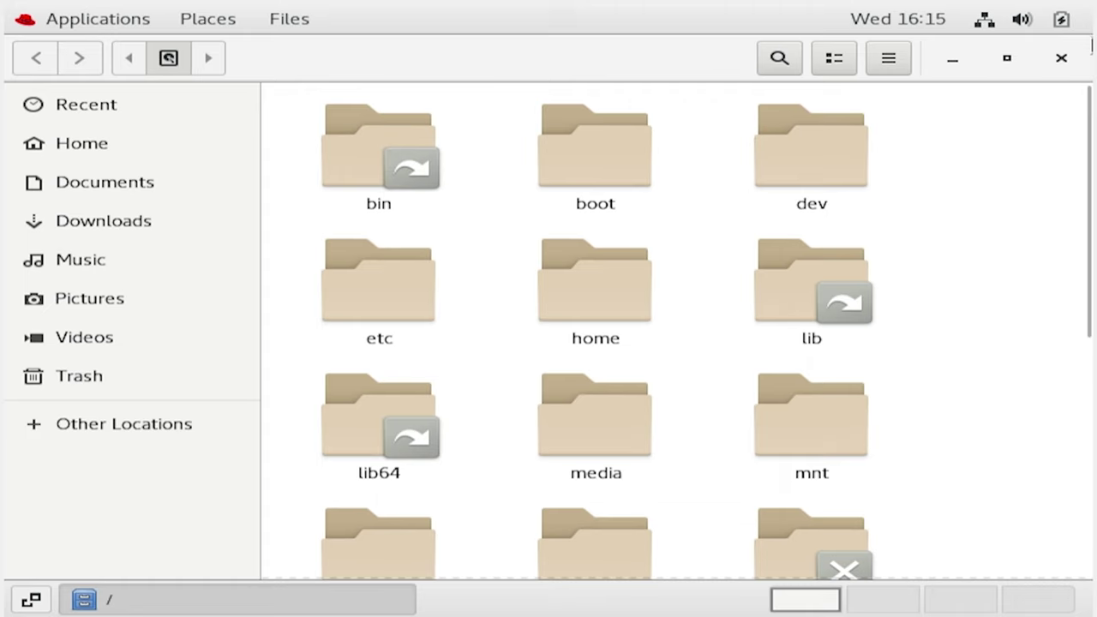
{"action": "left_click", "coordinate": [1063, 62]}
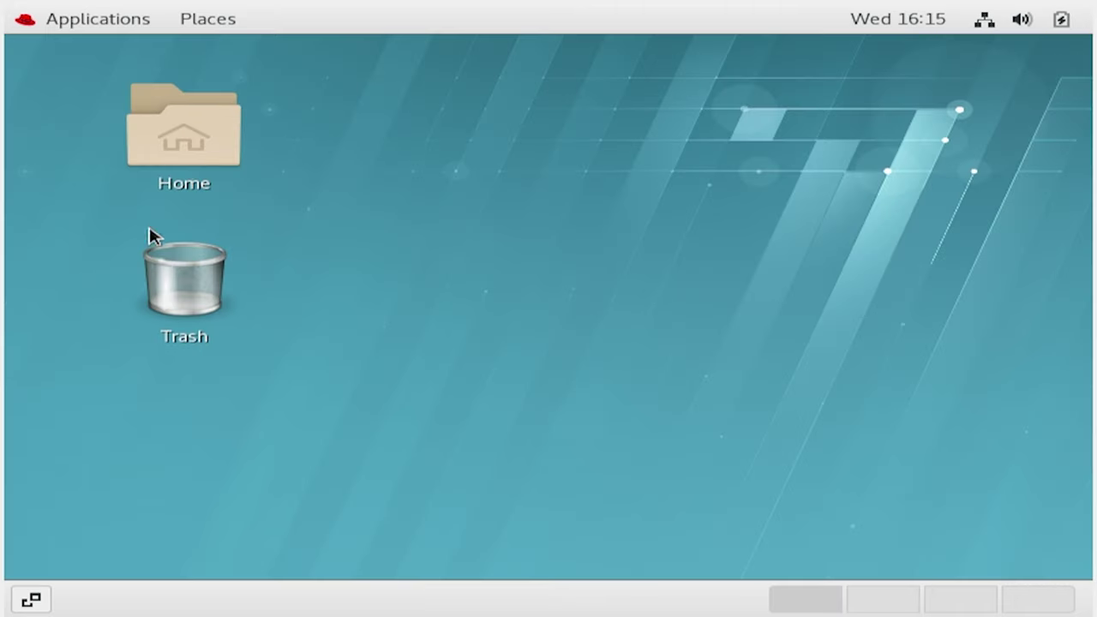
{"action": "left_click", "coordinate": [98, 31]}
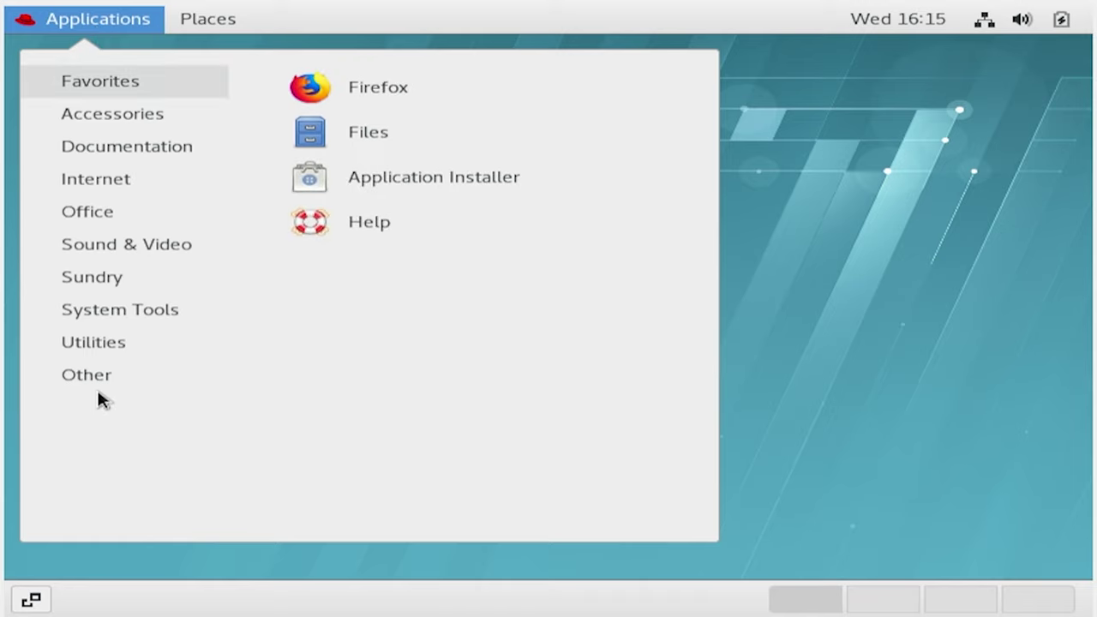
Step: Launch Settings from System Tools and select Details at the bottom of the sidebar
{"action": "mouse_move", "coordinate": [119, 319]}
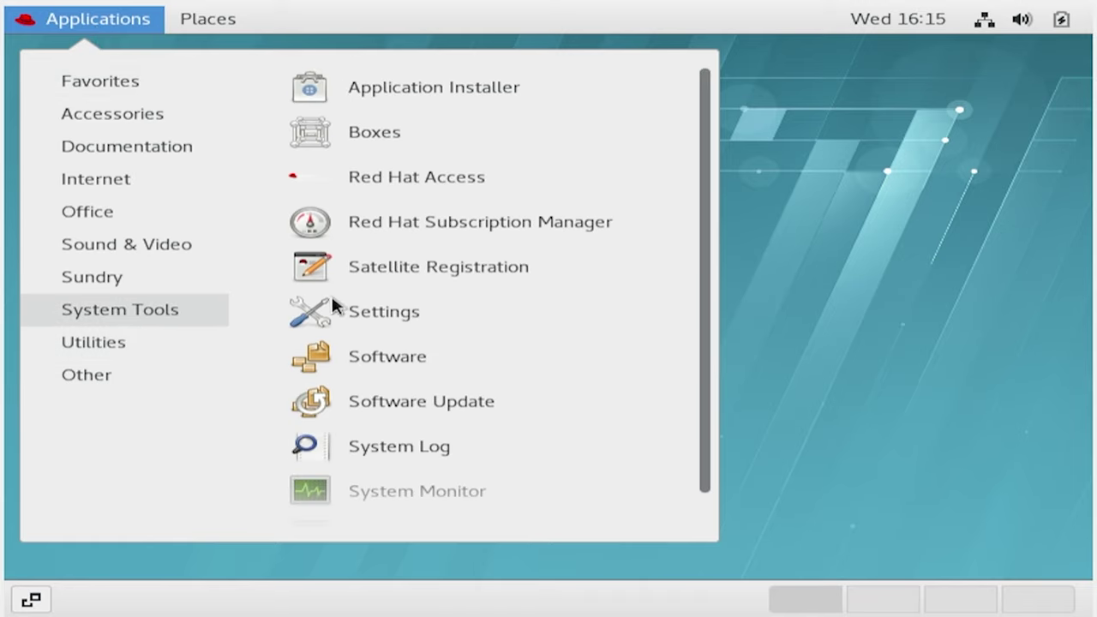
{"action": "left_click", "coordinate": [364, 308]}
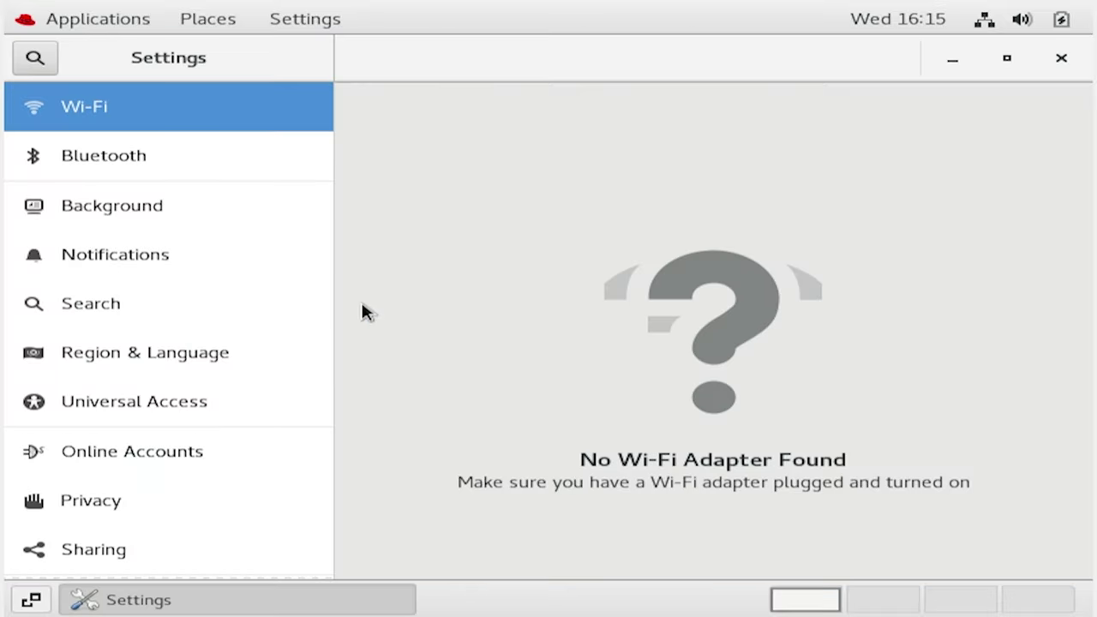
{"action": "scroll", "coordinate": [173, 386], "scroll_direction": "down", "scroll_amount": 3}
{"action": "scroll", "coordinate": [172, 374], "scroll_direction": "down", "scroll_amount": 2}
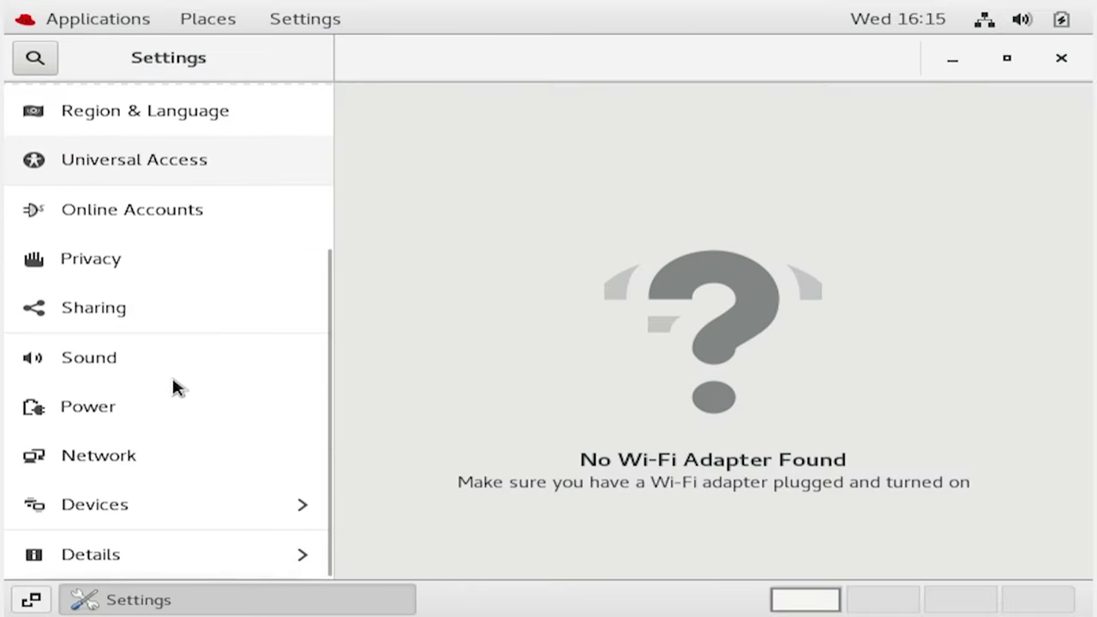
{"action": "left_click", "coordinate": [78, 562]}
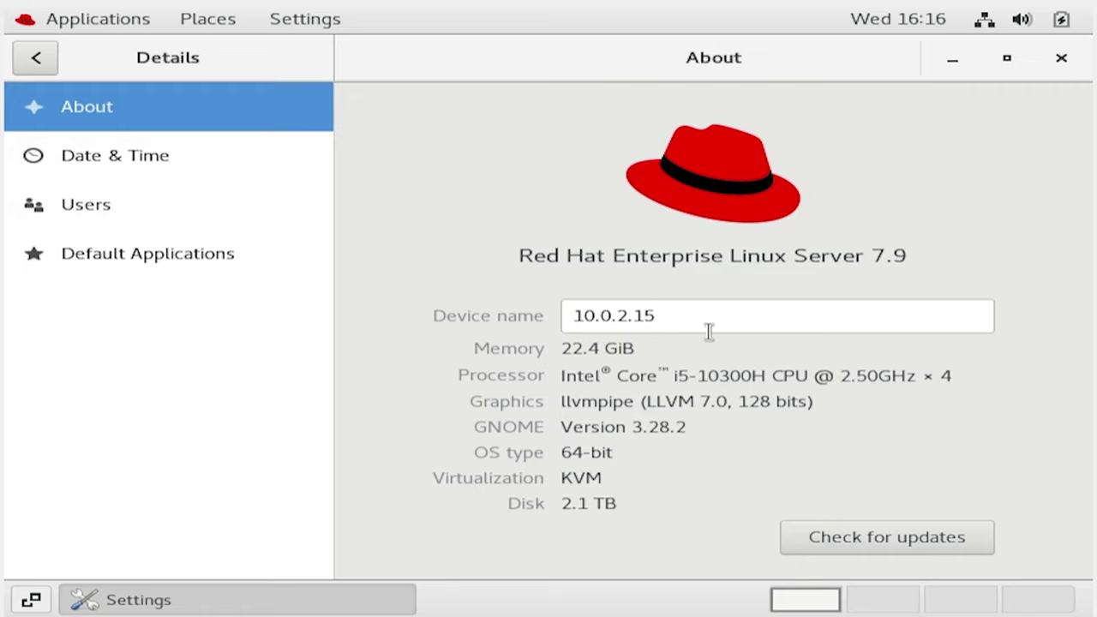
Step: Replace the device name with 'temp', then view Users, Date & Time, About and Default Applications
{"action": "left_click_drag", "start_coordinate": [671, 317], "coordinate": [420, 291]}
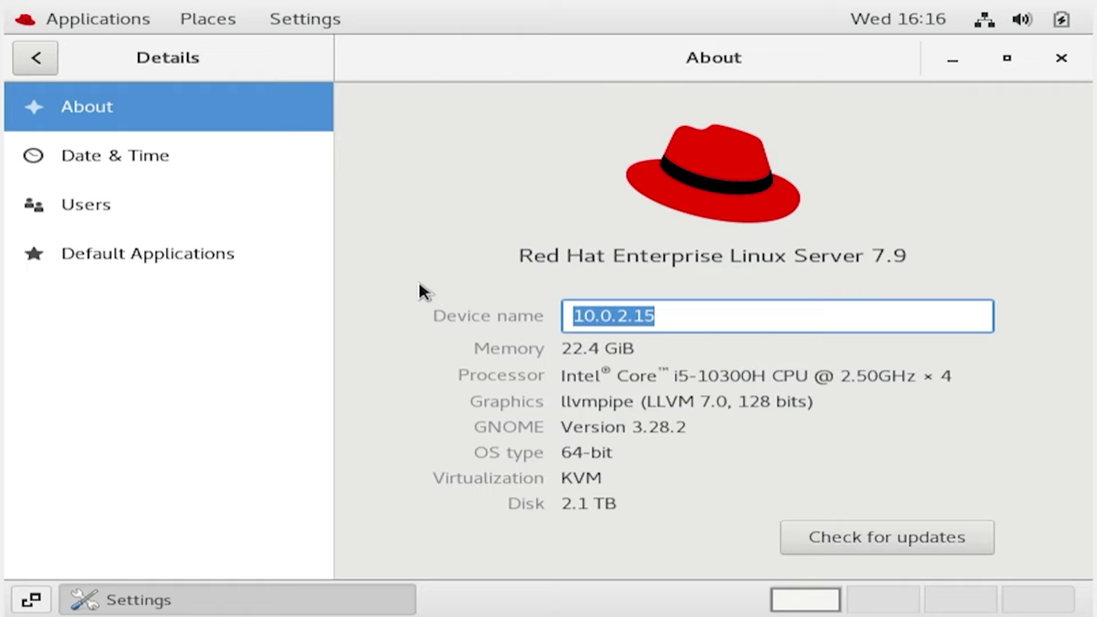
{"action": "type", "text": "temp"}
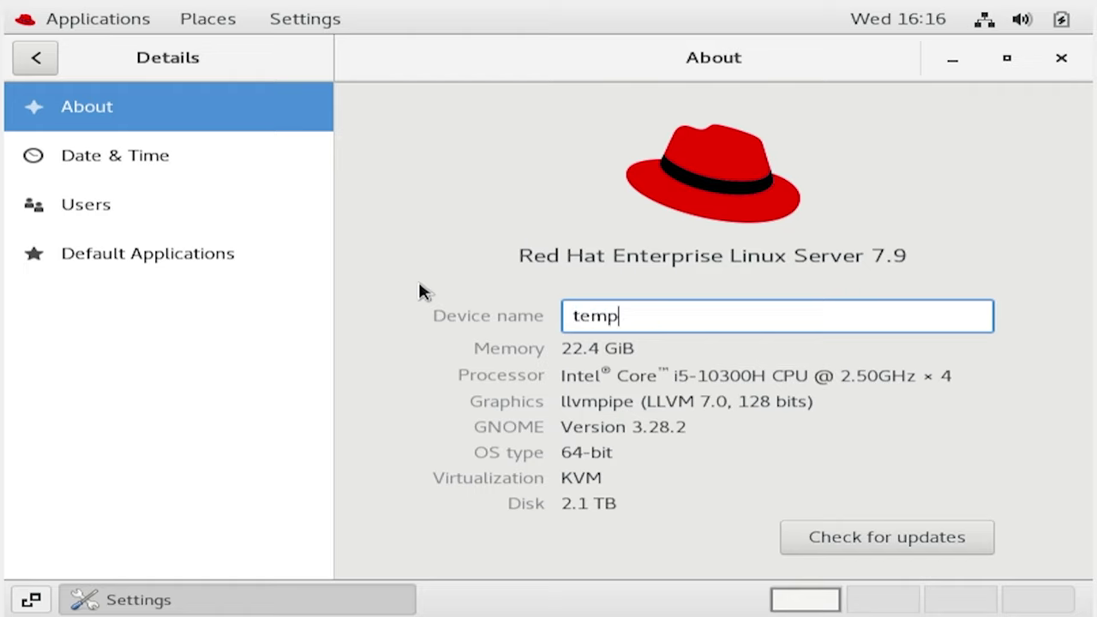
{"action": "left_click", "coordinate": [101, 210]}
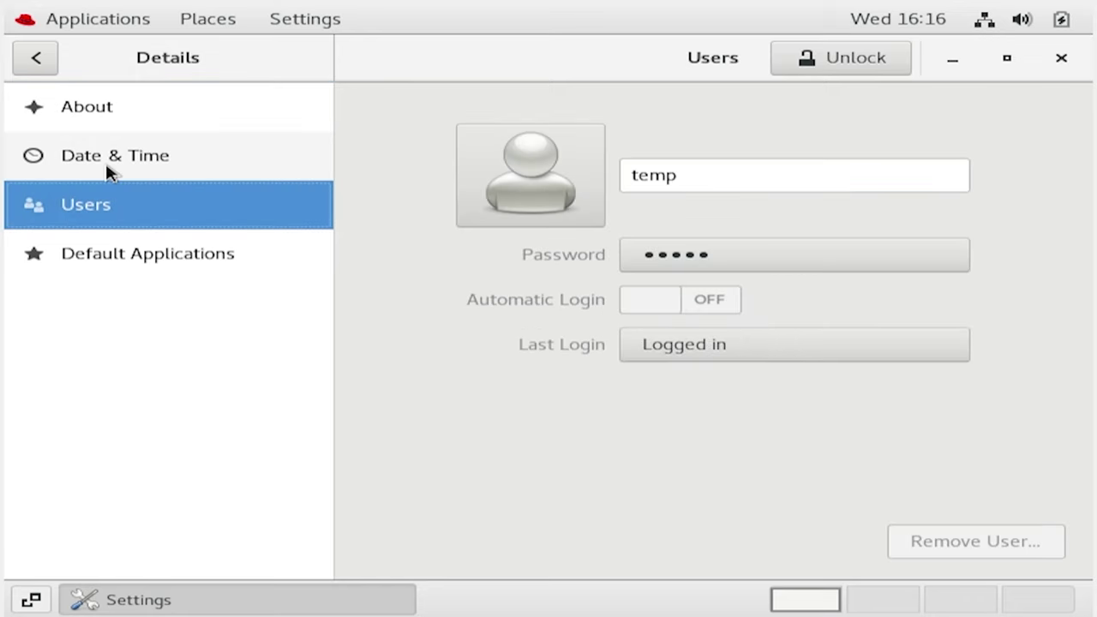
{"action": "left_click", "coordinate": [109, 155]}
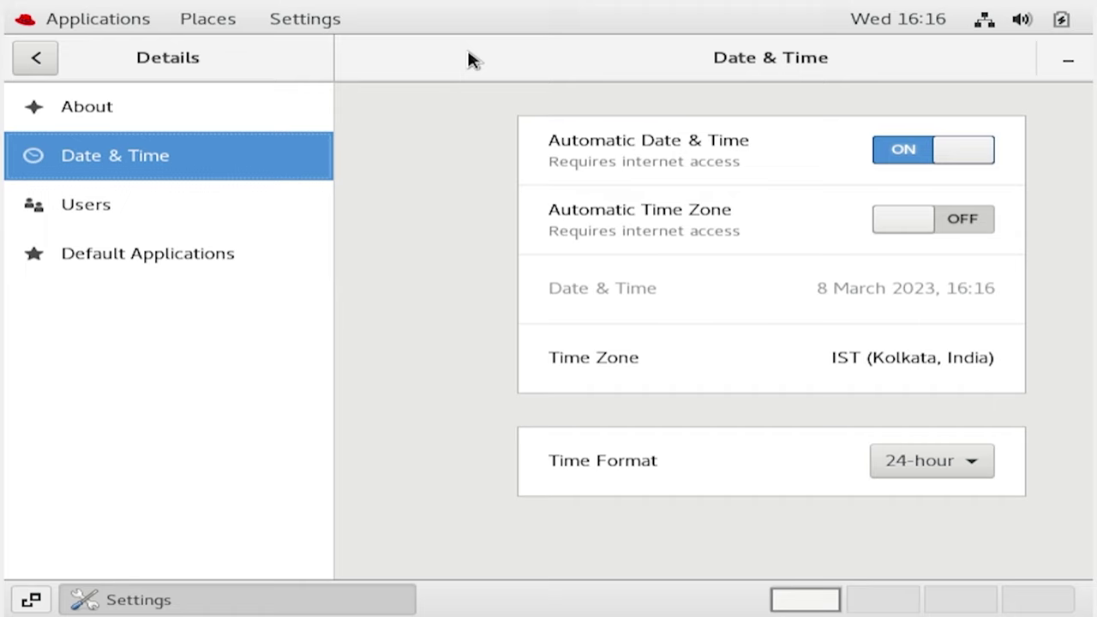
{"action": "left_click", "coordinate": [34, 111]}
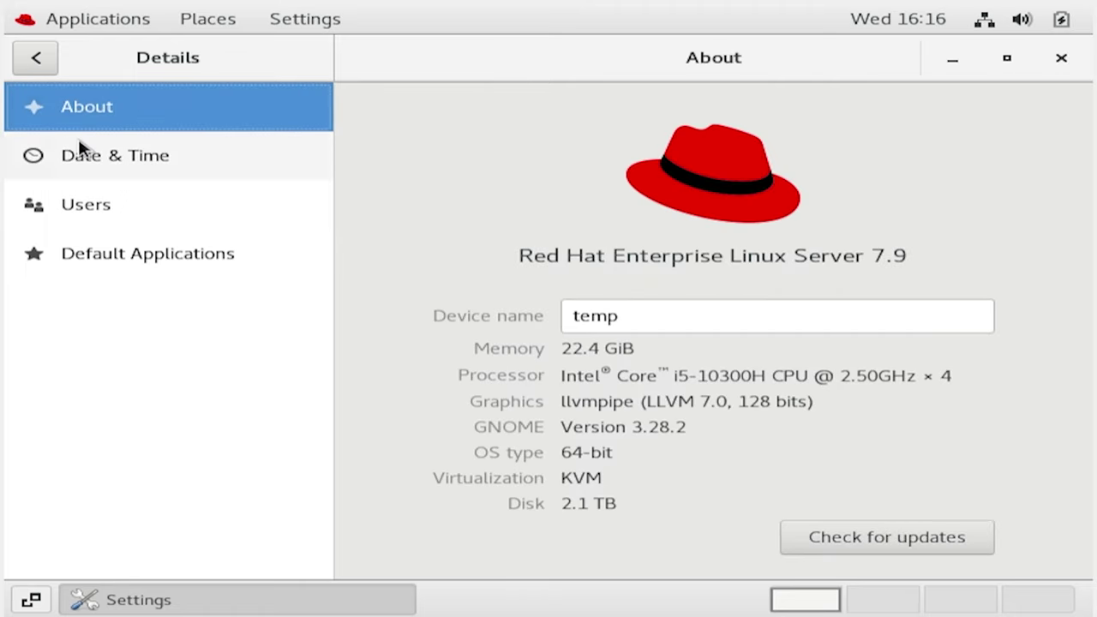
{"action": "left_click", "coordinate": [102, 257]}
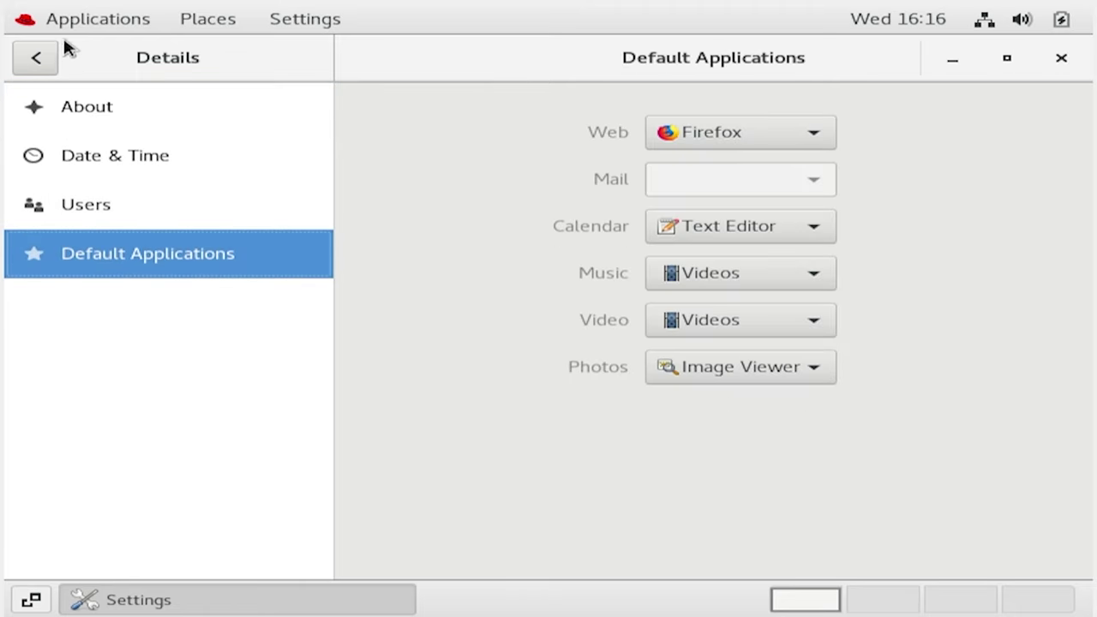
Step: Return to the main settings categories and look at Background, Notifications and Search
{"action": "left_click", "coordinate": [38, 60]}
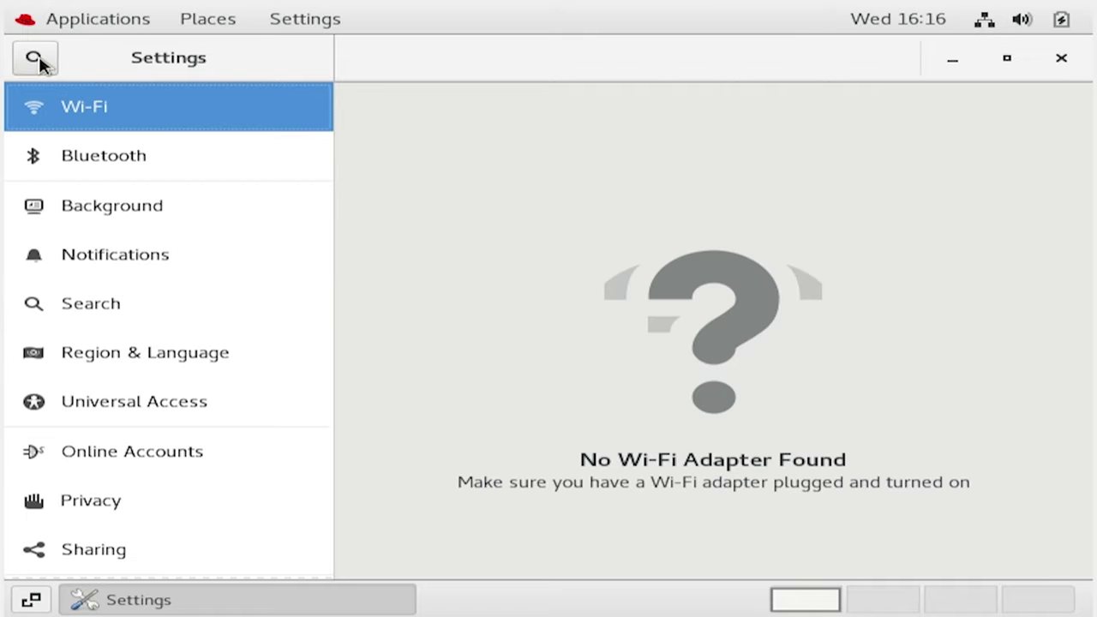
{"action": "scroll", "coordinate": [124, 341], "scroll_direction": "down", "scroll_amount": 1}
{"action": "scroll", "coordinate": [125, 341], "scroll_direction": "down", "scroll_amount": 3}
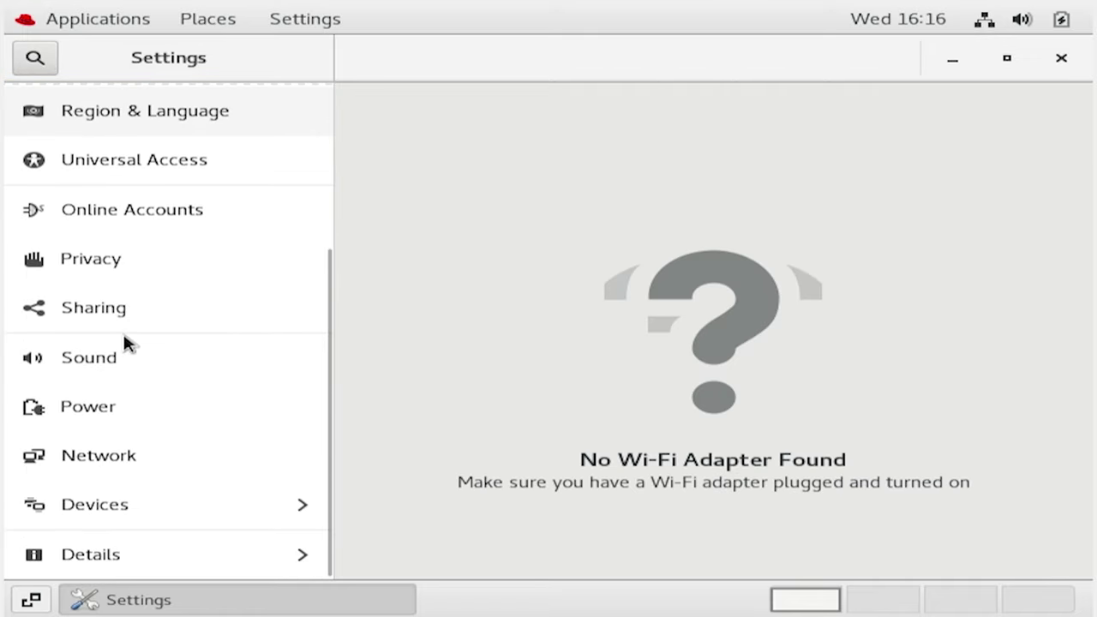
{"action": "scroll", "coordinate": [132, 386], "scroll_direction": "up", "scroll_amount": 2}
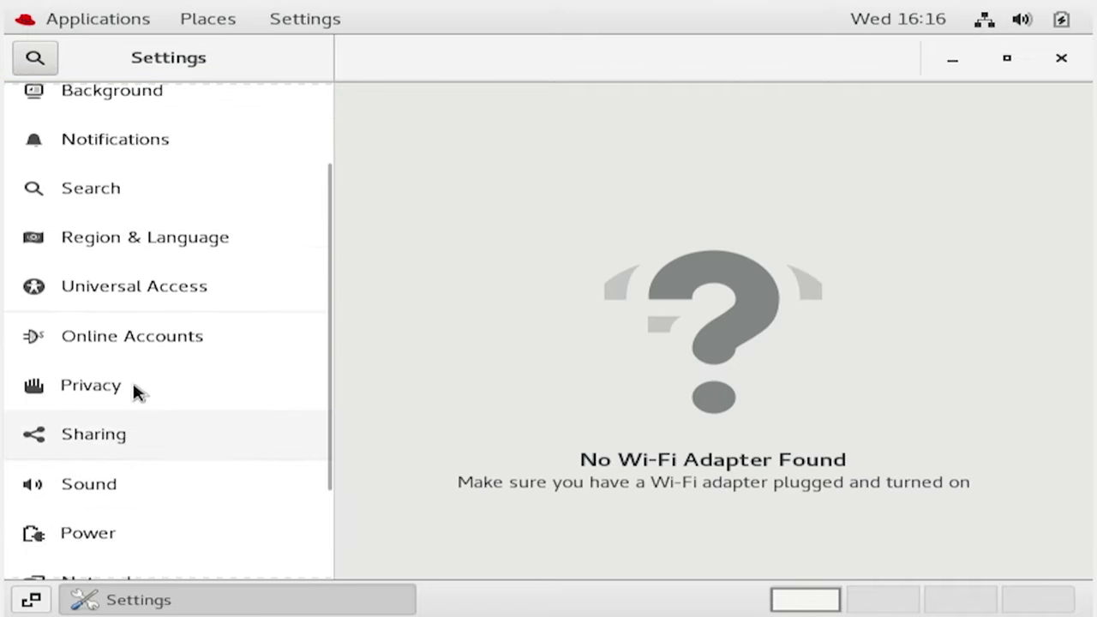
{"action": "scroll", "coordinate": [133, 386], "scroll_direction": "up", "scroll_amount": 2}
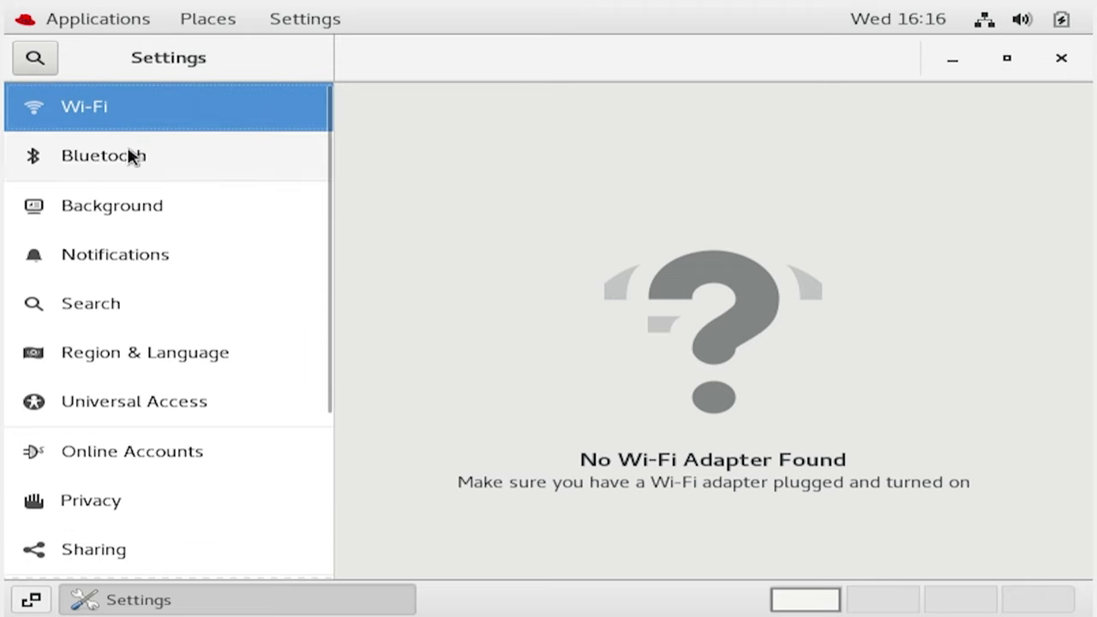
{"action": "left_click", "coordinate": [117, 216]}
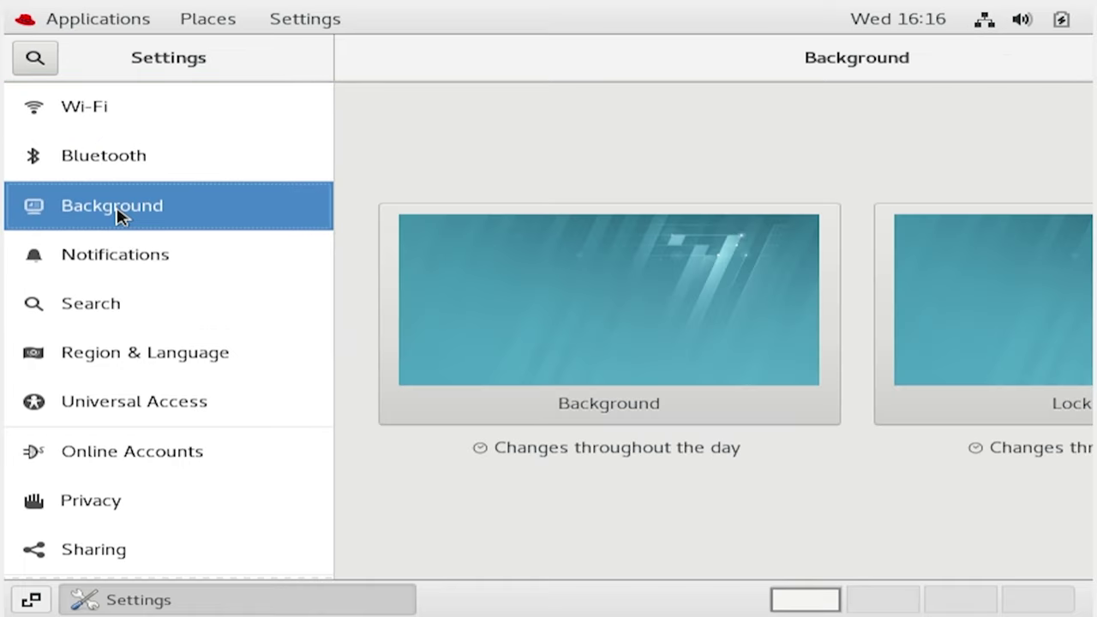
{"action": "left_click", "coordinate": [118, 258]}
{"action": "left_click", "coordinate": [103, 315]}
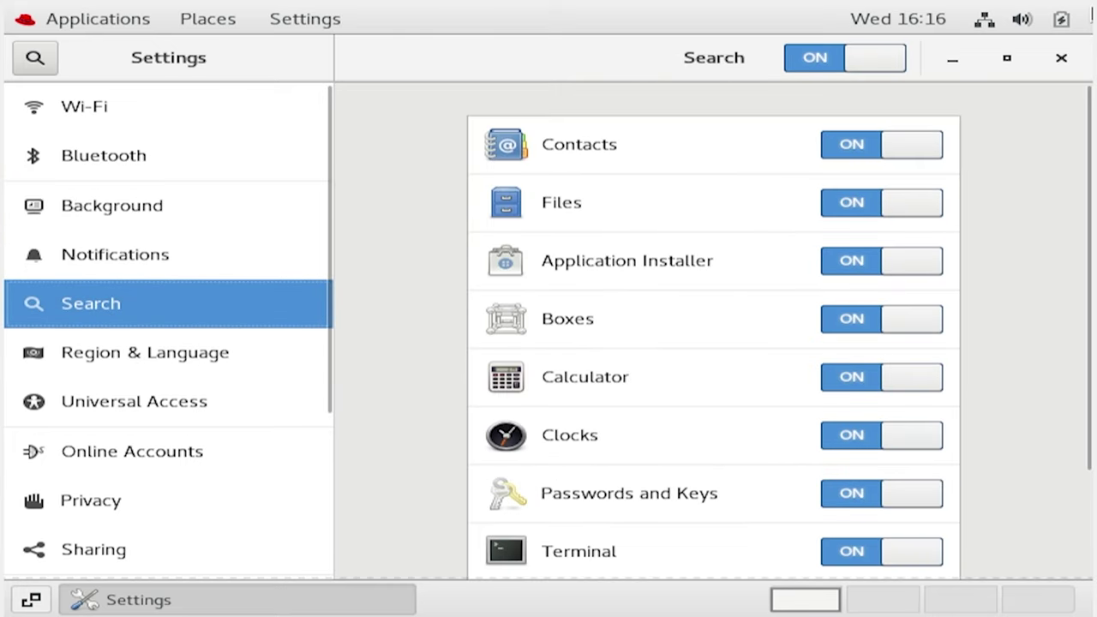
Step: Check the system status menu, then close the Applications list
{"action": "left_click", "coordinate": [986, 28]}
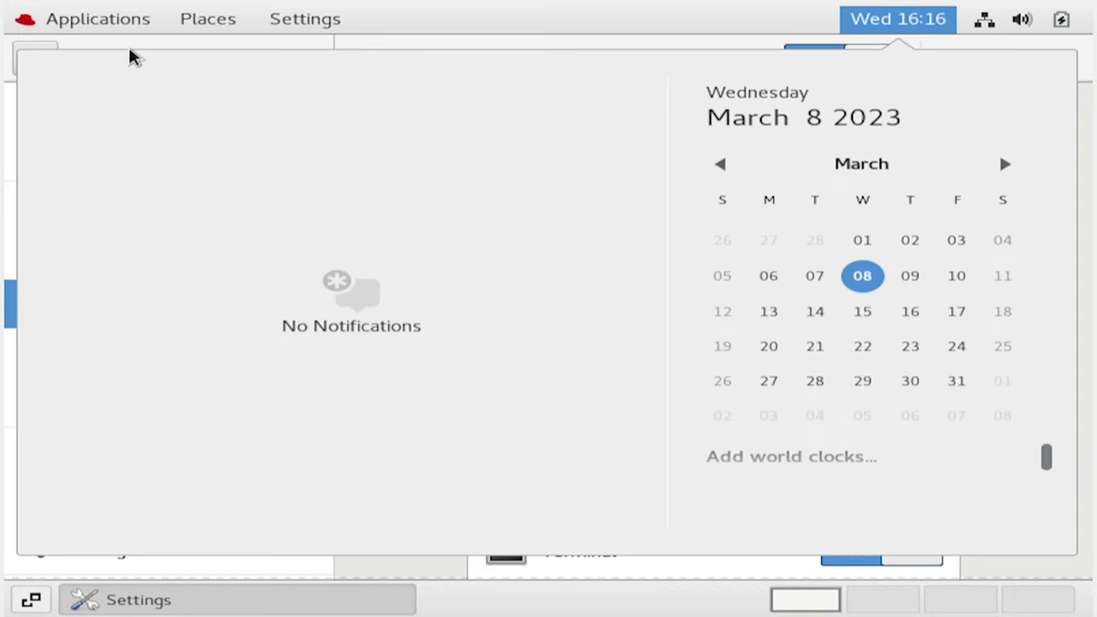
{"action": "mouse_move", "coordinate": [94, 19]}
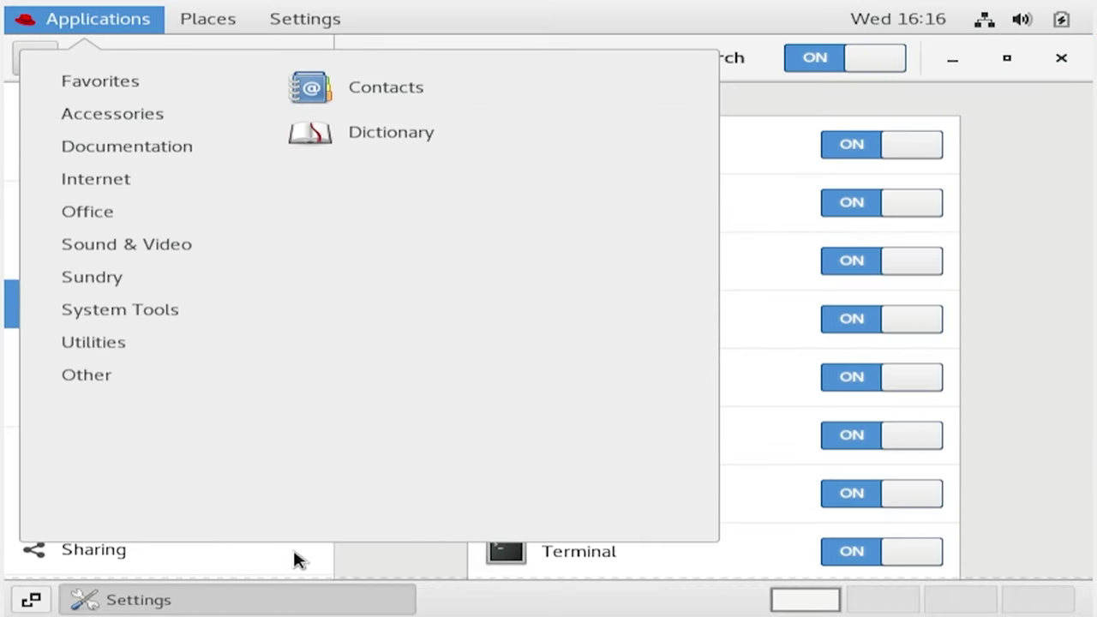
{"action": "left_click", "coordinate": [339, 563]}
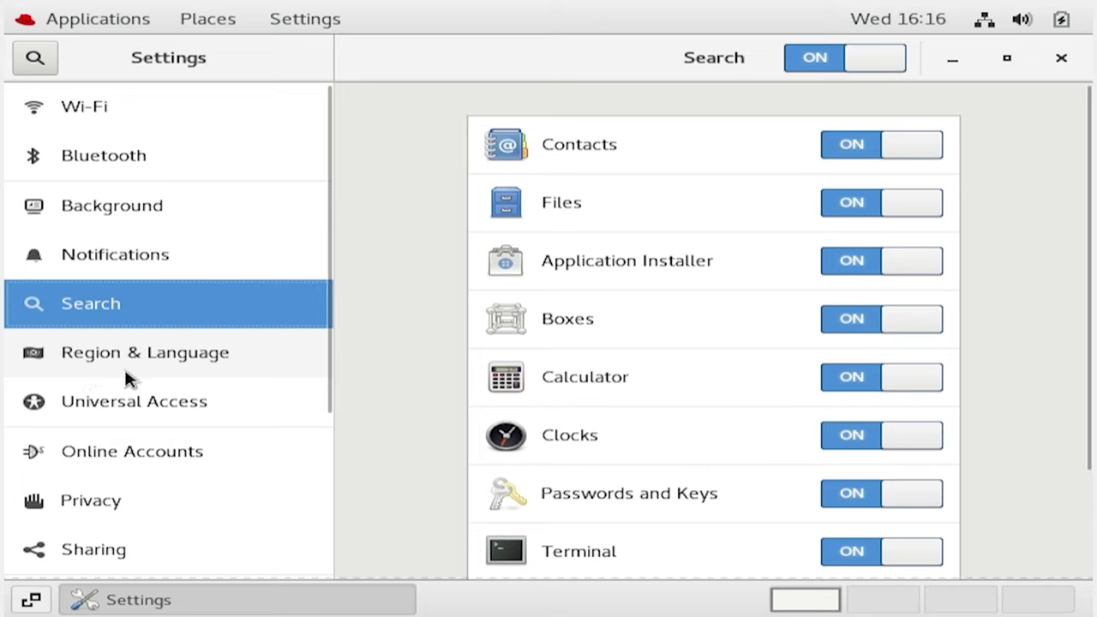
{"action": "scroll", "coordinate": [167, 408], "scroll_direction": "down", "scroll_amount": 4}
{"action": "scroll", "coordinate": [142, 397], "scroll_direction": "down", "scroll_amount": 1}
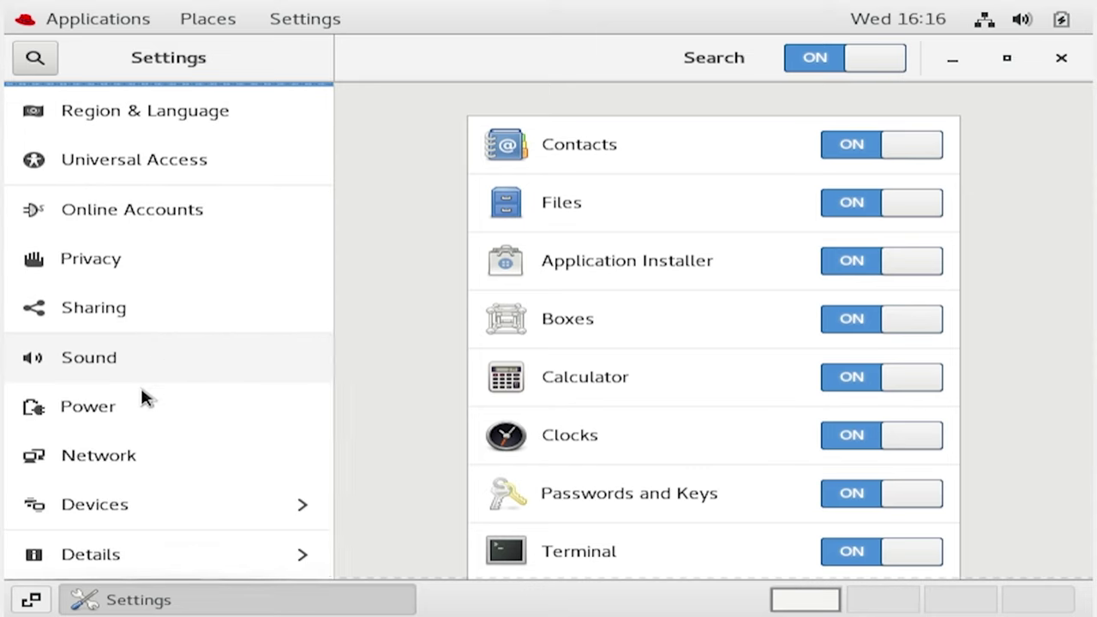
{"action": "scroll", "coordinate": [142, 397], "scroll_direction": "up", "scroll_amount": 1}
{"action": "scroll", "coordinate": [143, 397], "scroll_direction": "up", "scroll_amount": 3}
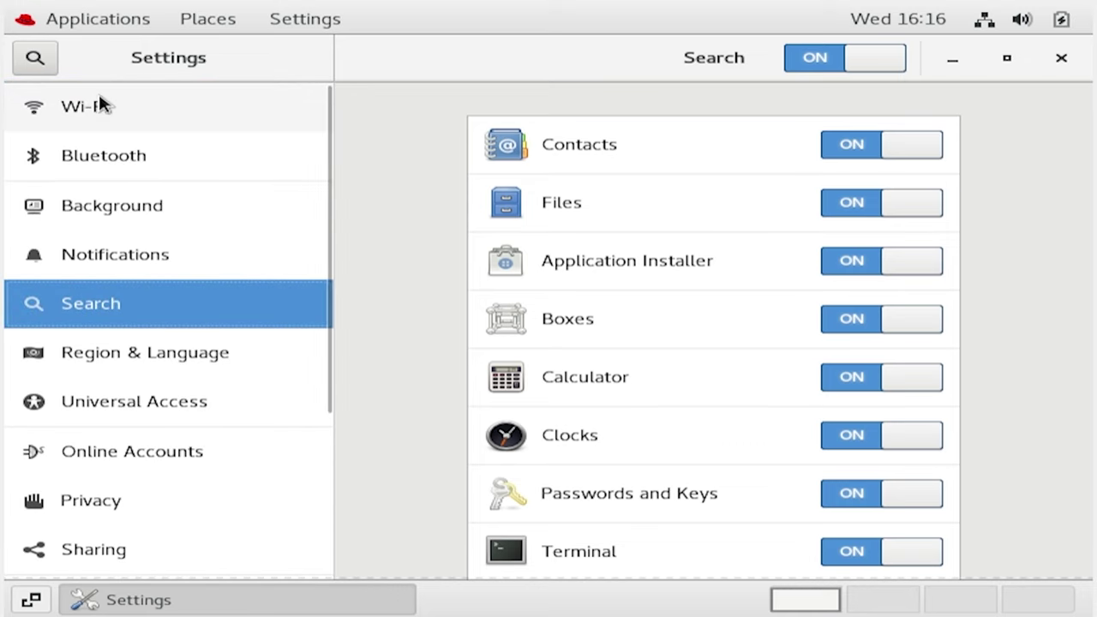
Step: Browse the Wi-Fi, Bluetooth, Background, Notifications, Search, Region & Language and Universal Access panels
{"action": "left_click", "coordinate": [91, 114]}
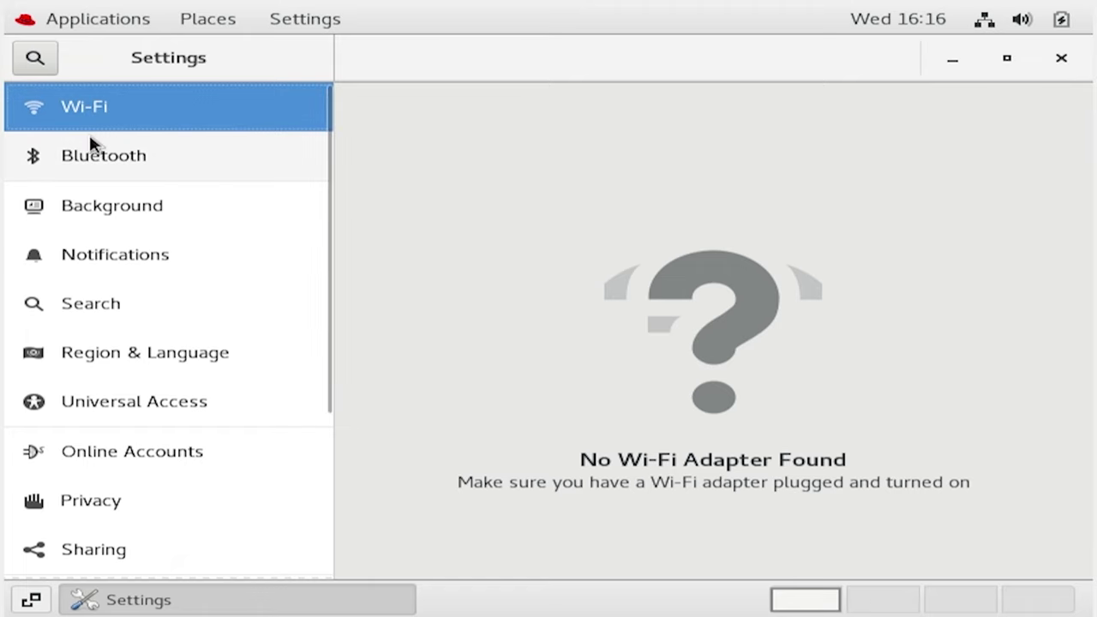
{"action": "left_click", "coordinate": [91, 164]}
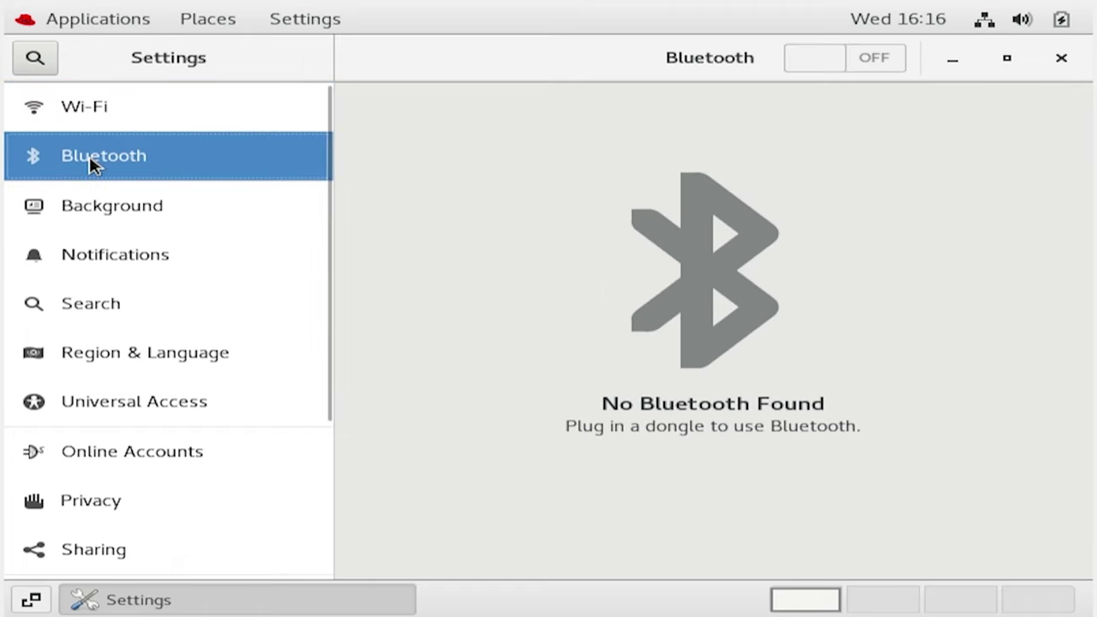
{"action": "left_click", "coordinate": [98, 215]}
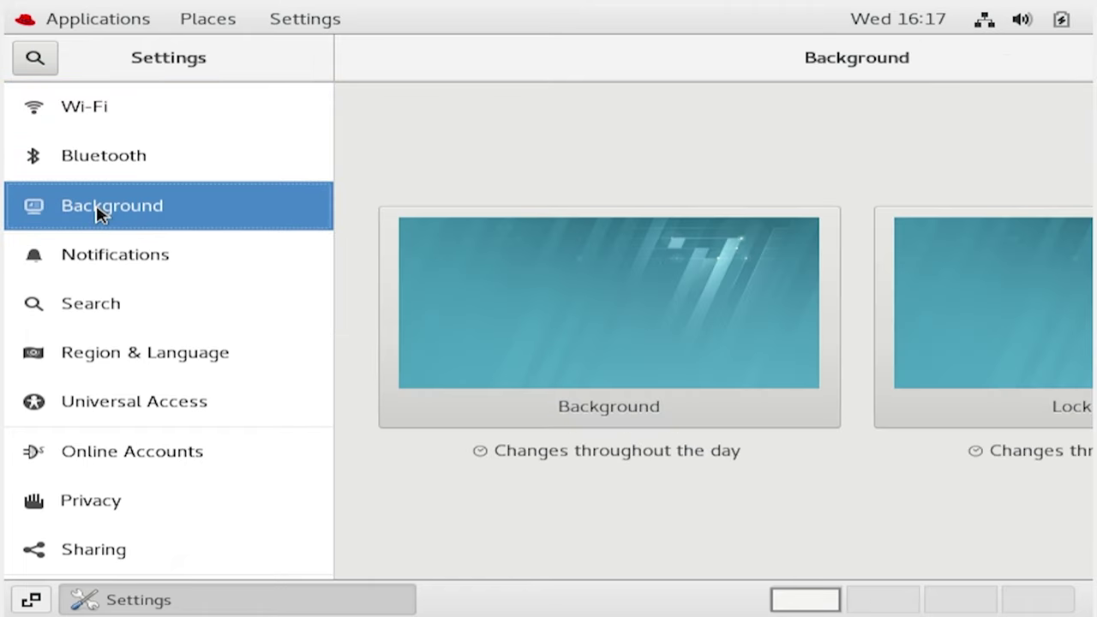
{"action": "left_click", "coordinate": [100, 257]}
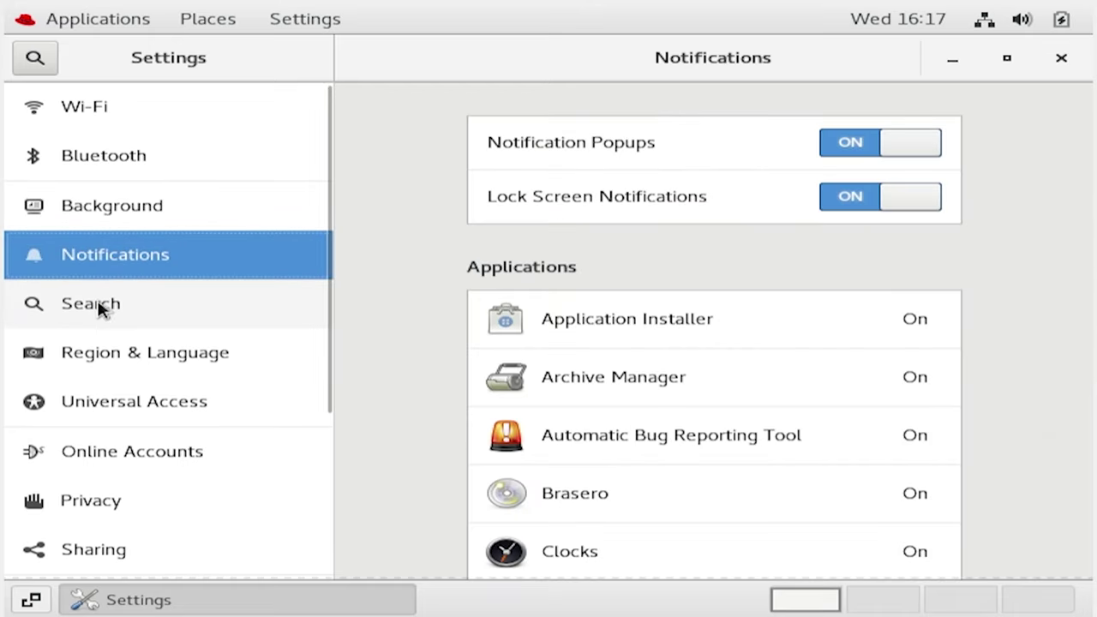
{"action": "left_click", "coordinate": [101, 306]}
{"action": "left_click", "coordinate": [124, 353]}
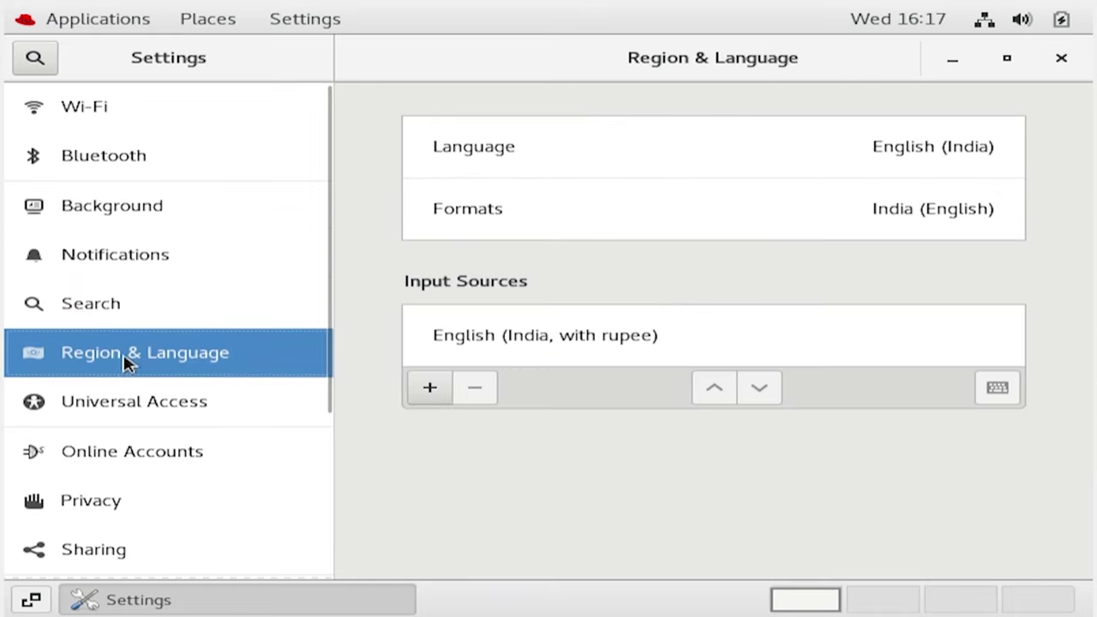
{"action": "left_click", "coordinate": [116, 403]}
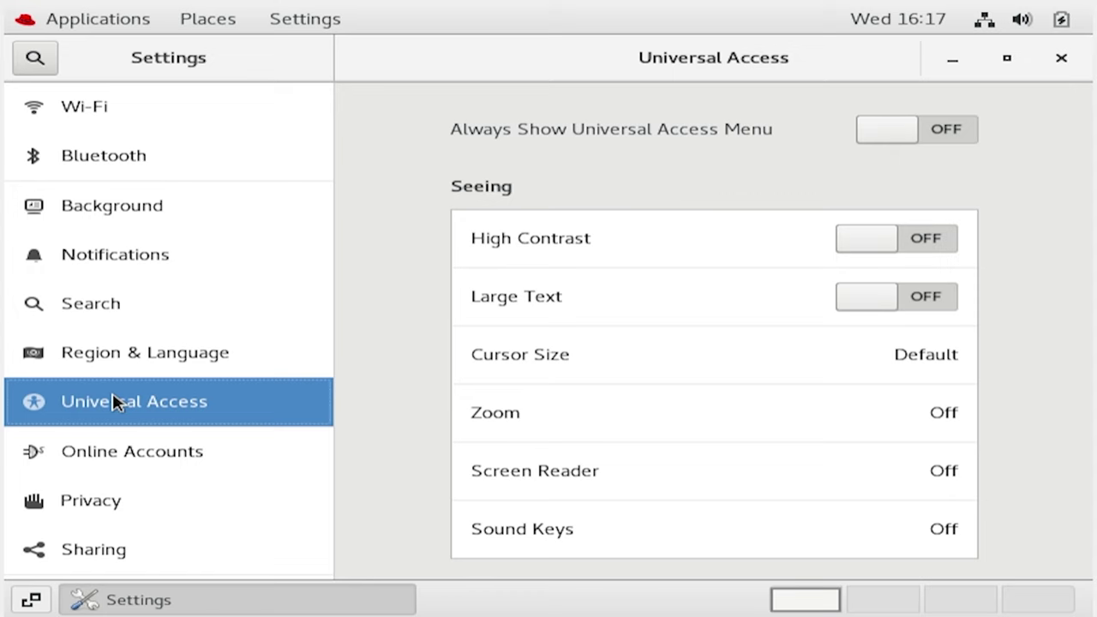
Step: Browse Online Accounts, Privacy, Sharing, Sound, Power and Network, then open Devices showing 800 × 600
{"action": "scroll", "coordinate": [172, 386], "scroll_direction": "down", "scroll_amount": 3}
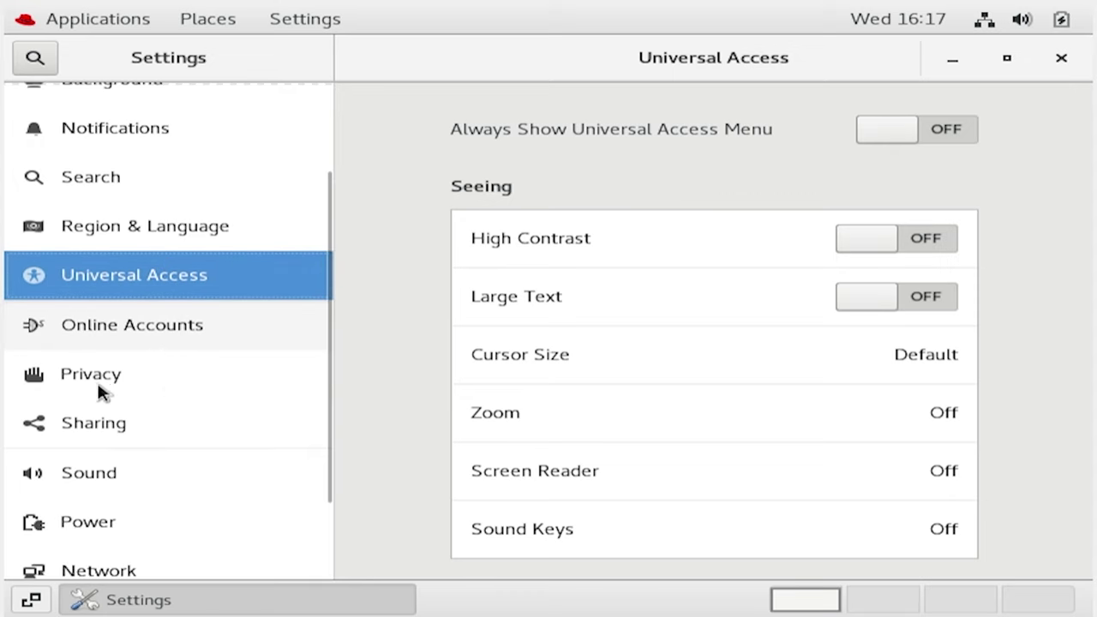
{"action": "left_click", "coordinate": [109, 384]}
{"action": "left_click", "coordinate": [67, 396]}
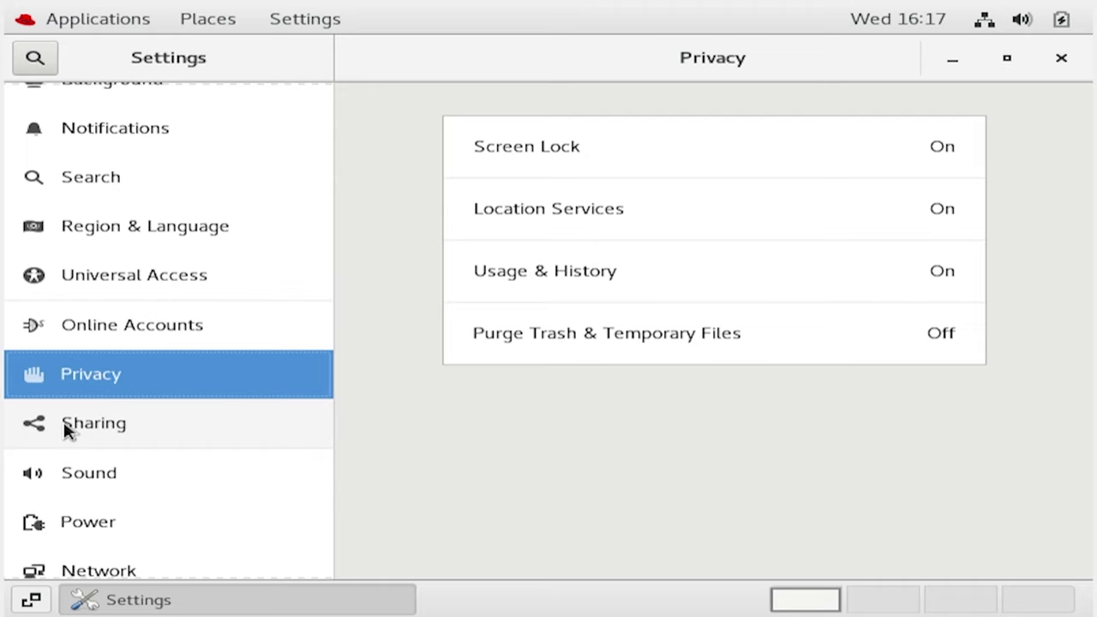
{"action": "left_click", "coordinate": [66, 429]}
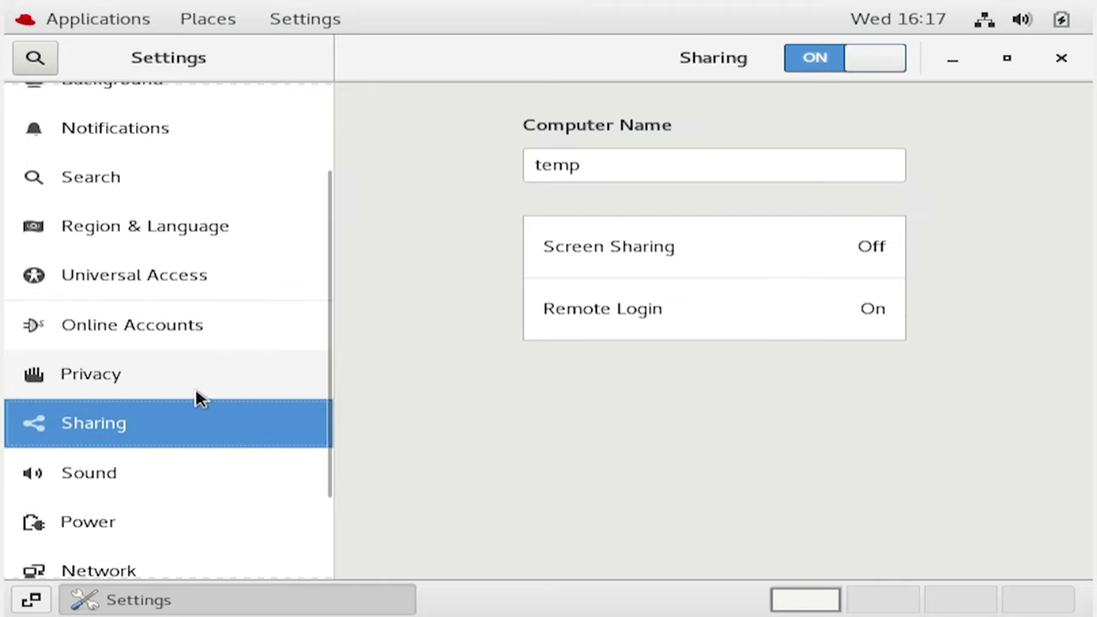
{"action": "scroll", "coordinate": [197, 396], "scroll_direction": "down", "scroll_amount": 3}
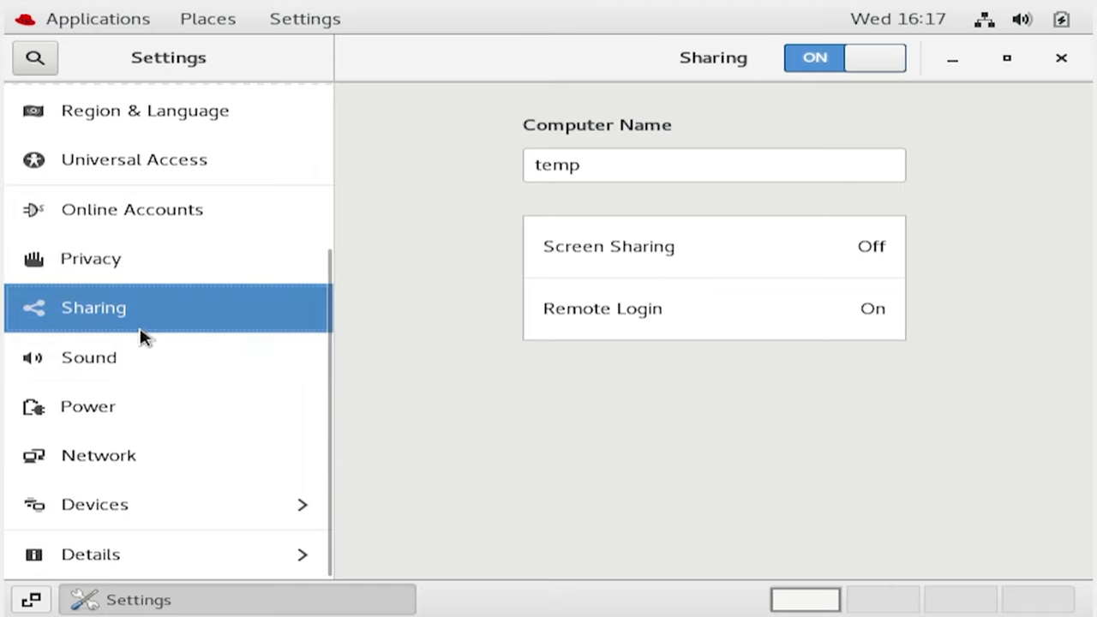
{"action": "left_click", "coordinate": [53, 367]}
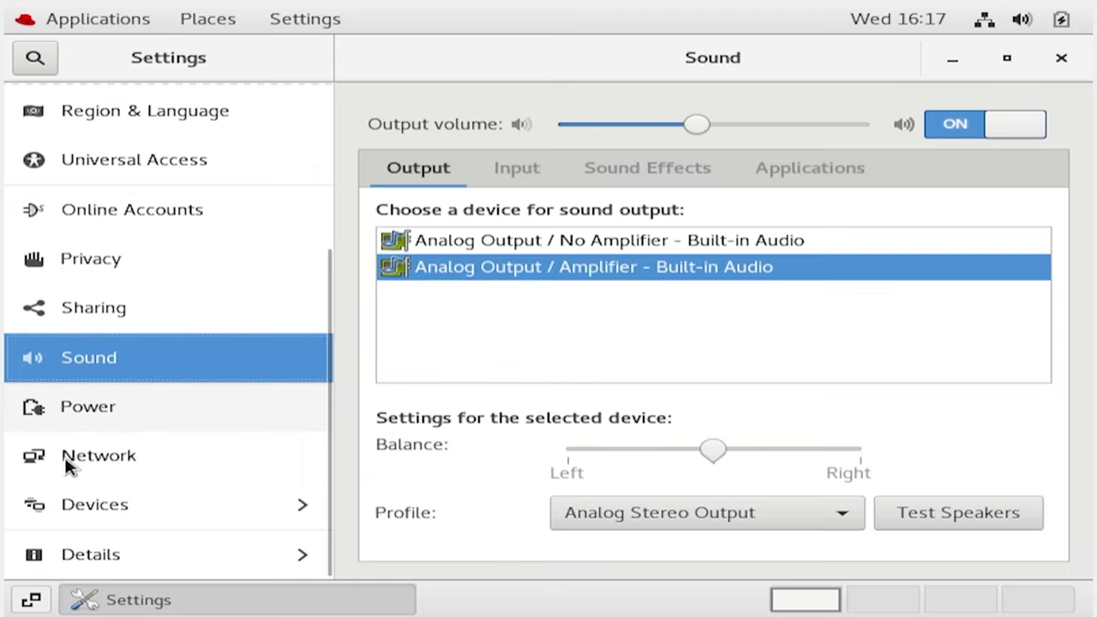
{"action": "key", "text": "Down"}
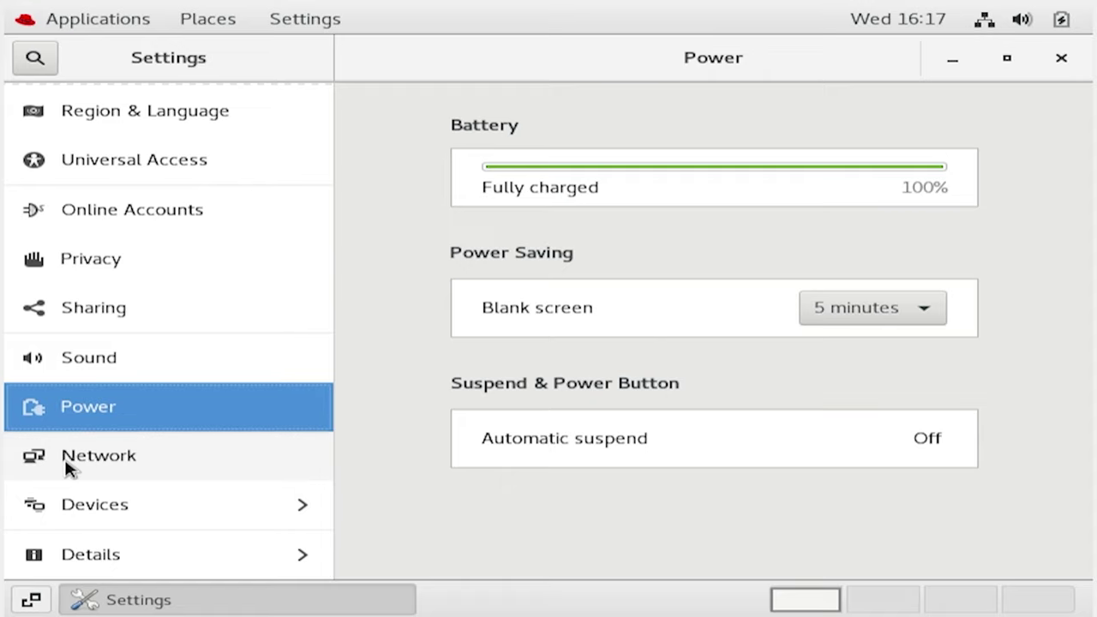
{"action": "left_click", "coordinate": [70, 467]}
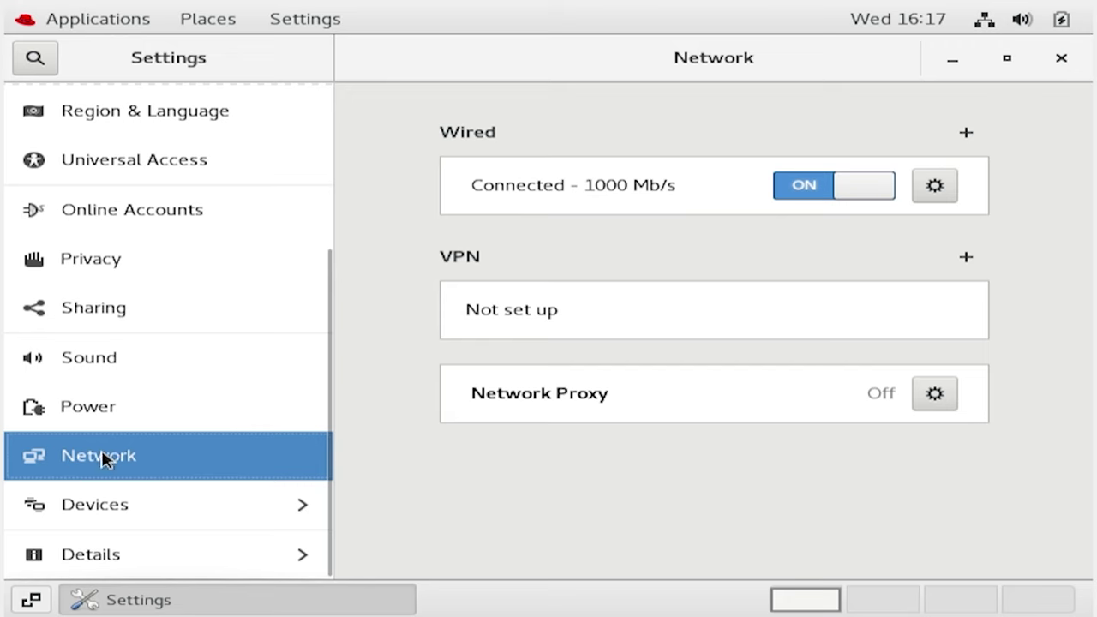
{"action": "left_click", "coordinate": [86, 508]}
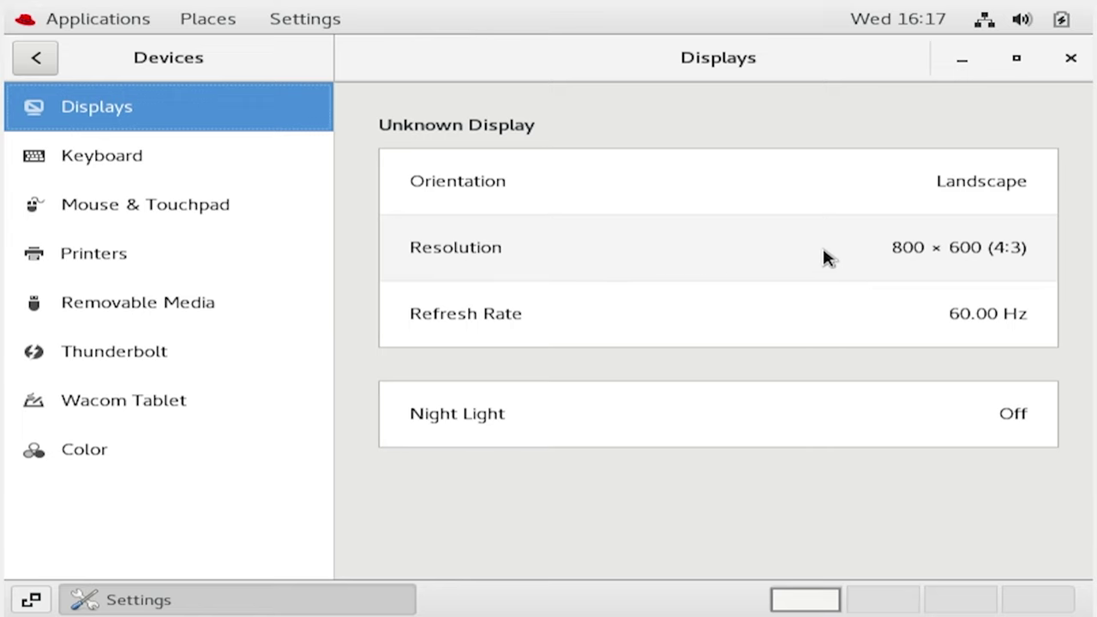
Step: Apply the 1920 × 1200 (16:10) resolution, then revert to the previous resolution
{"action": "left_click", "coordinate": [857, 247]}
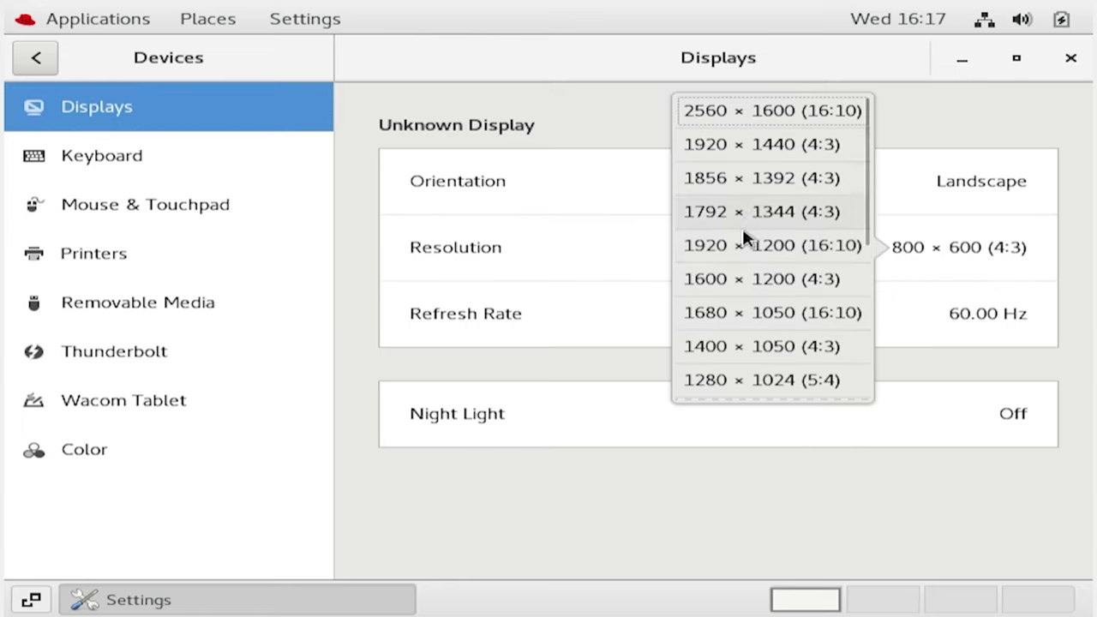
{"action": "scroll", "coordinate": [746, 275], "scroll_direction": "down", "scroll_amount": 5}
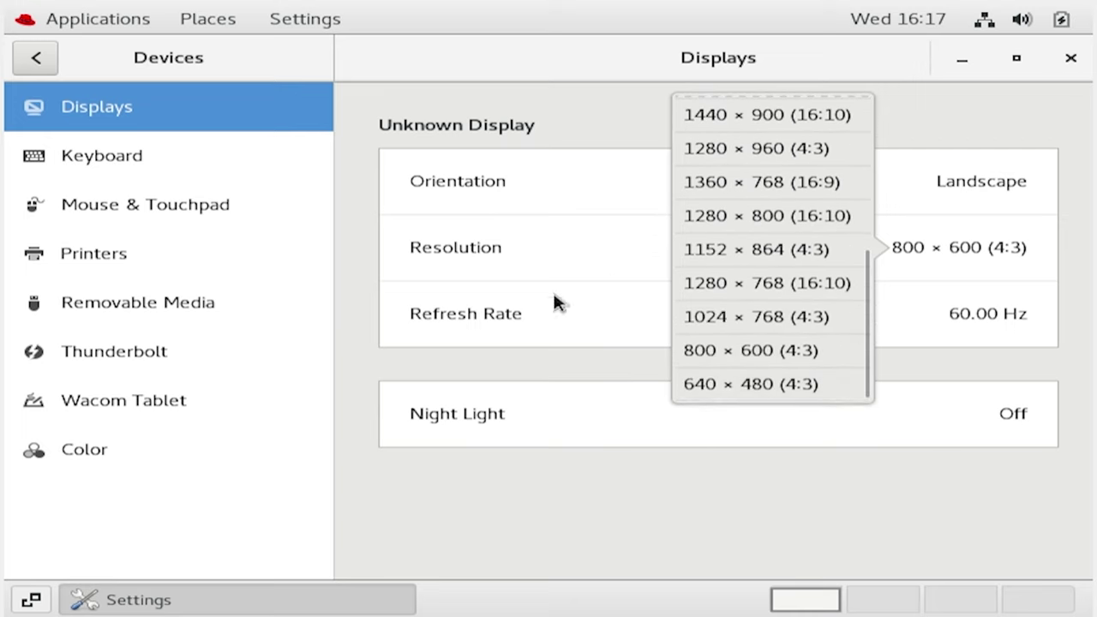
{"action": "scroll", "coordinate": [785, 310], "scroll_direction": "up", "scroll_amount": 3}
{"action": "scroll", "coordinate": [785, 310], "scroll_direction": "up", "scroll_amount": 2}
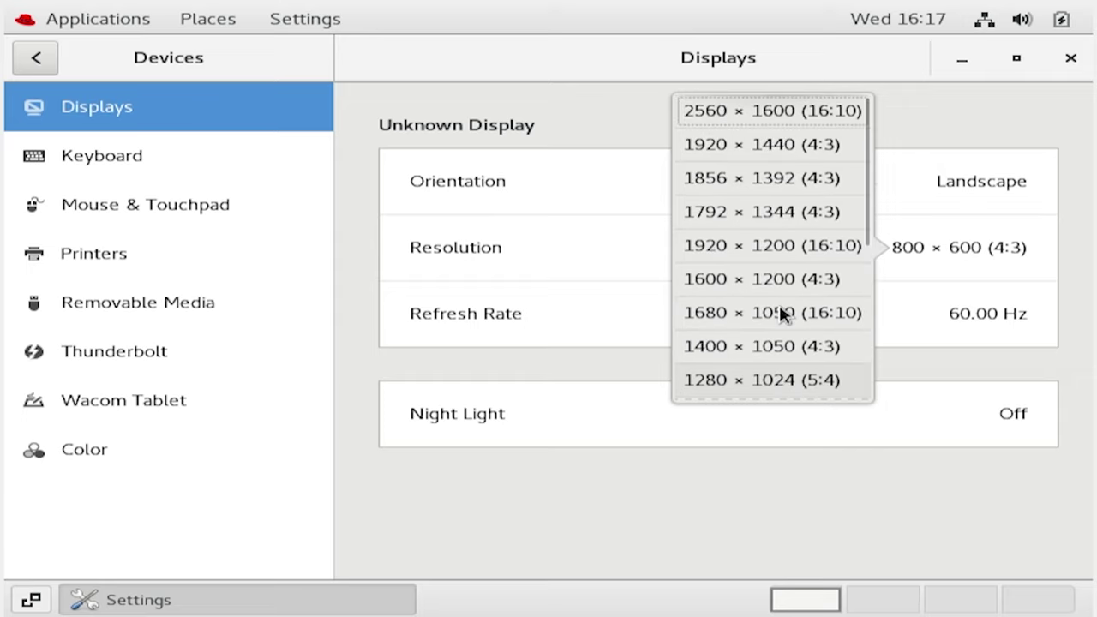
{"action": "left_click", "coordinate": [771, 246]}
{"action": "left_click", "coordinate": [1035, 64]}
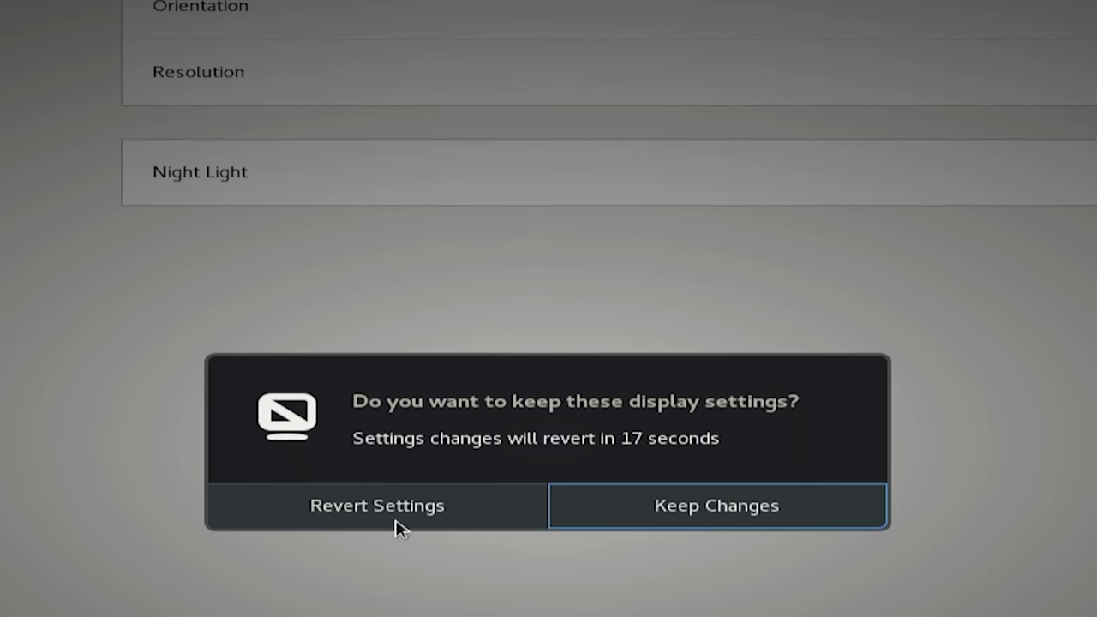
{"action": "left_click", "coordinate": [387, 522]}
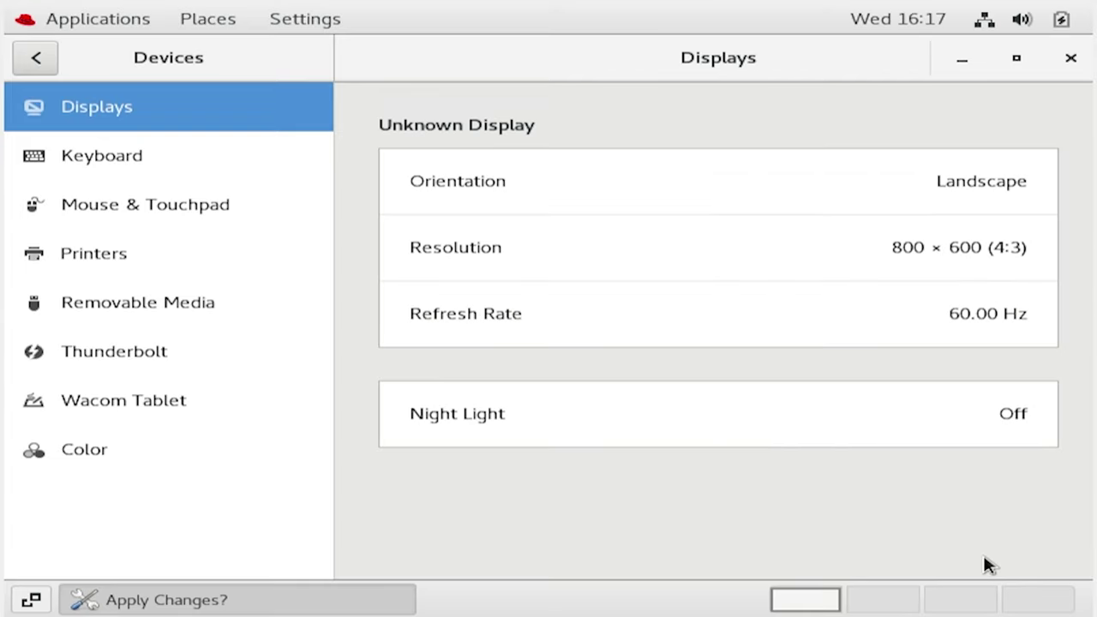
Step: Choose 1920 × 1200 (16:10) again, apply it, and keep the changes
{"action": "left_click", "coordinate": [916, 265]}
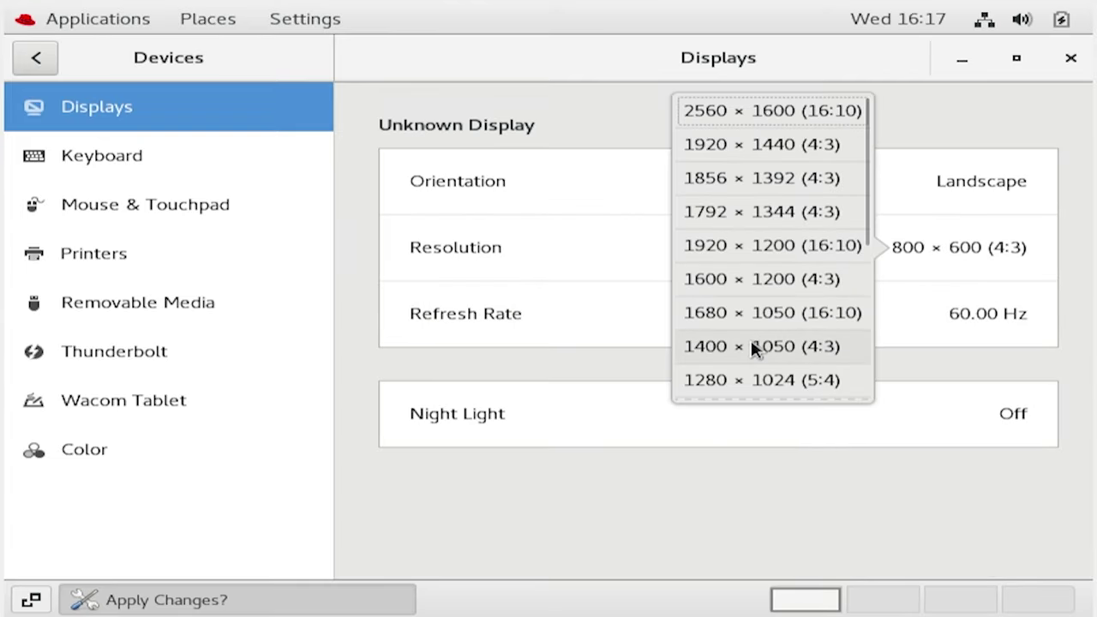
{"action": "left_click", "coordinate": [748, 246]}
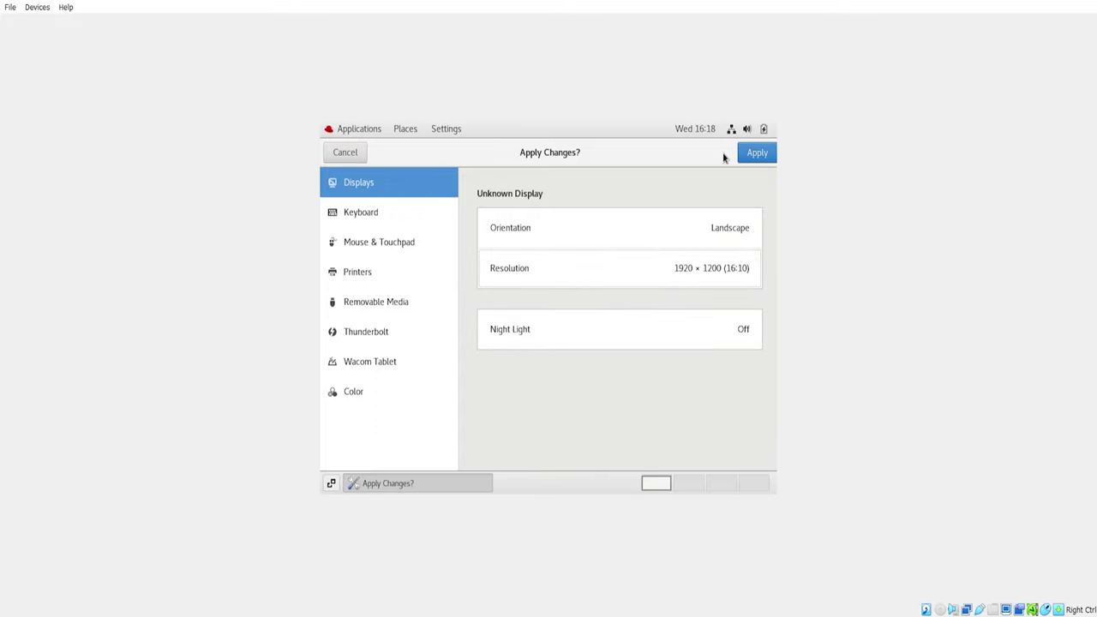
{"action": "left_click", "coordinate": [755, 154]}
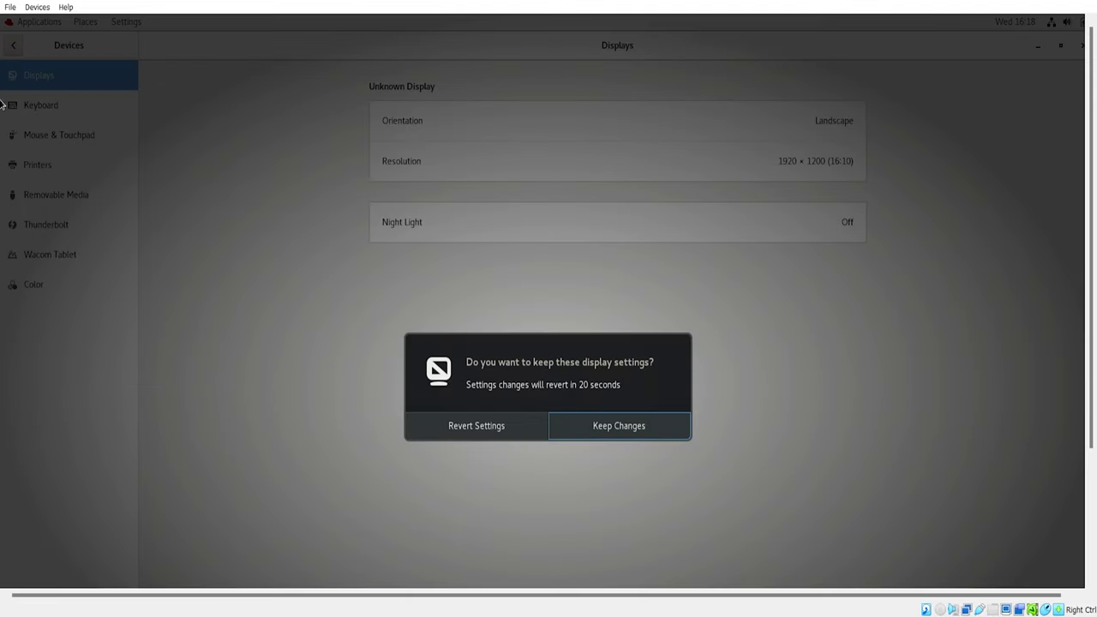
{"action": "left_click", "coordinate": [623, 431]}
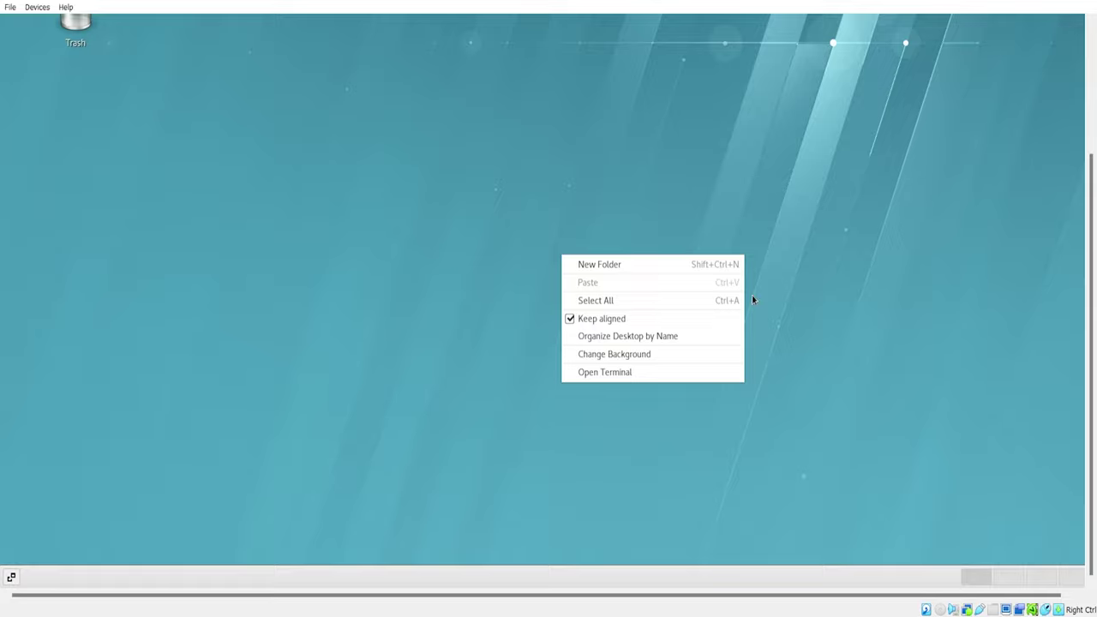
Step: Dismiss the desktop actions menu and open the Applications menu listing System Tools, Utilities and Other
{"action": "left_click", "coordinate": [411, 247]}
{"action": "right_click", "coordinate": [411, 248]}
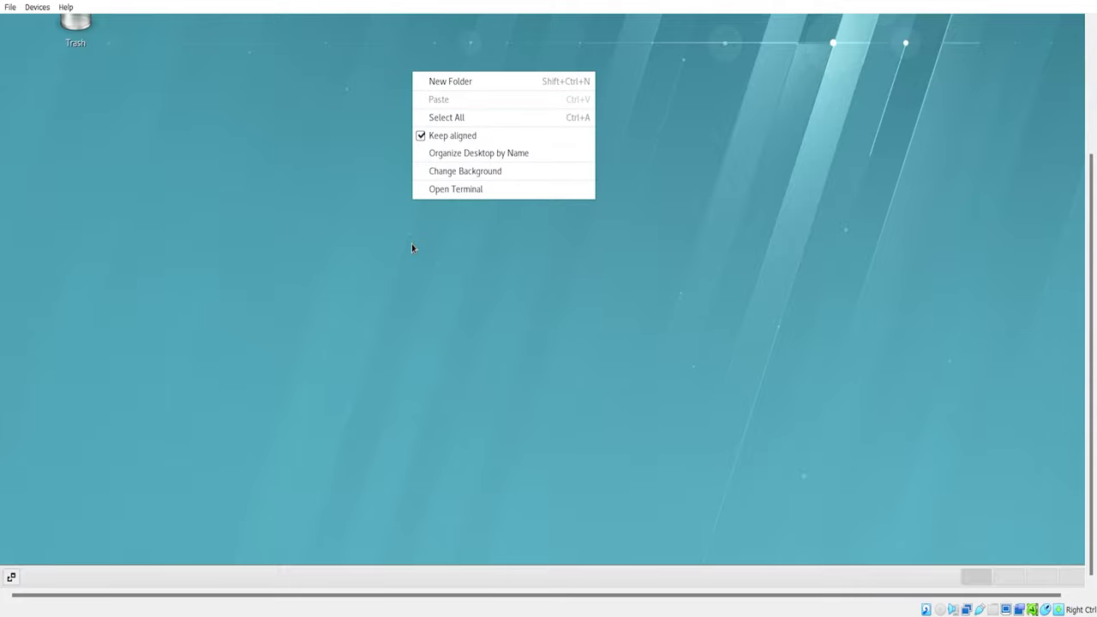
{"action": "left_click", "coordinate": [454, 333]}
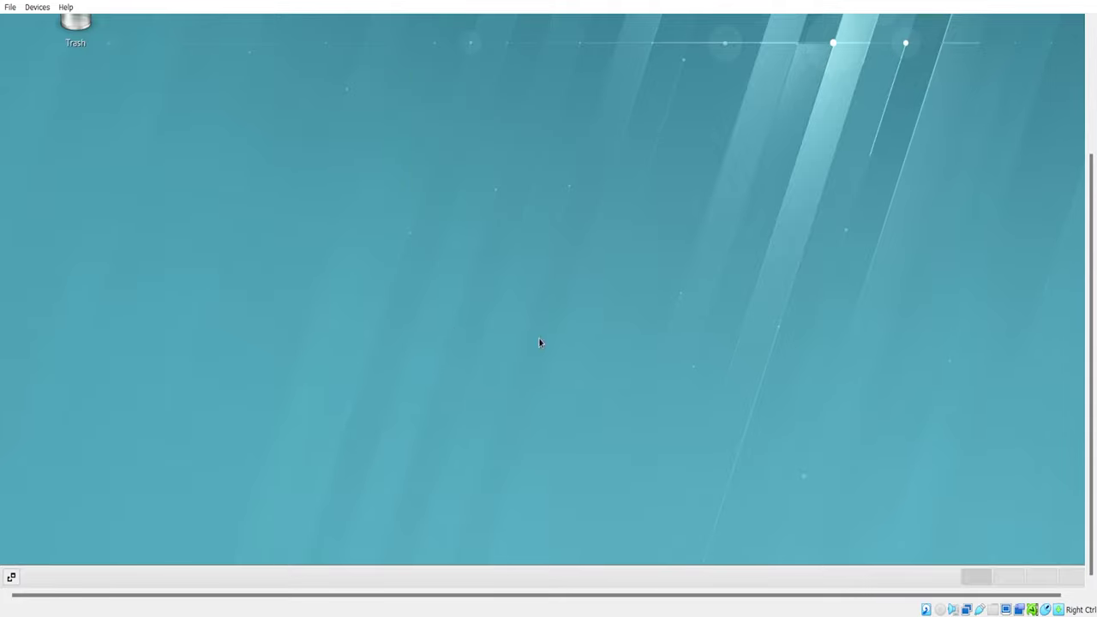
{"action": "left_click", "coordinate": [39, 17]}
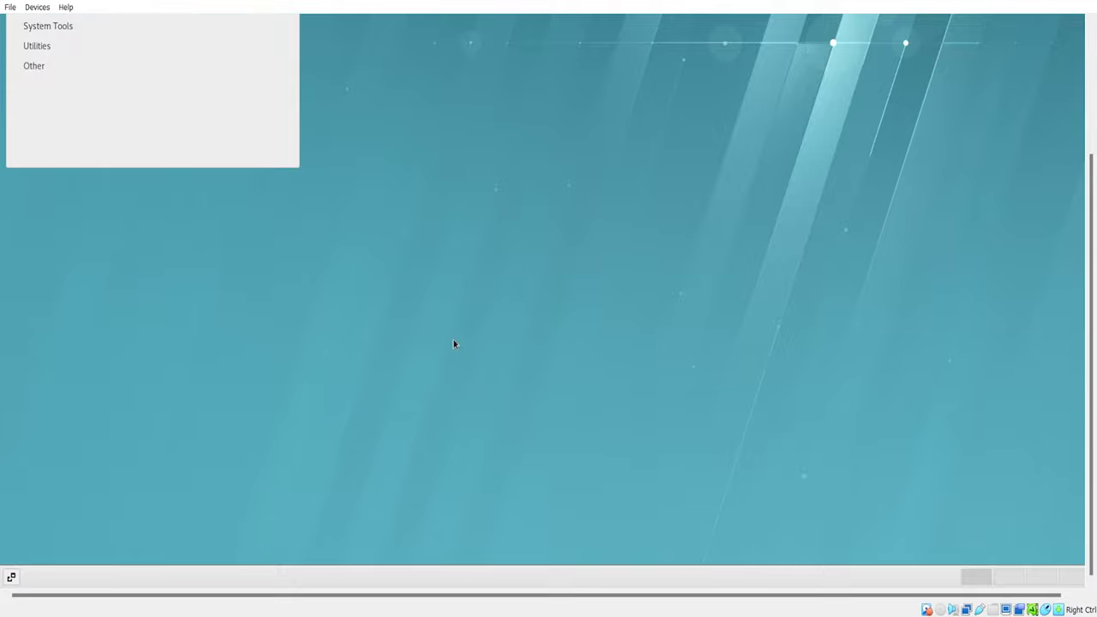
{"action": "left_click", "coordinate": [9, 17]}
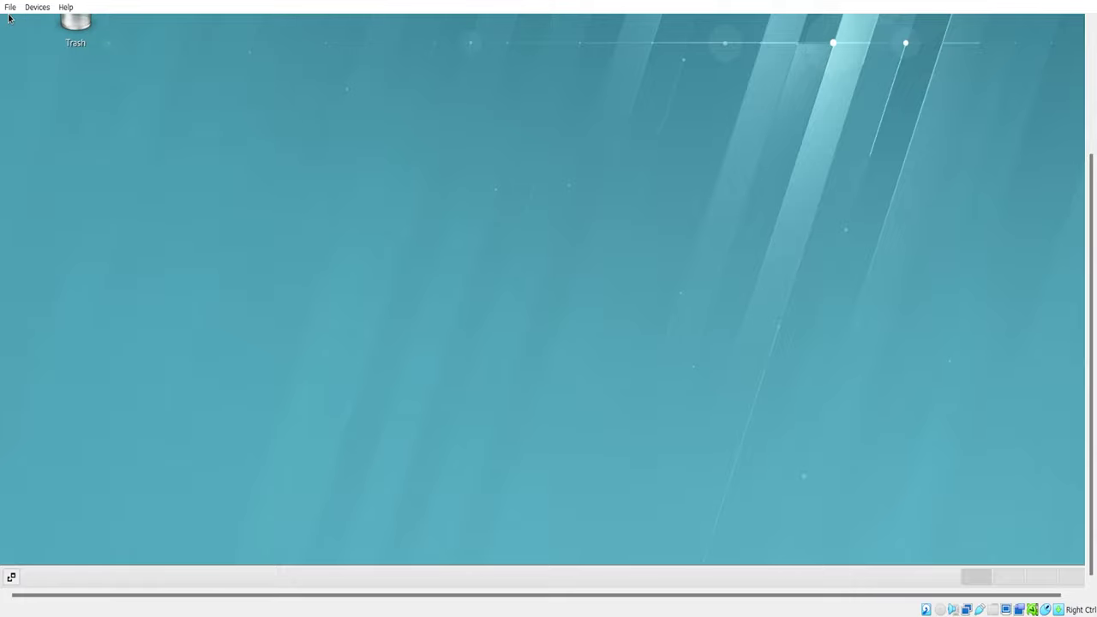
{"action": "left_click", "coordinate": [9, 16]}
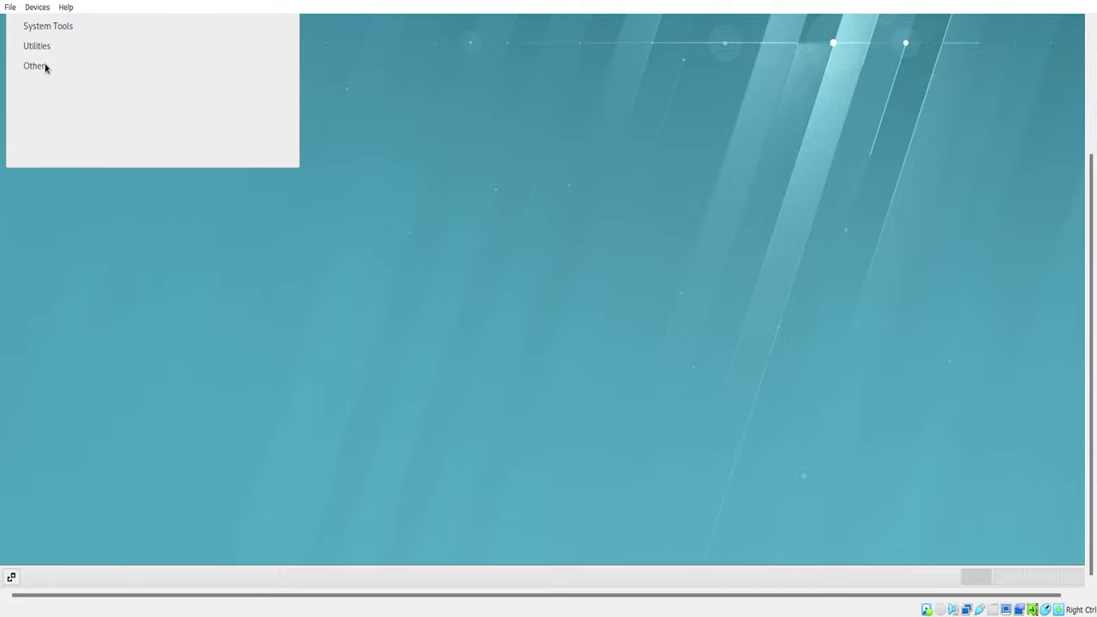
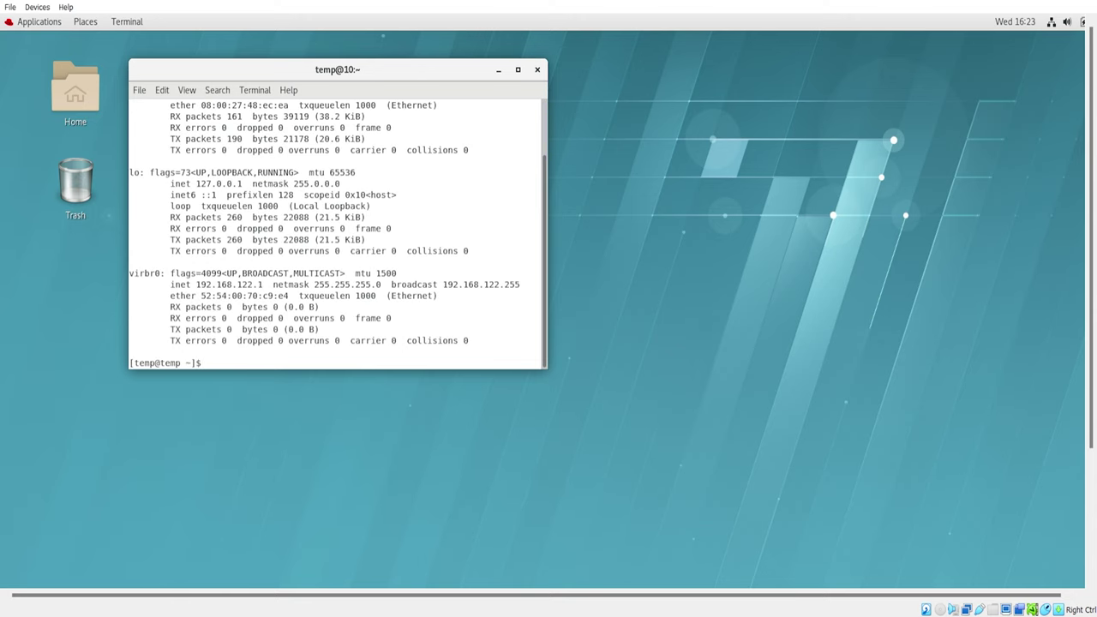
Step: Ping google.com until 5 of 5 packets return, then tab-complete the subscription-manager command
{"action": "type", "text": "ping google.com"}
{"action": "key", "text": "Return"}
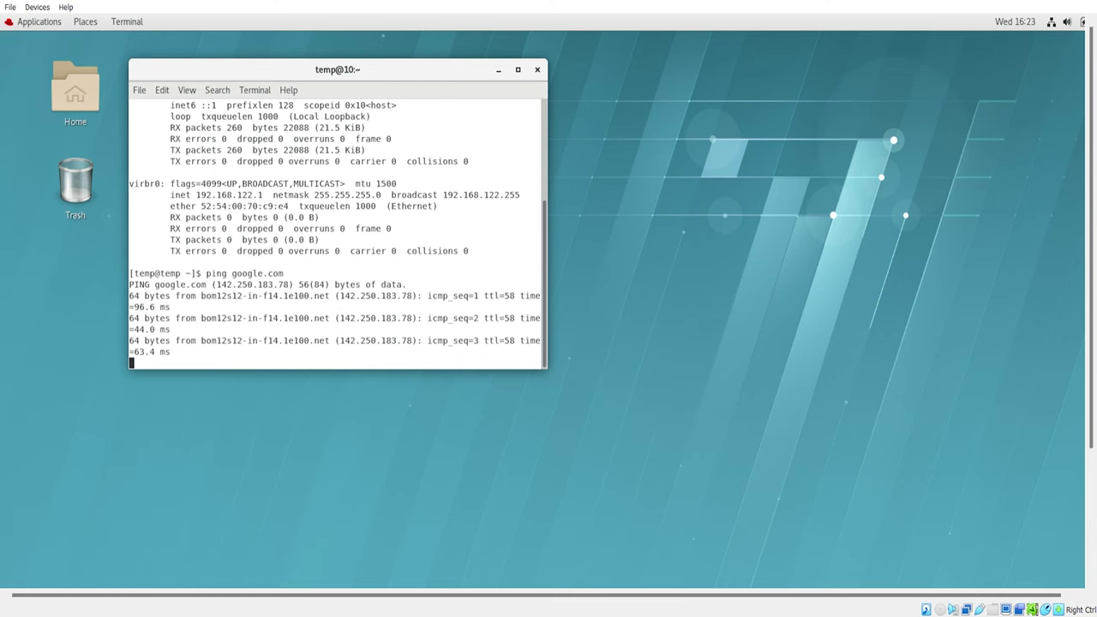
{"action": "key", "text": "ctrl+c"}
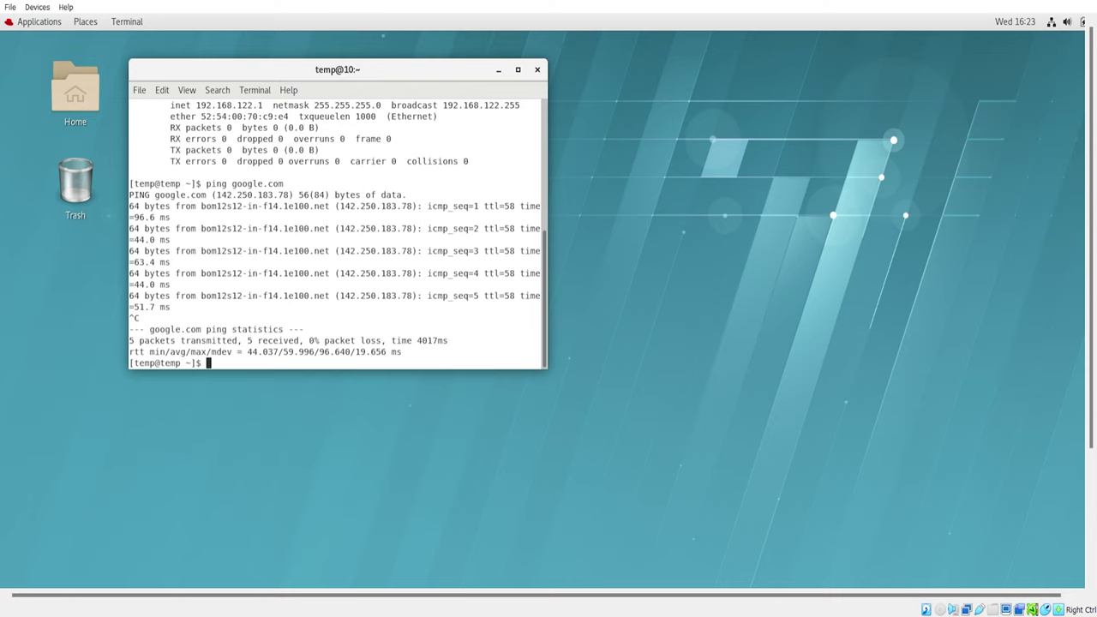
{"action": "type", "text": "sub"}
{"action": "key", "text": "Tab"}
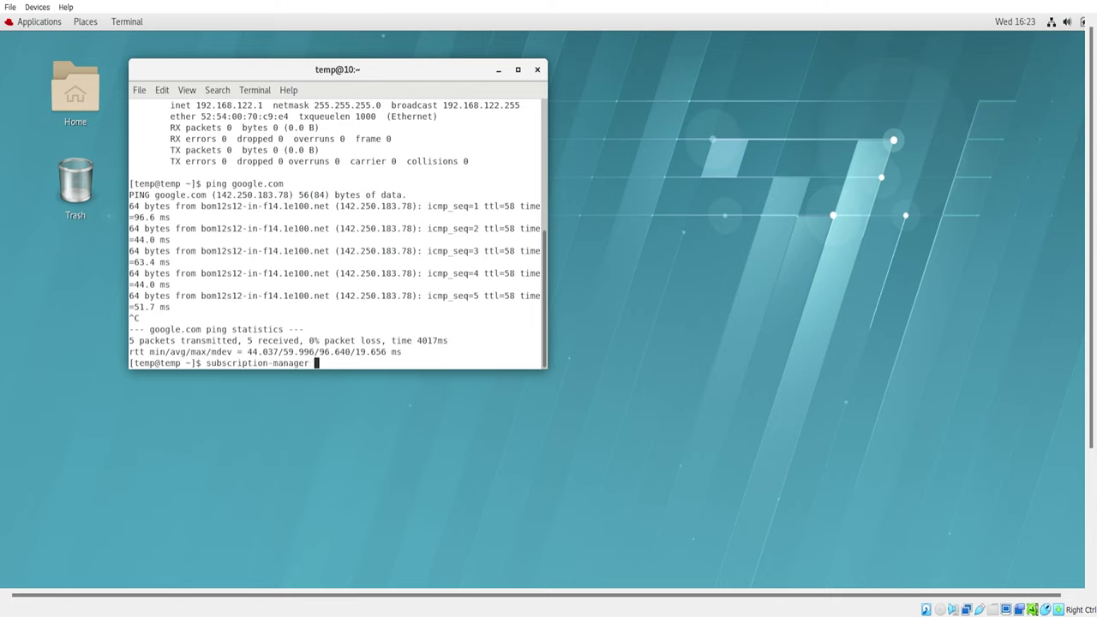
Step: Run subscription-manager register and submit the root password three times, ending in an invalid-password error
{"action": "type", "text": "register"}
{"action": "key", "text": "Return"}
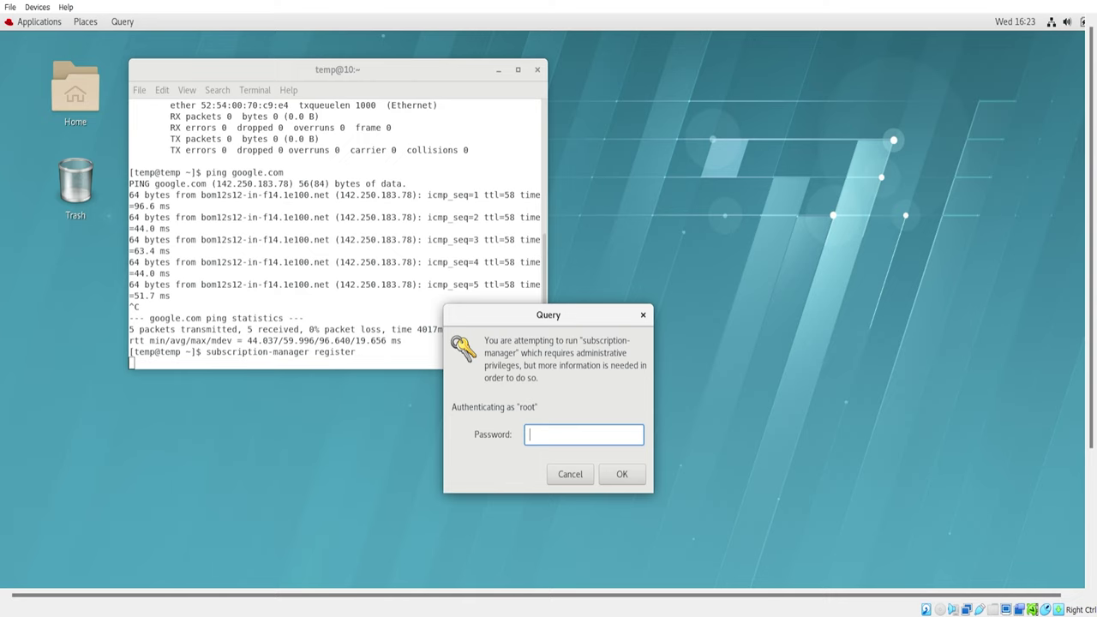
{"action": "type", "text": "•••••••••••••"}
{"action": "key", "text": "Return"}
{"action": "type", "text": "••••••••••••••"}
{"action": "key", "text": "Return"}
{"action": "type", "text": "•••••••••••"}
{"action": "key", "text": "Return"}
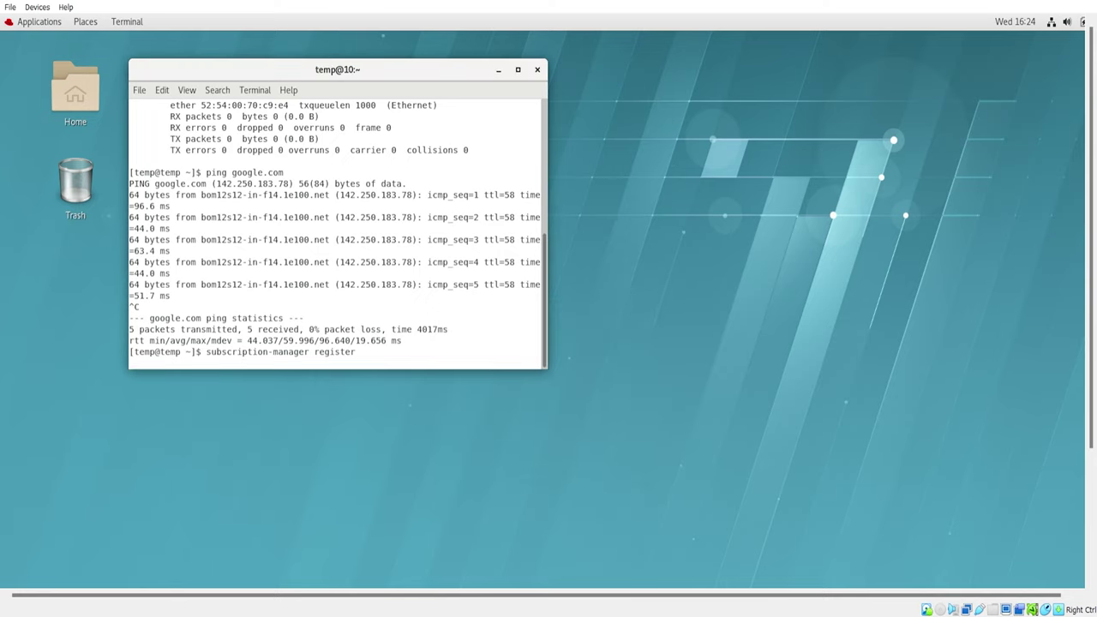
Step: Dismiss the error, retry the mistyped 'sudu passwd root' as sudo passwd, then cancel it
{"action": "key", "text": "Return"}
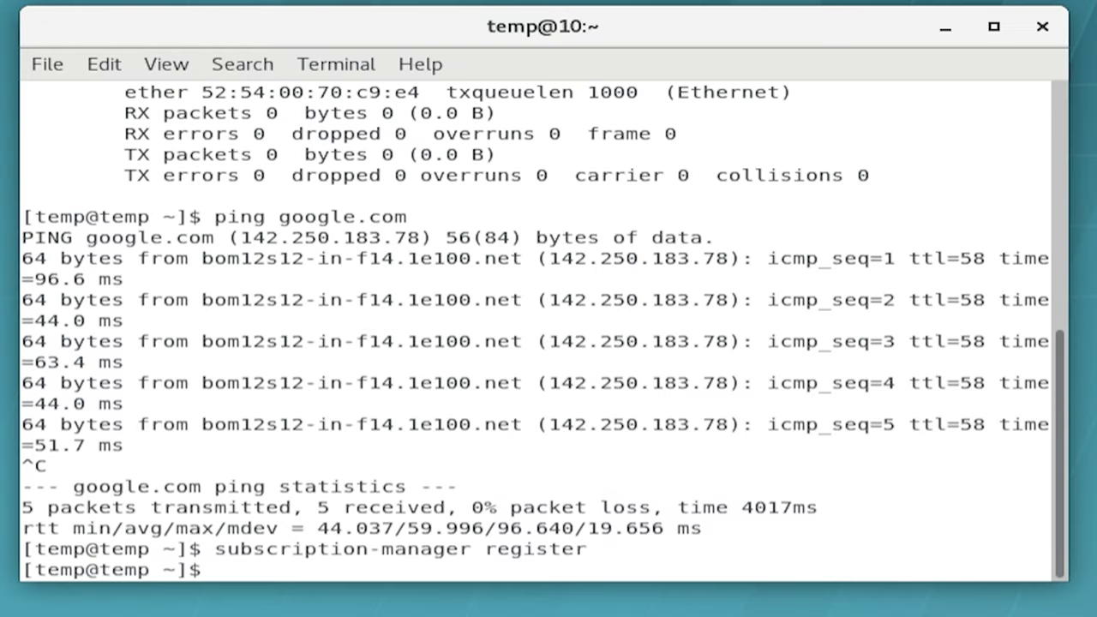
{"action": "type", "text": "sudu "}
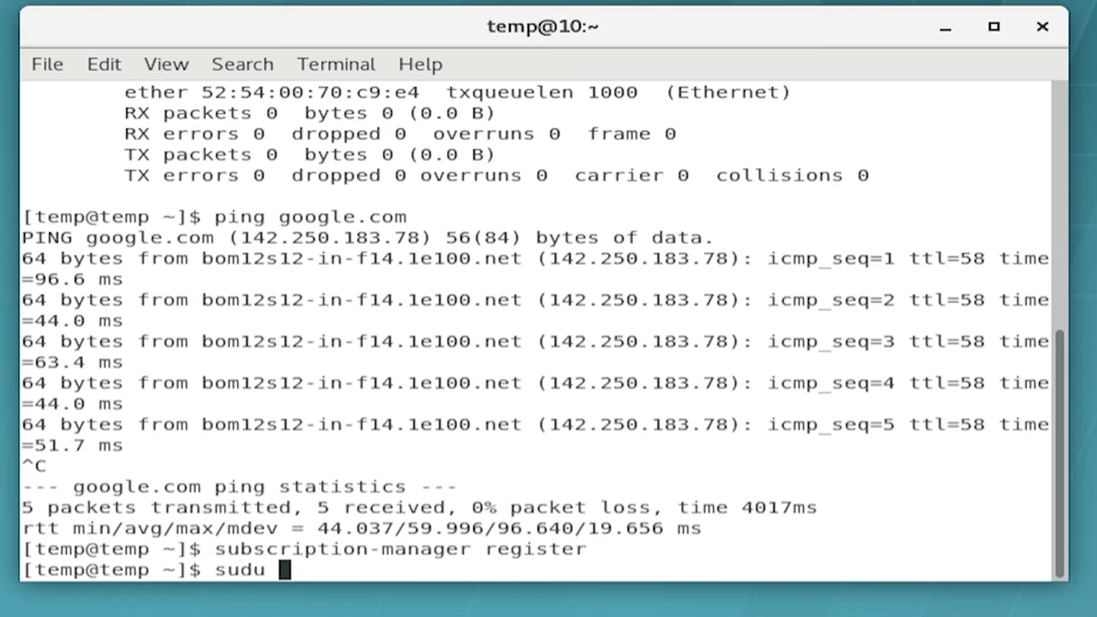
{"action": "type", "text": "passw"}
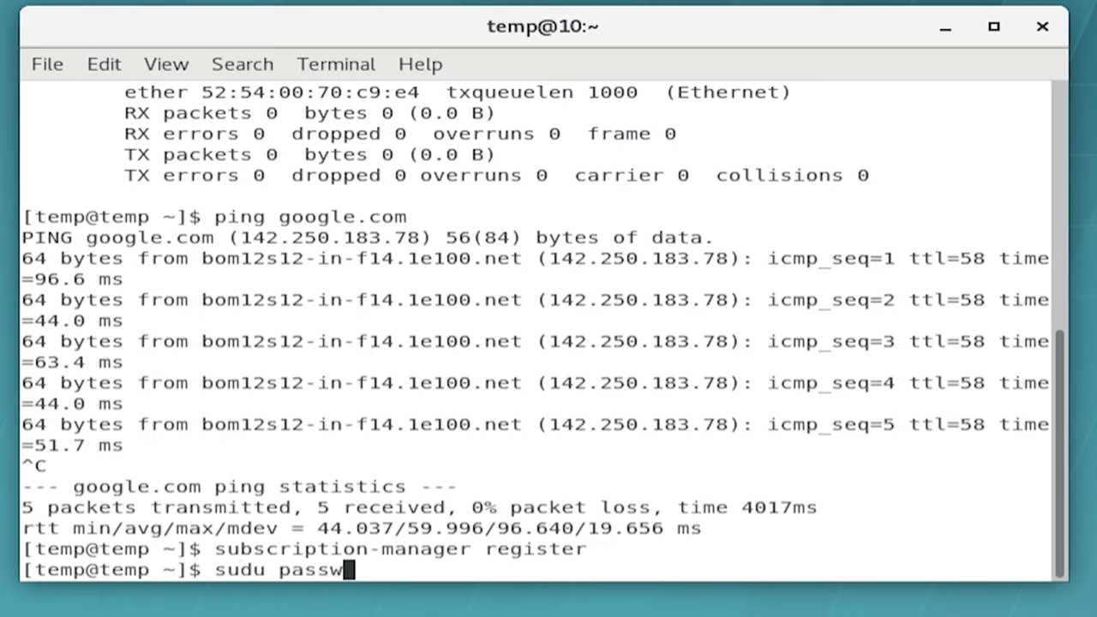
{"action": "type", "text": "d root"}
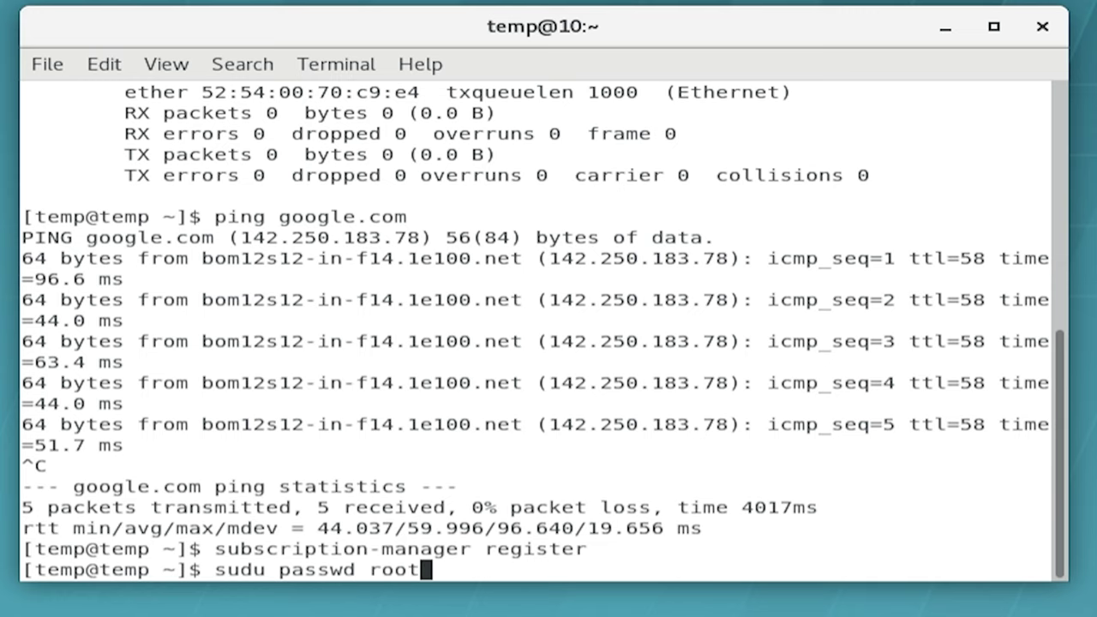
{"action": "key", "text": "Return"}
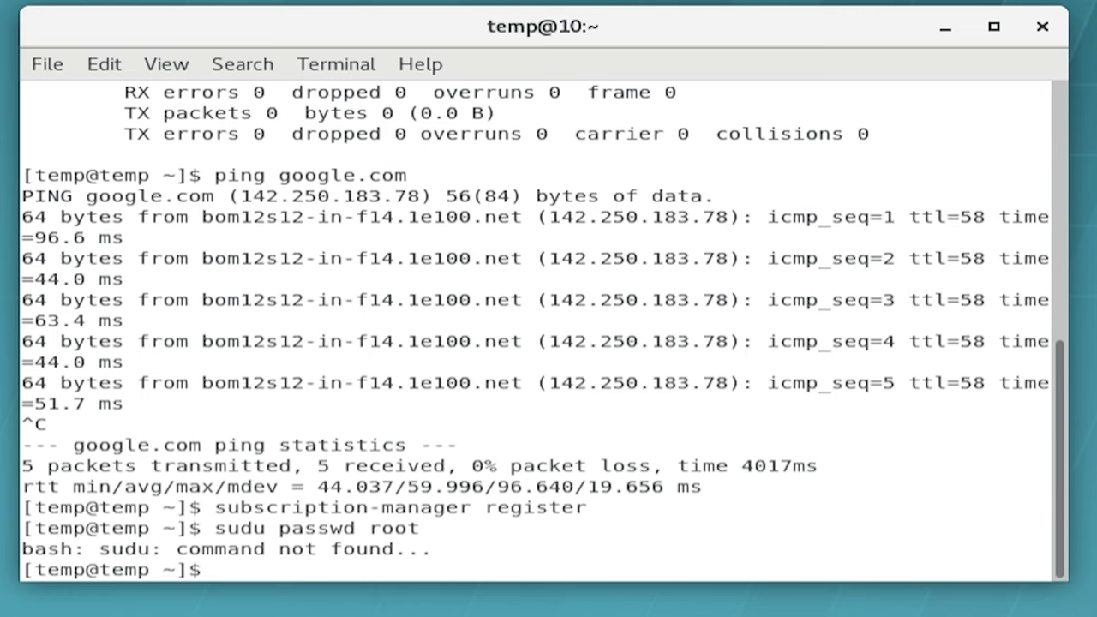
{"action": "type", "text": "sudo passwd"}
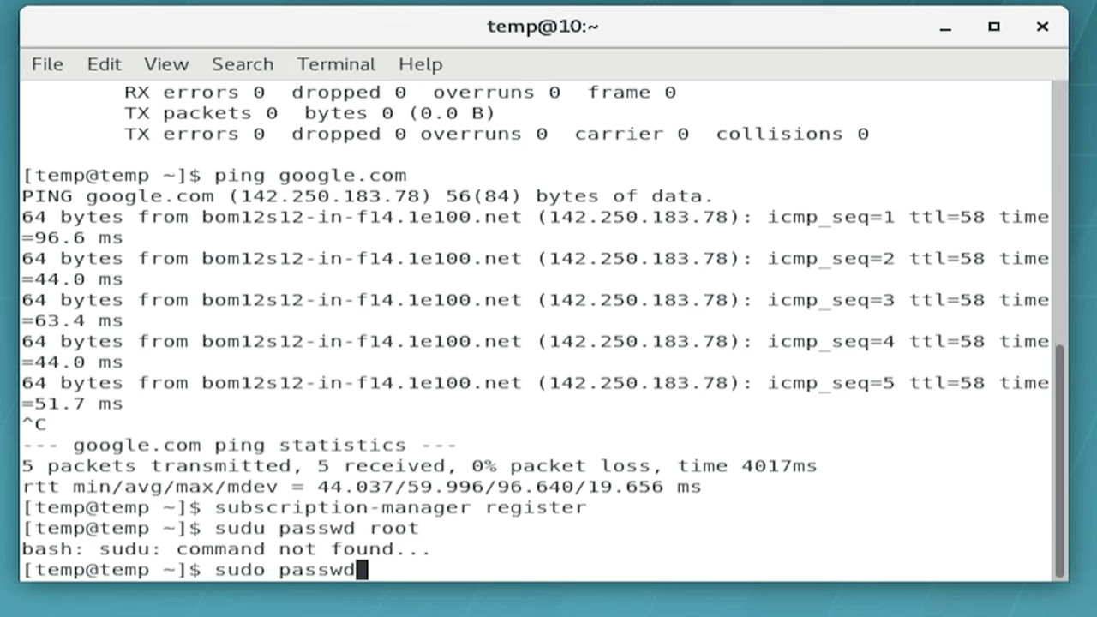
{"action": "key", "text": "Return"}
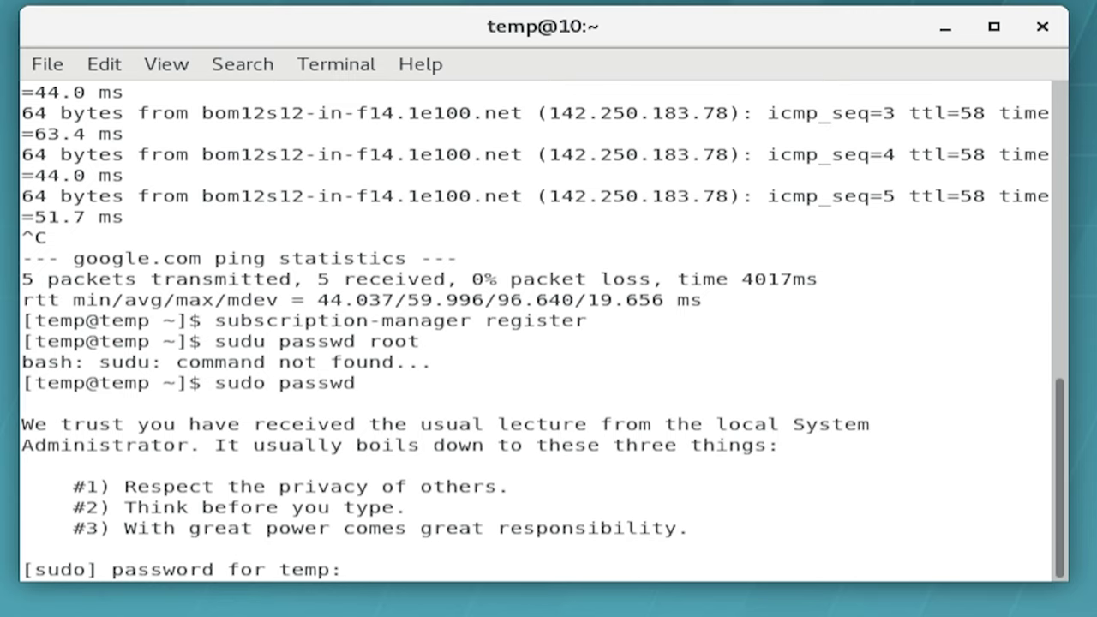
{"action": "key", "text": "Return"}
{"action": "key", "text": "Return"}
{"action": "key", "text": "Return"}
{"action": "key", "text": "Return"}
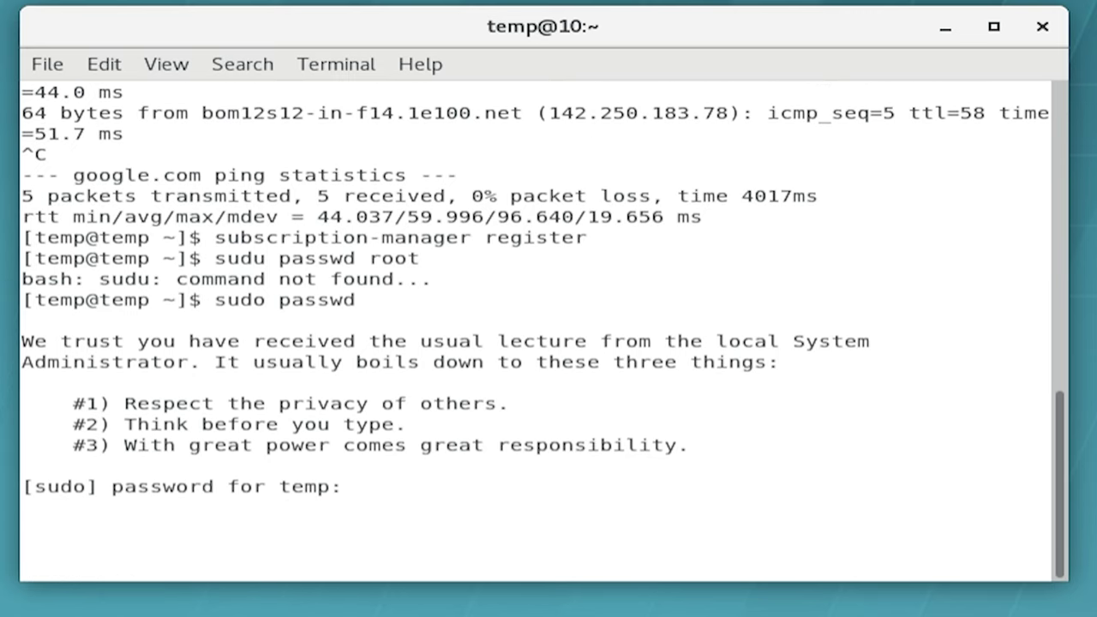
{"action": "key", "text": "ctrl+c"}
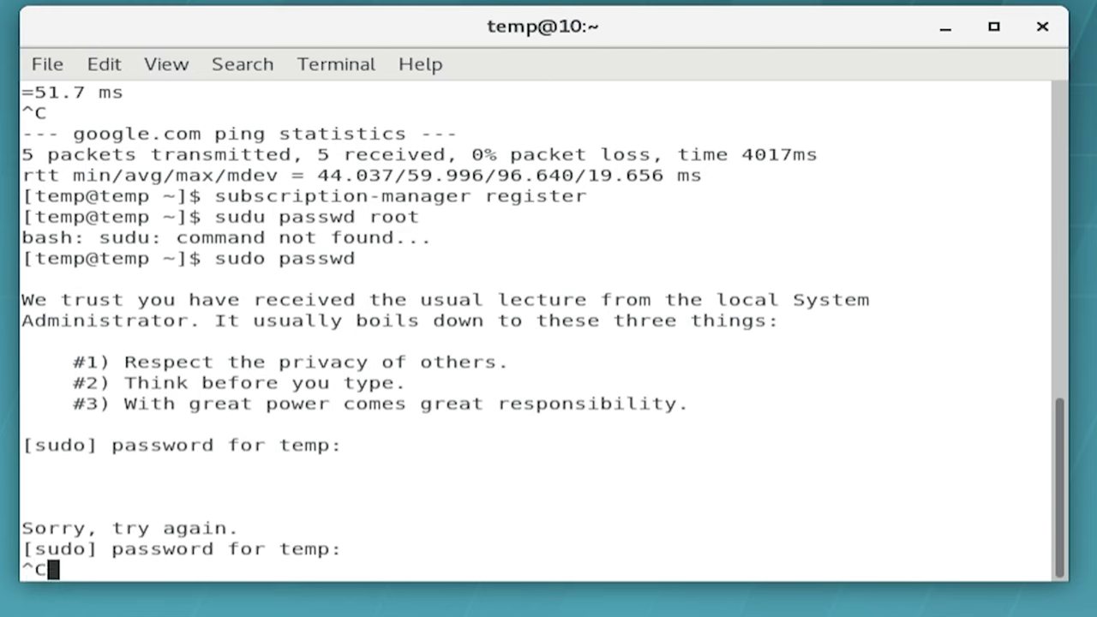
Step: Reset root's password with sudo passwd root, entering the new password twice, then run su
{"action": "key", "text": "Up"}
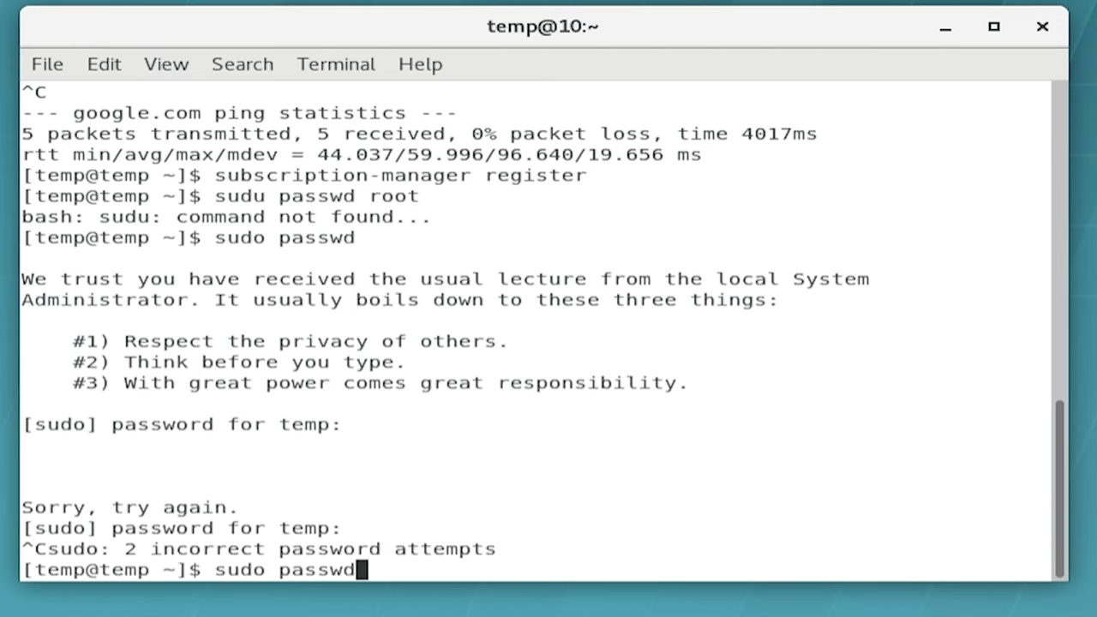
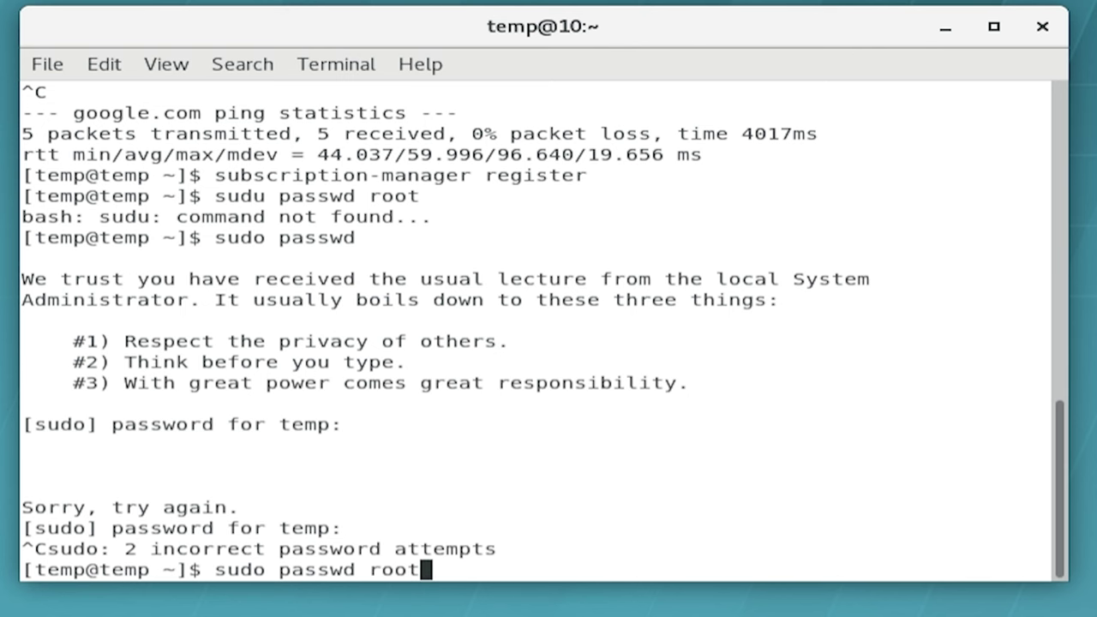
{"action": "key", "text": "Return"}
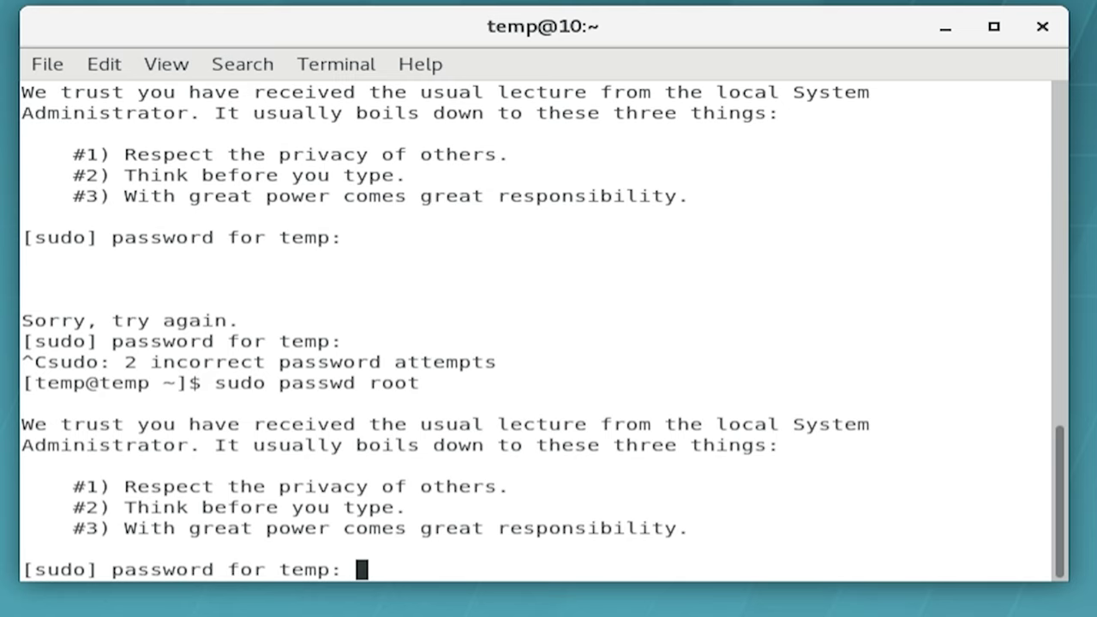
{"action": "key", "text": "Return"}
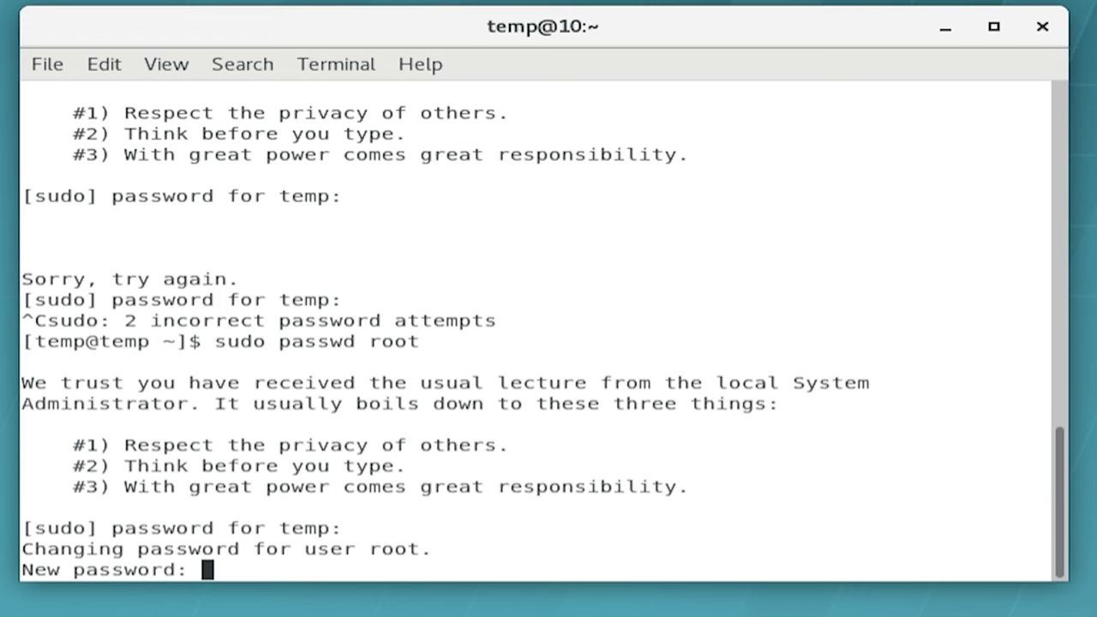
{"action": "key", "text": "Return"}
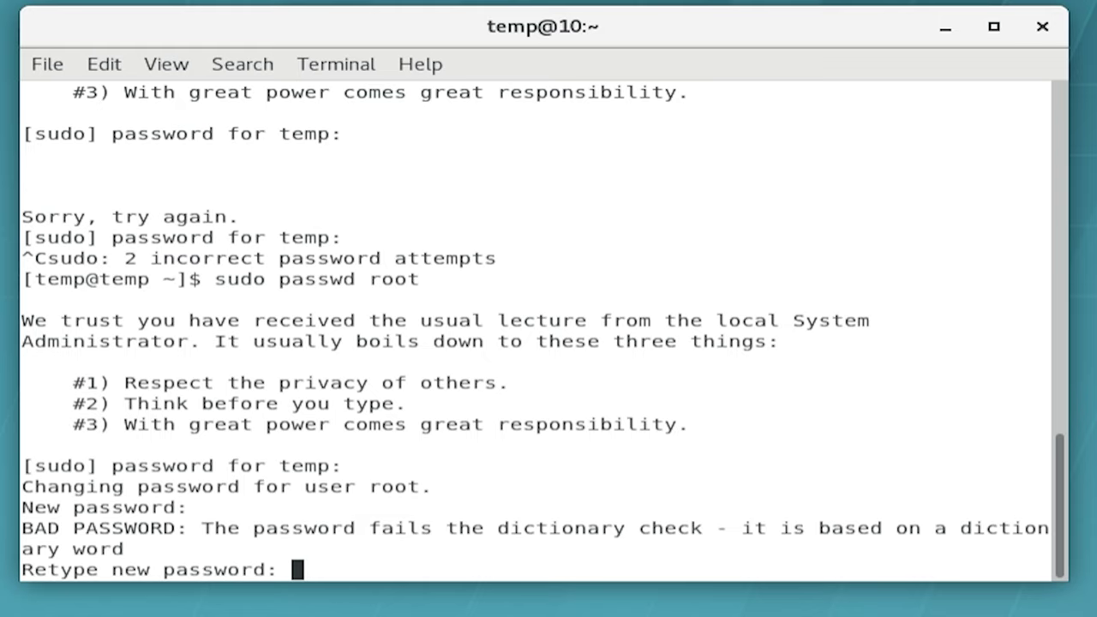
{"action": "key", "text": "Return"}
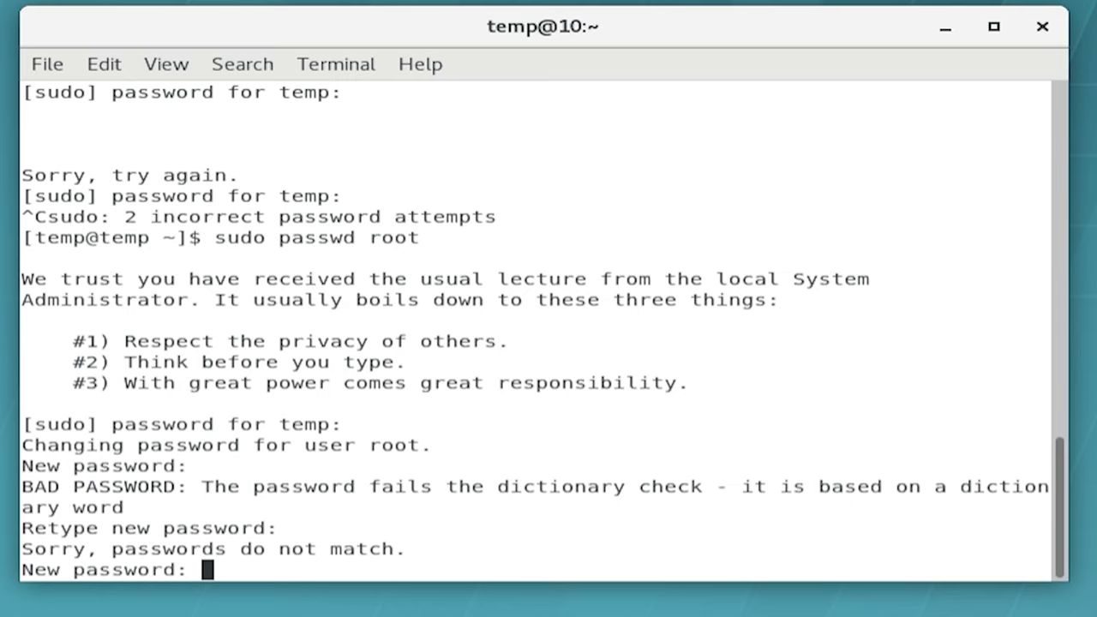
{"action": "key", "text": "Return"}
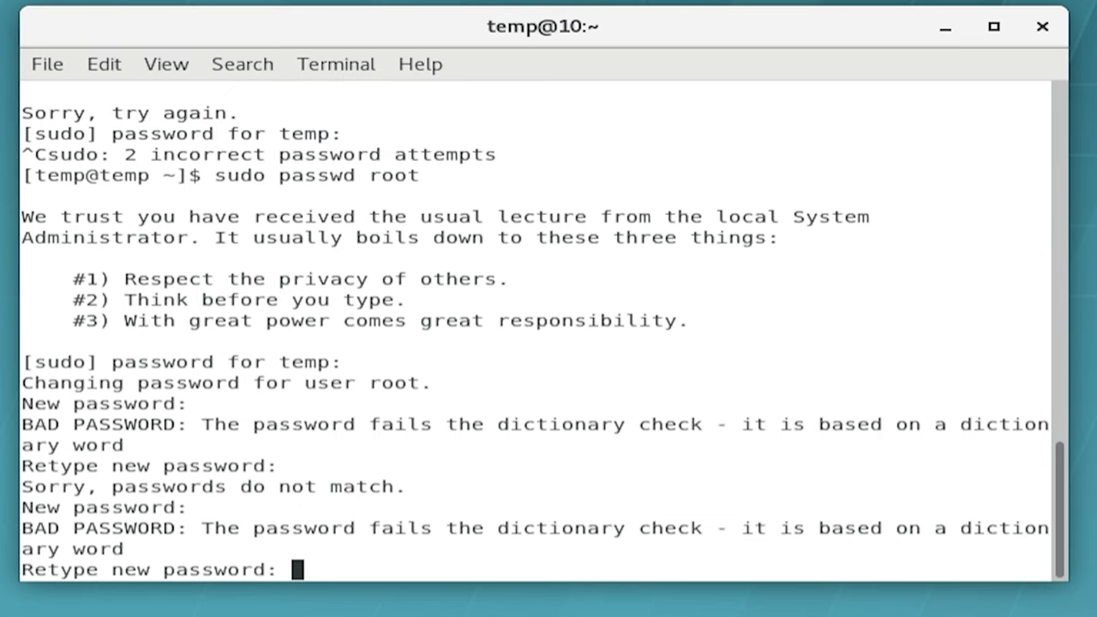
{"action": "key", "text": "Return"}
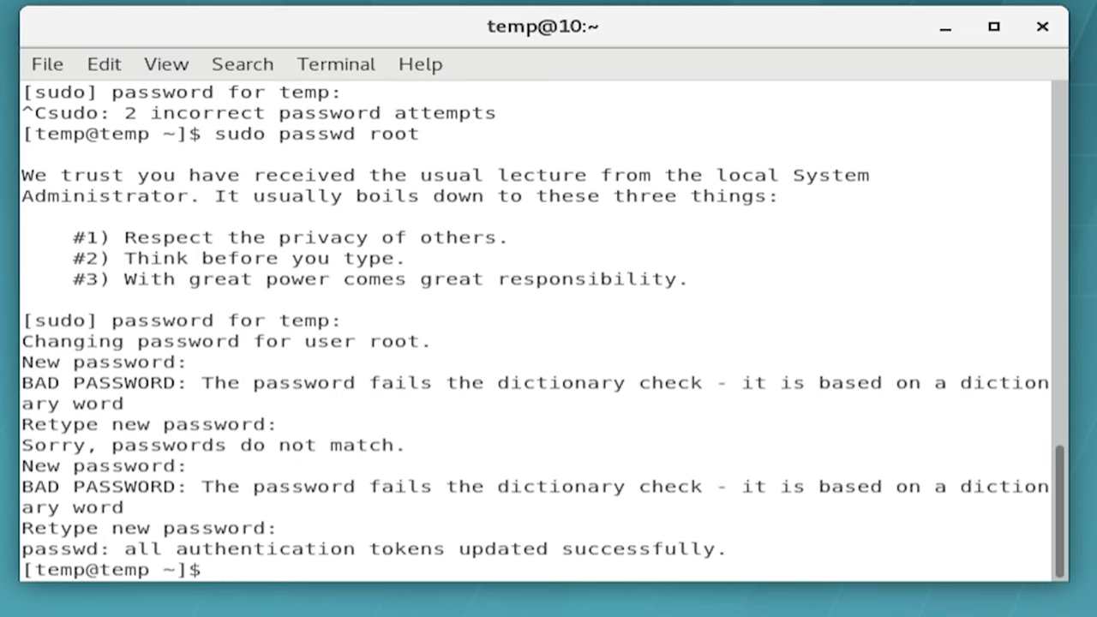
{"action": "key", "text": "Return"}
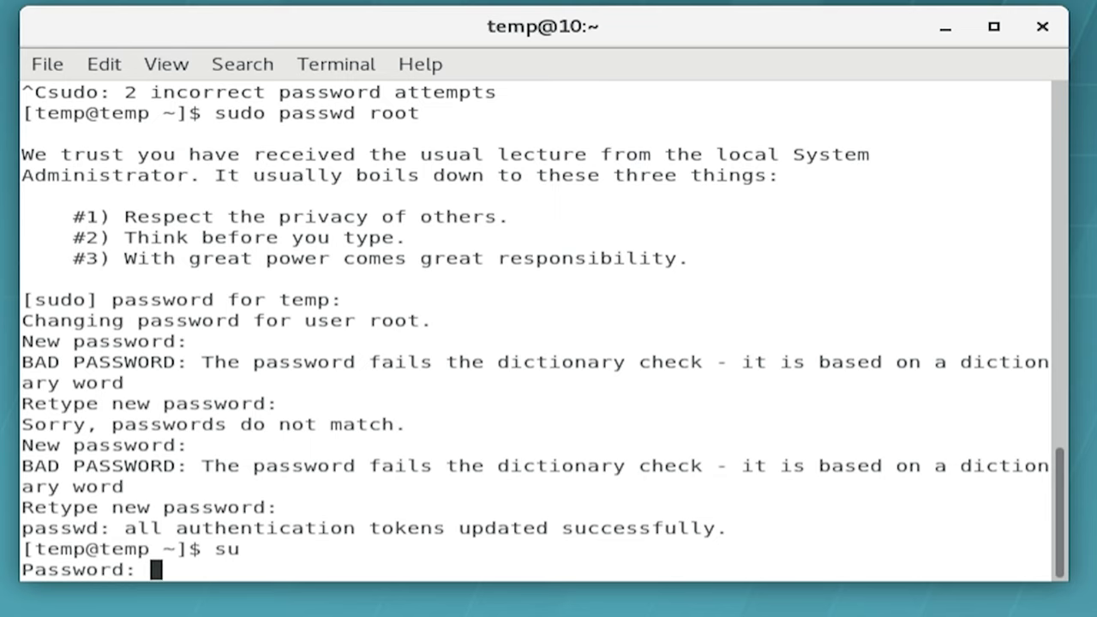
Step: Become root and run yum update, which warns the system is not registered
{"action": "key", "text": "Return"}
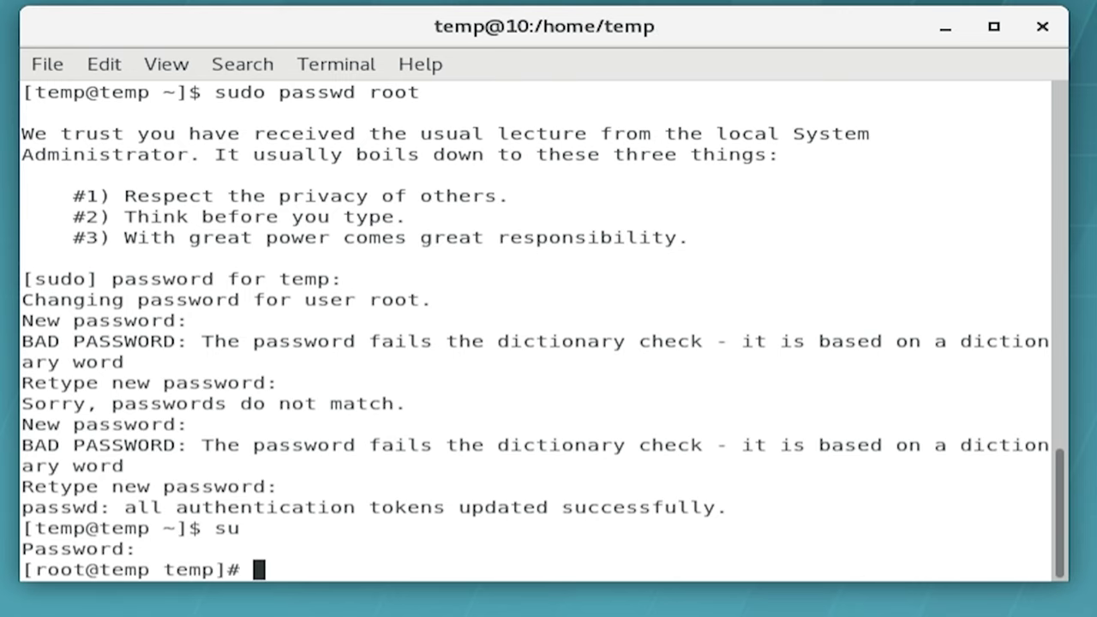
{"action": "key", "text": "Return"}
{"action": "key", "text": "Return"}
{"action": "key", "text": "Return"}
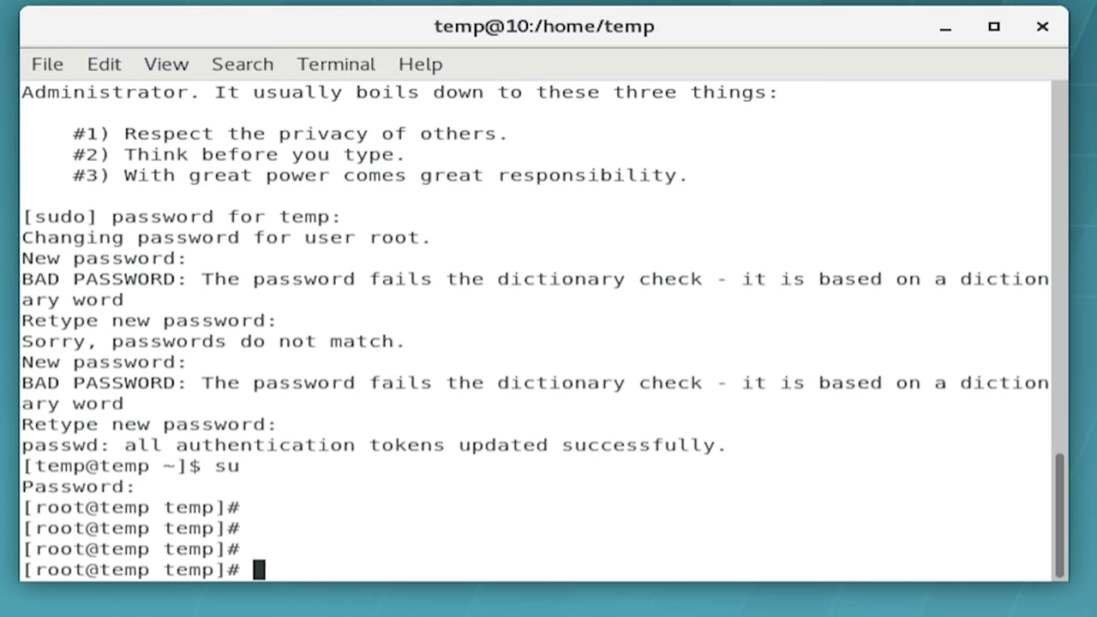
{"action": "type", "text": "yum update"}
{"action": "key", "text": "Return"}
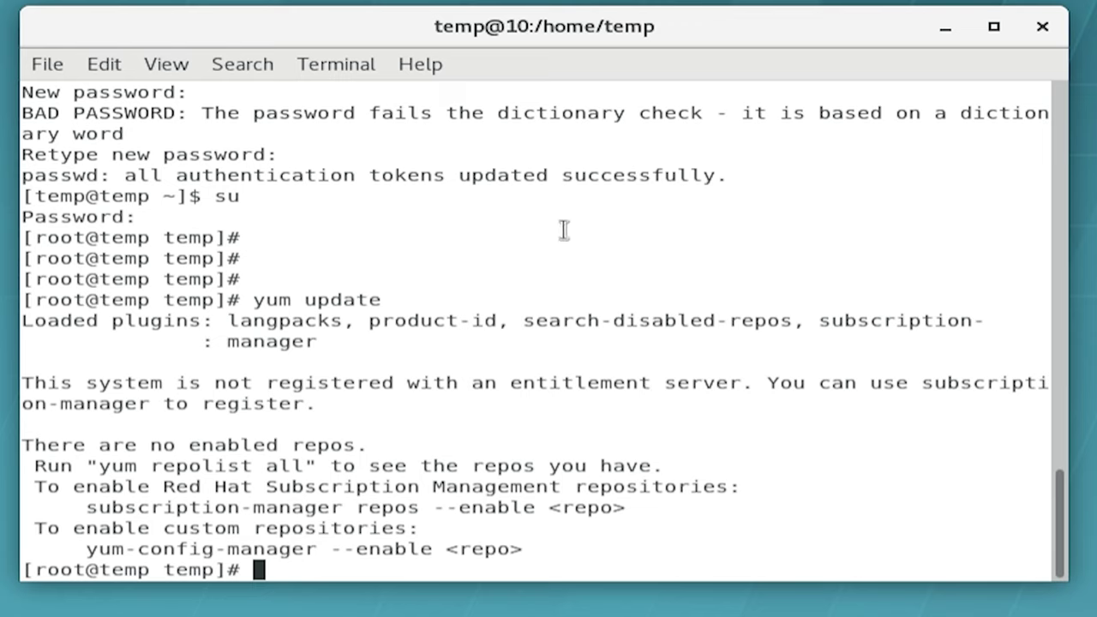
{"action": "left_click_drag", "start_coordinate": [36, 383], "coordinate": [368, 385]}
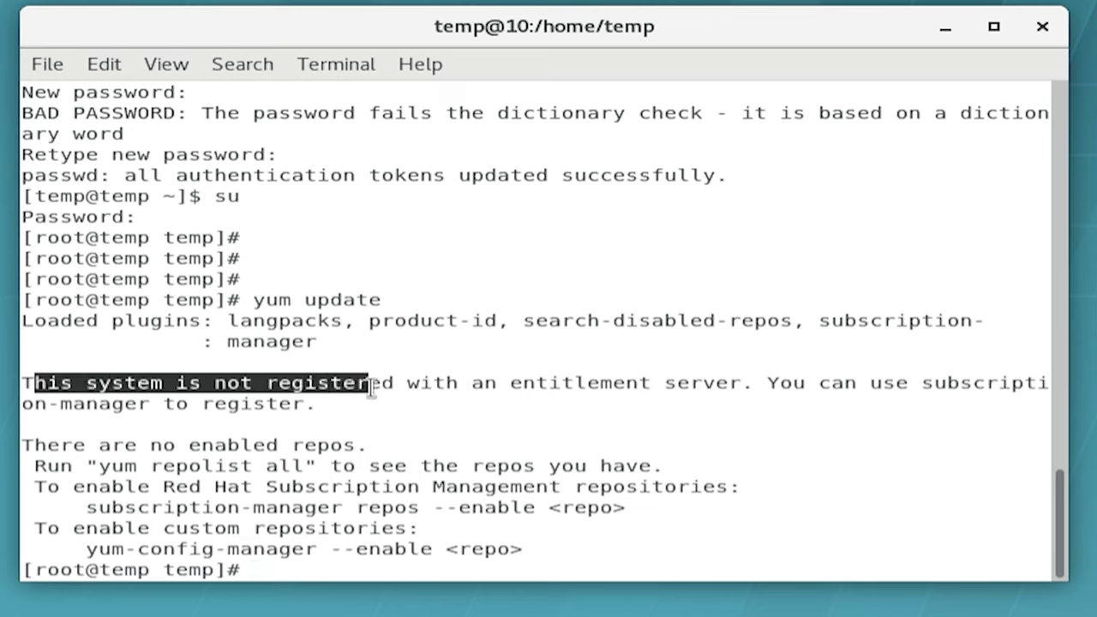
{"action": "left_click", "coordinate": [295, 579]}
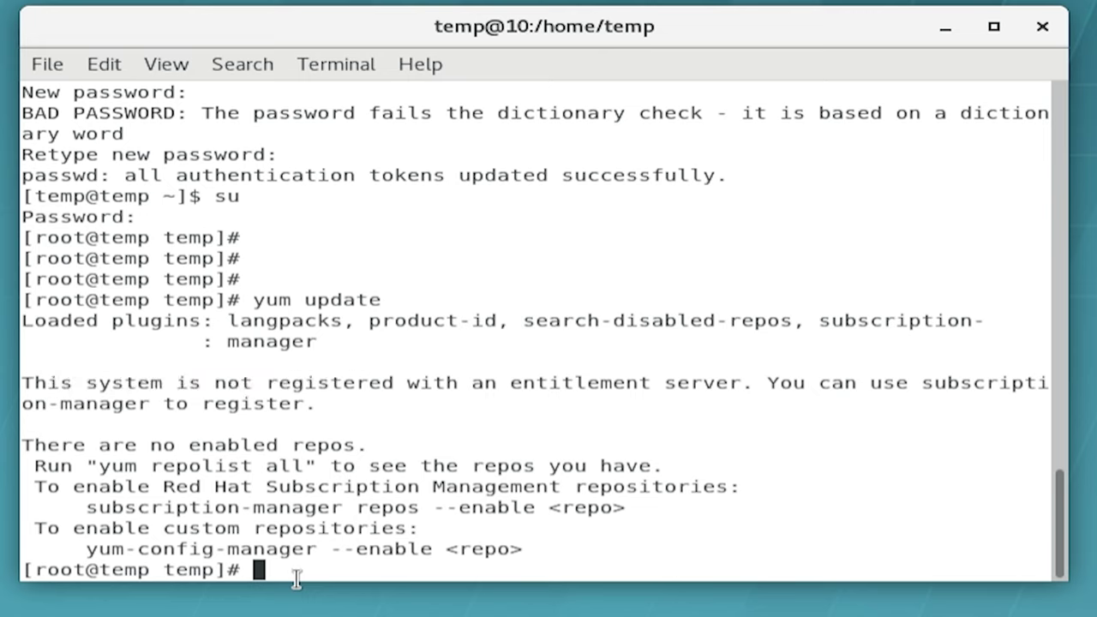
Step: Run subscription-manager register with the Red Hat username and password, failing with 401 Unauthorized
{"action": "type", "text": "sub"}
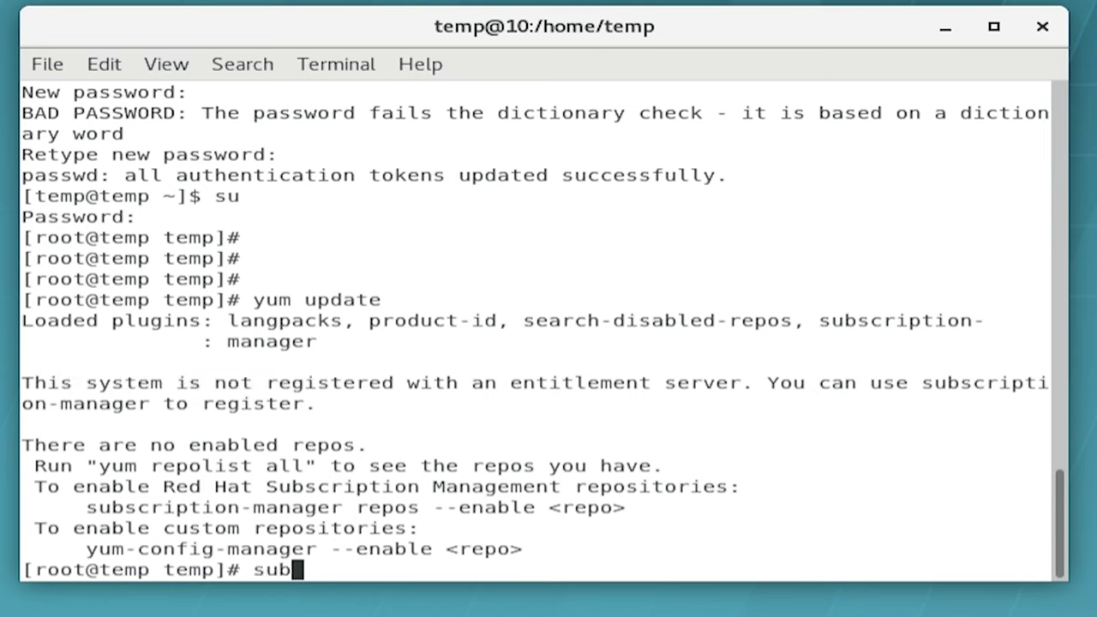
{"action": "type", "text": "scription-manager regid"}
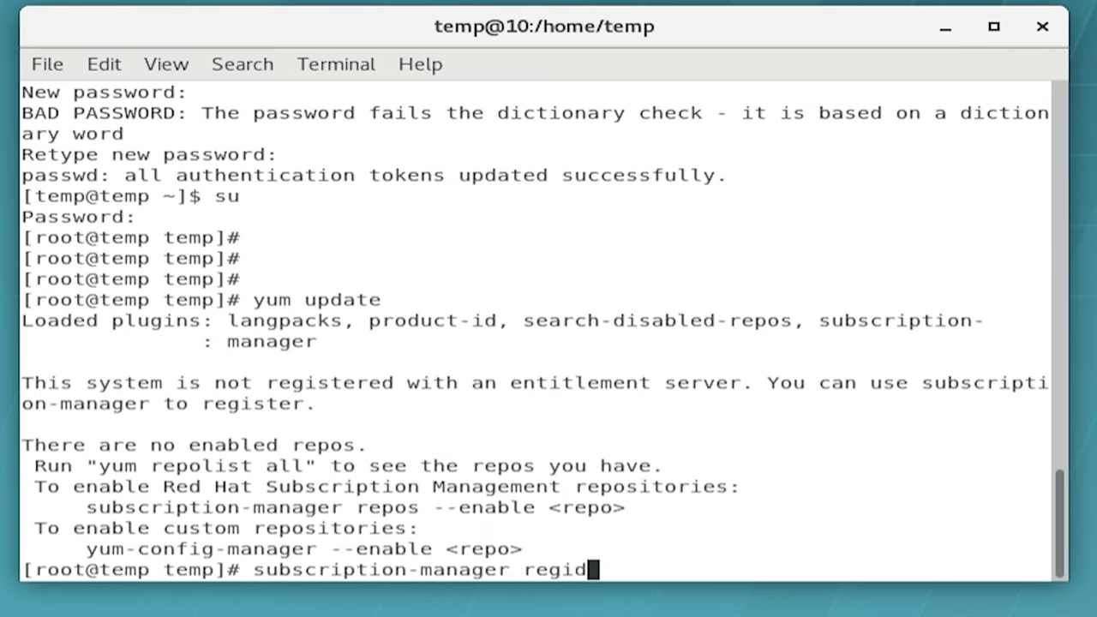
{"action": "key", "text": "BackSpace"}
{"action": "type", "text": "ster"}
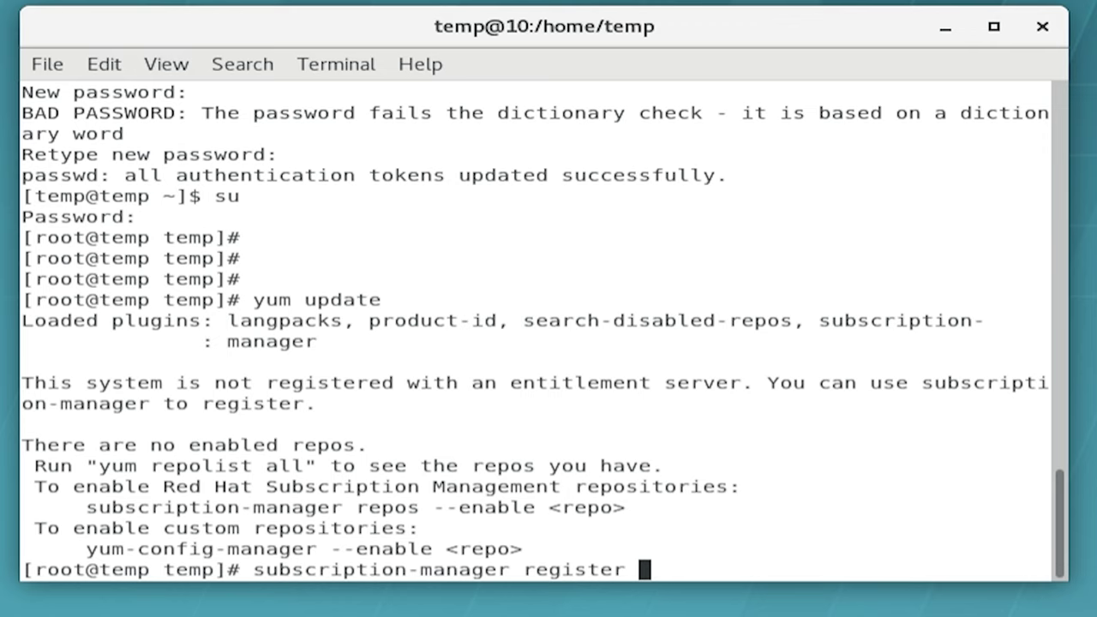
{"action": "key", "text": "Return"}
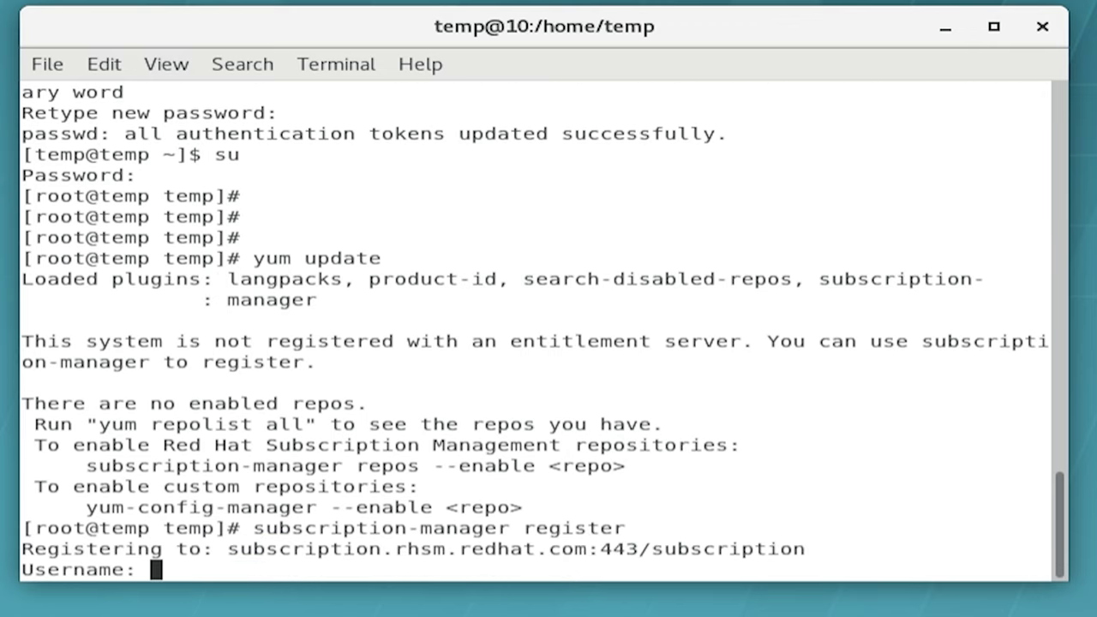
{"action": "type", "text": "temp_user01"}
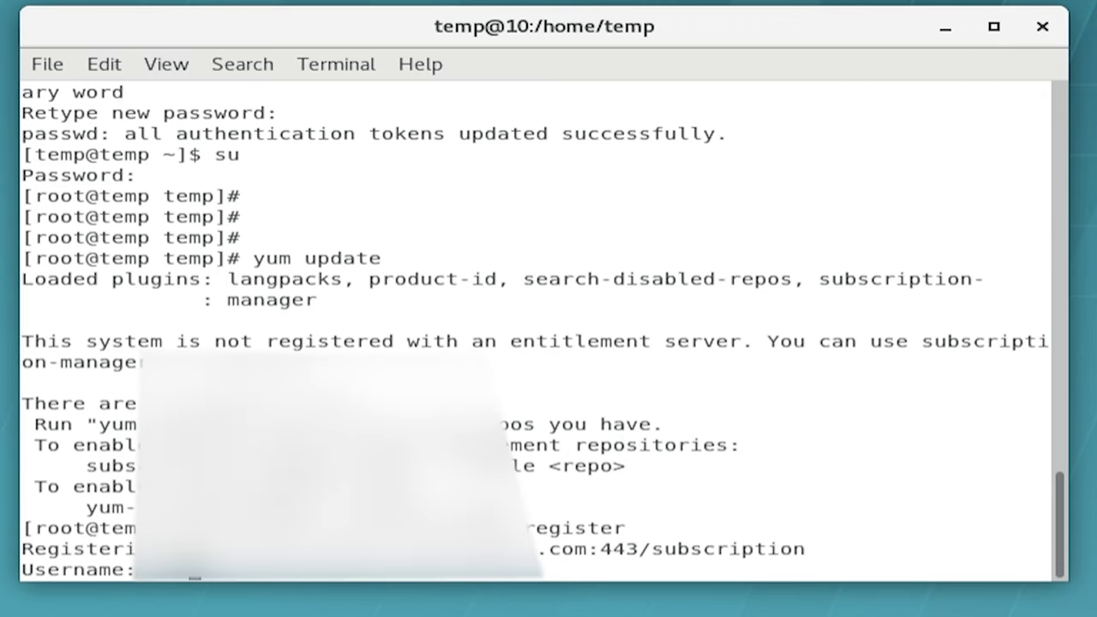
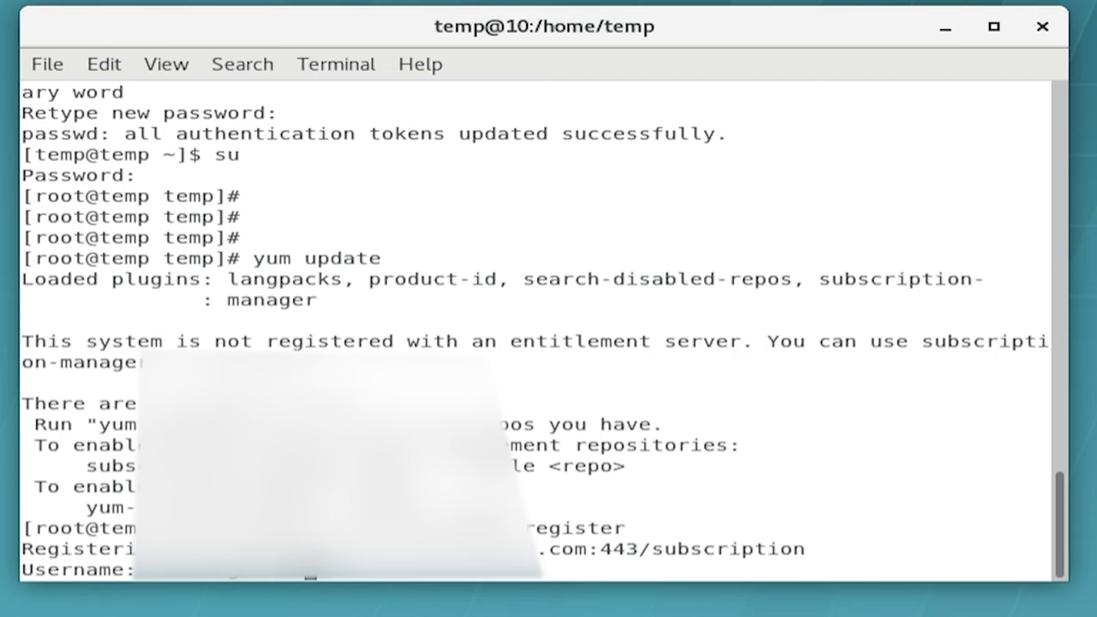
{"action": "key", "text": "Return"}
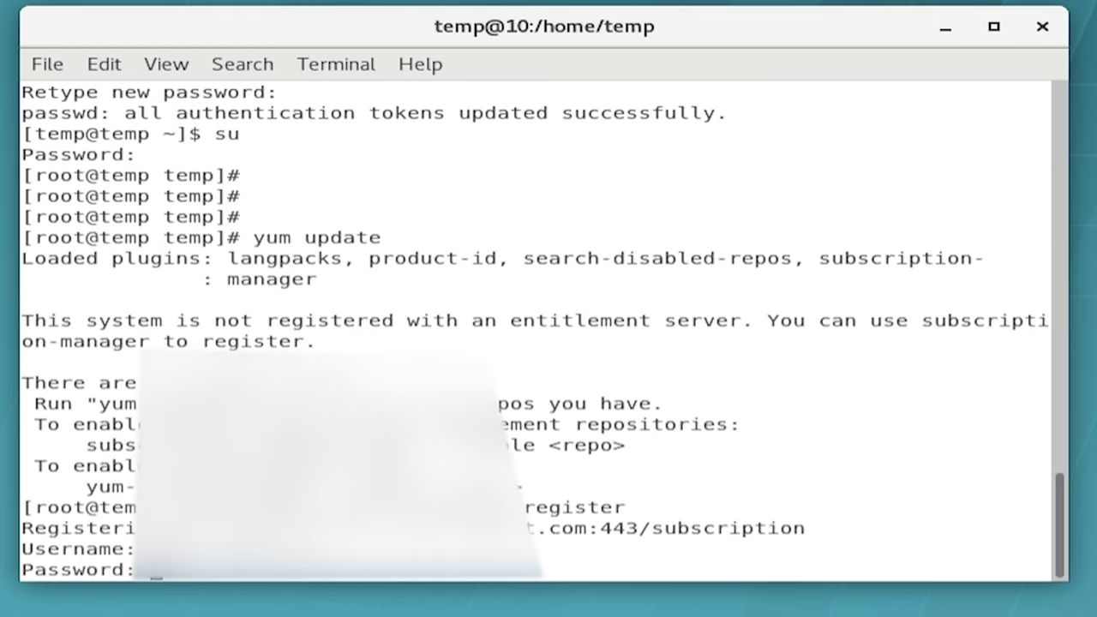
{"action": "key", "text": "Return"}
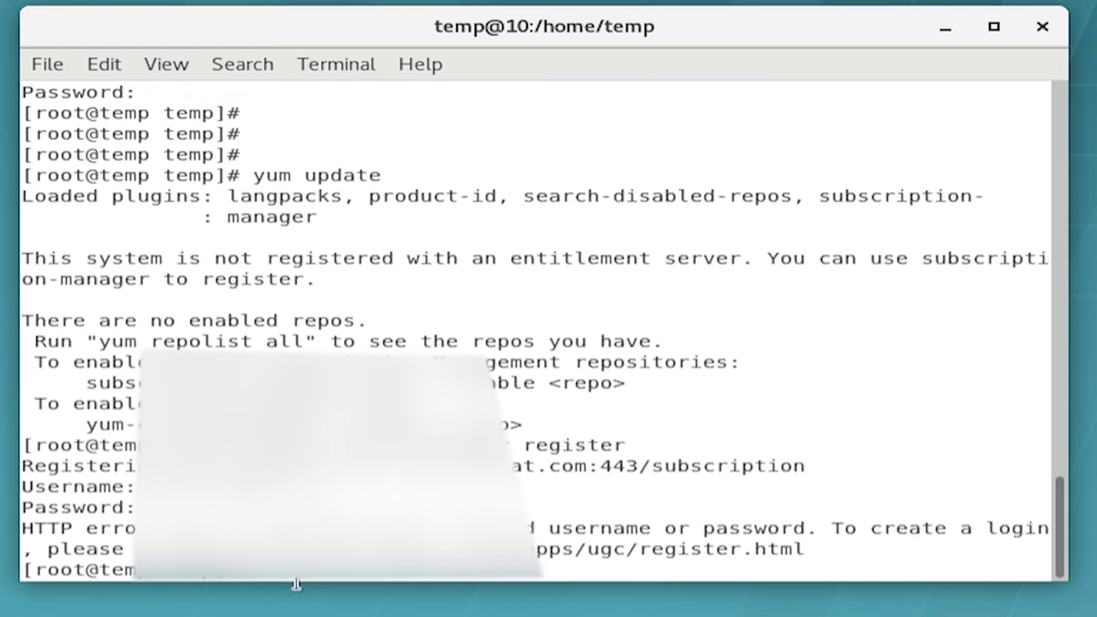
Step: Retry the register command with a different username and the password, again getting 401
{"action": "key", "text": "Up"}
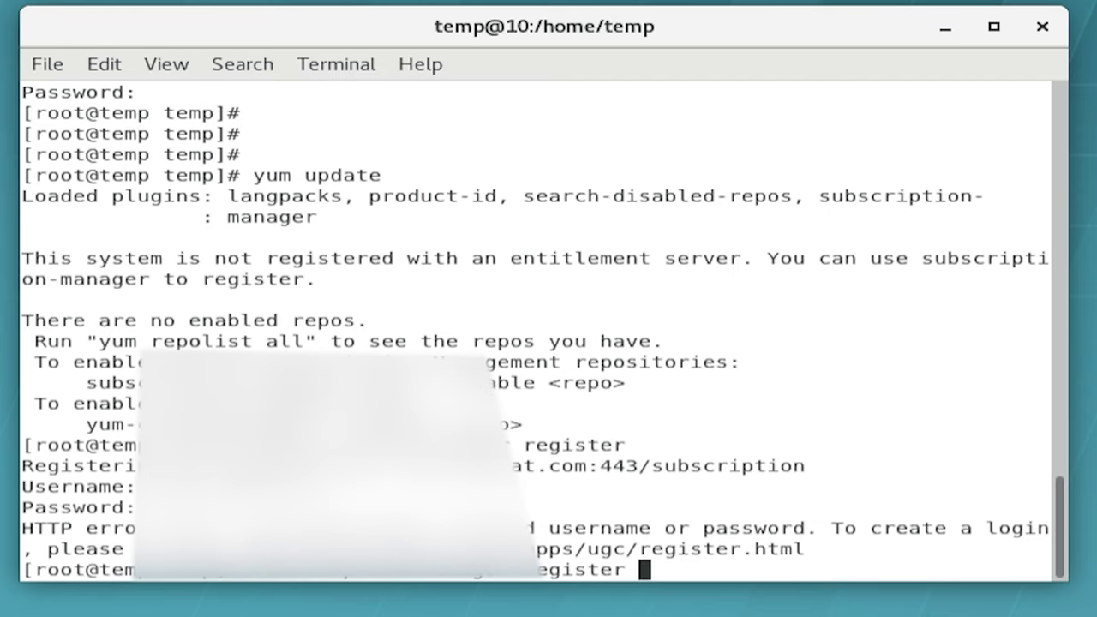
{"action": "key", "text": "Return"}
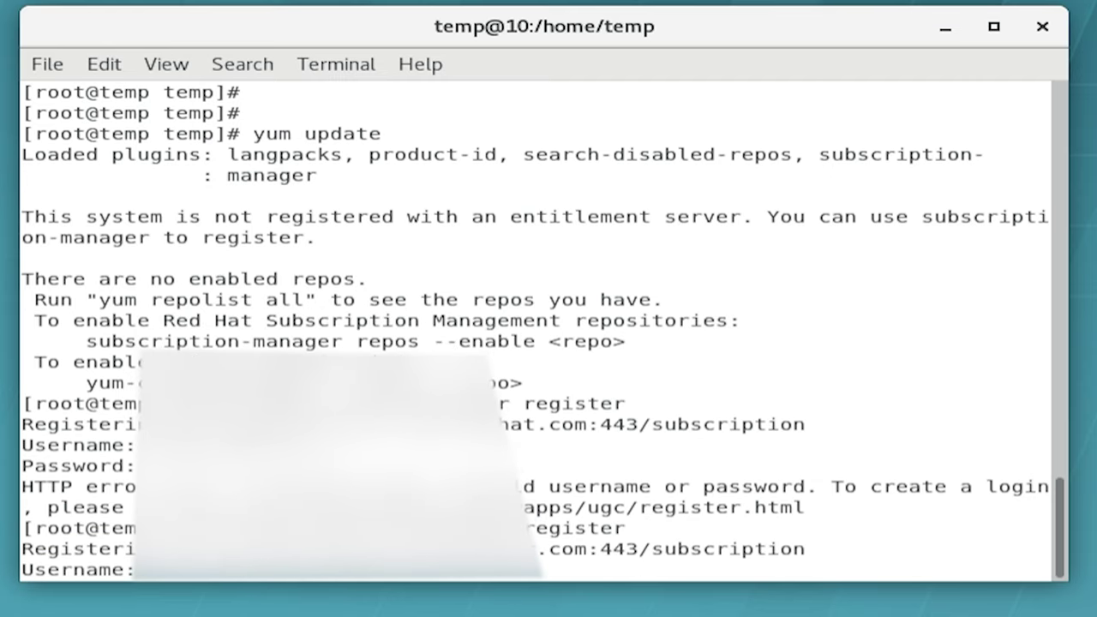
{"action": "type", "text": "username"}
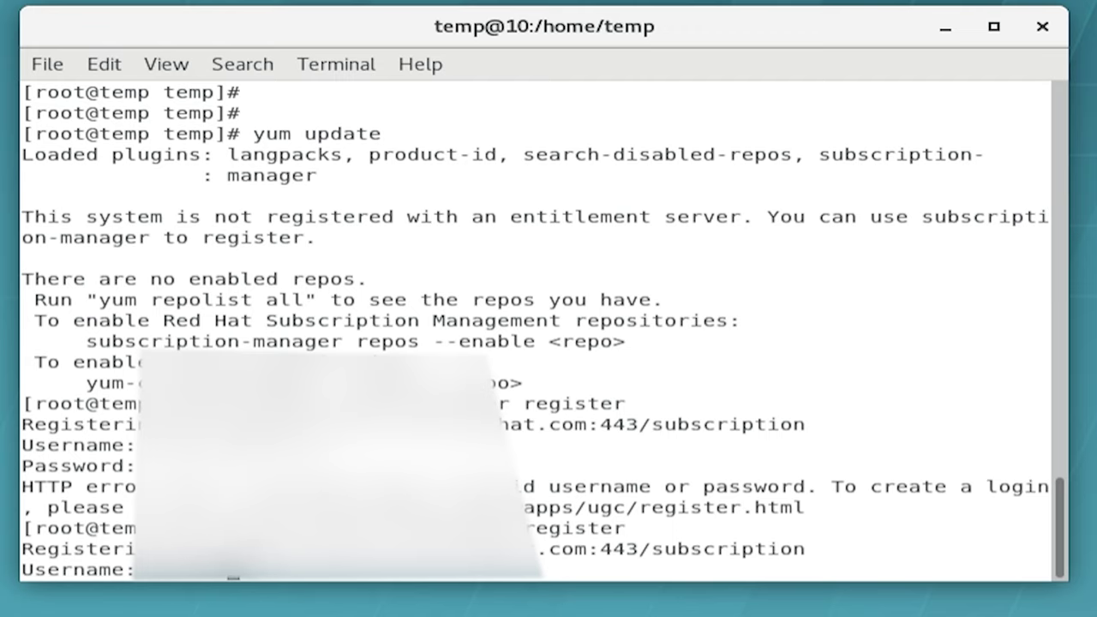
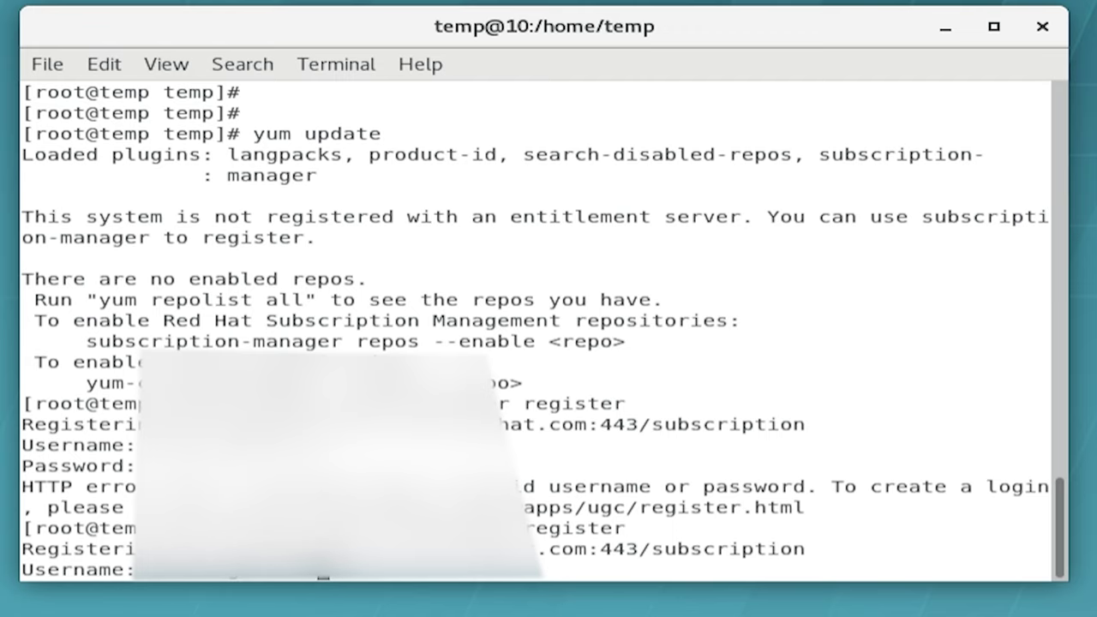
{"action": "key", "text": "Return"}
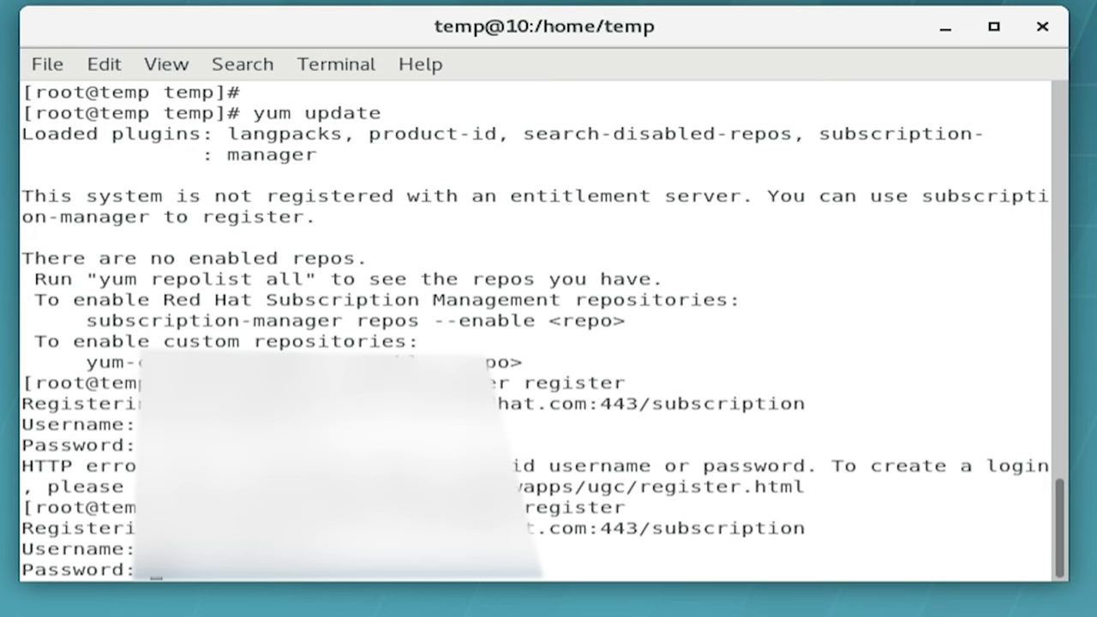
{"action": "key", "text": "Return"}
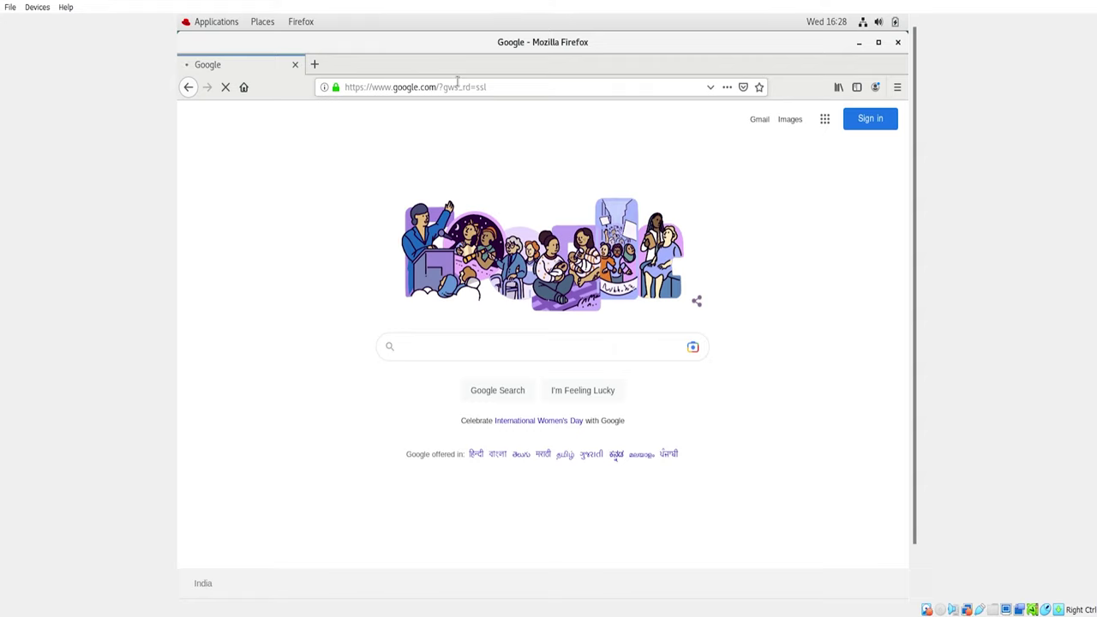
Step: Search Google for 'acess.redhat' and choose the access.redhat.com suggestion
{"action": "type", "text": "aces"}
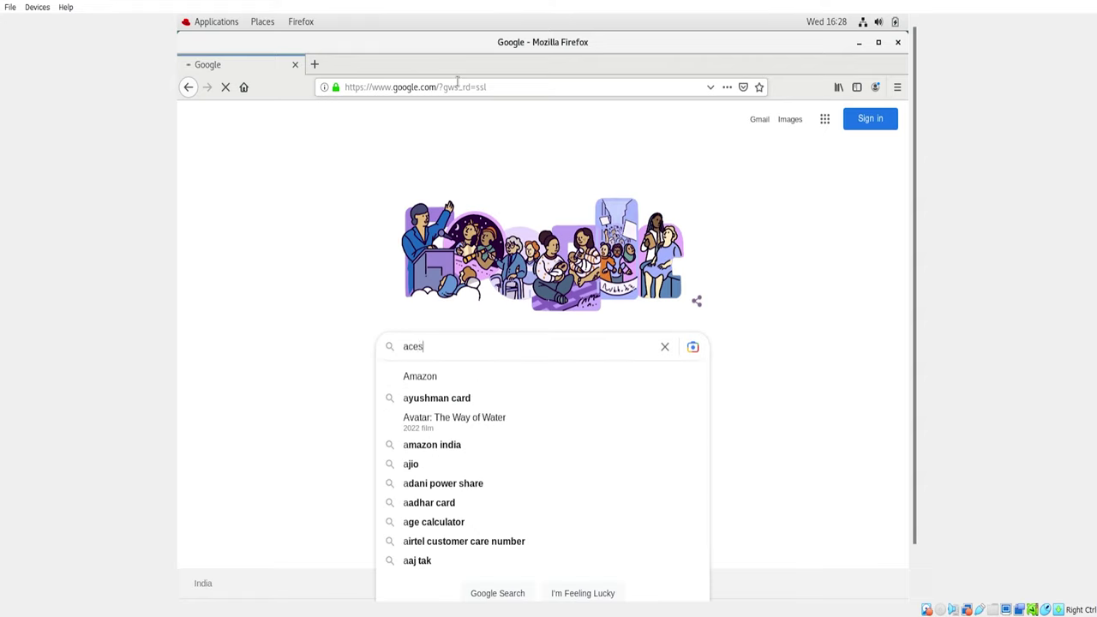
{"action": "type", "text": "s."}
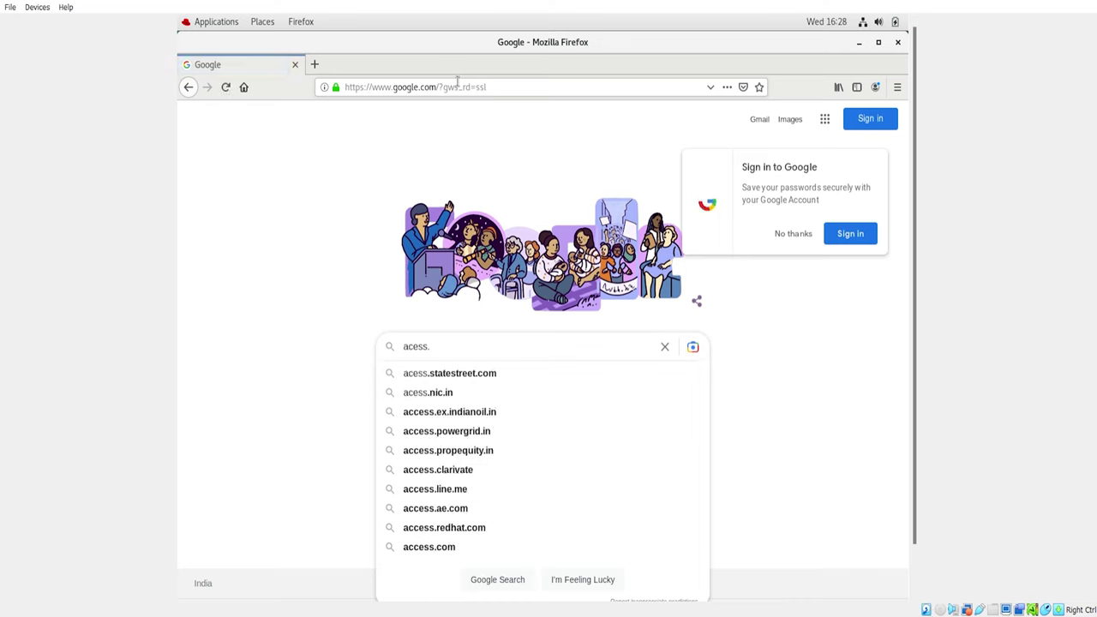
{"action": "type", "text": "redhat"}
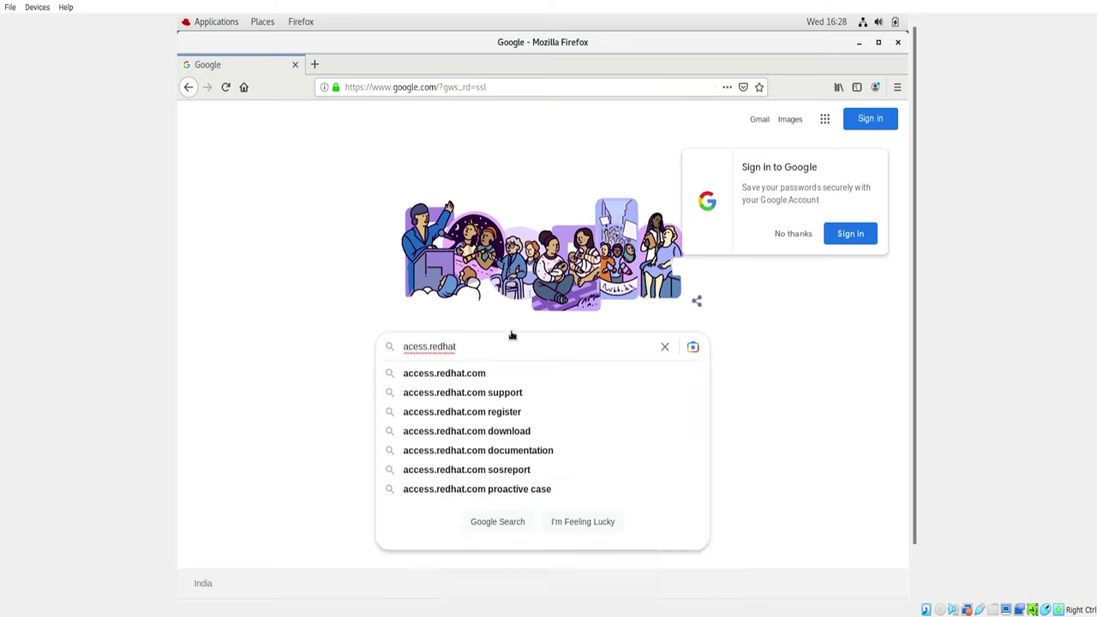
{"action": "left_click", "coordinate": [467, 377]}
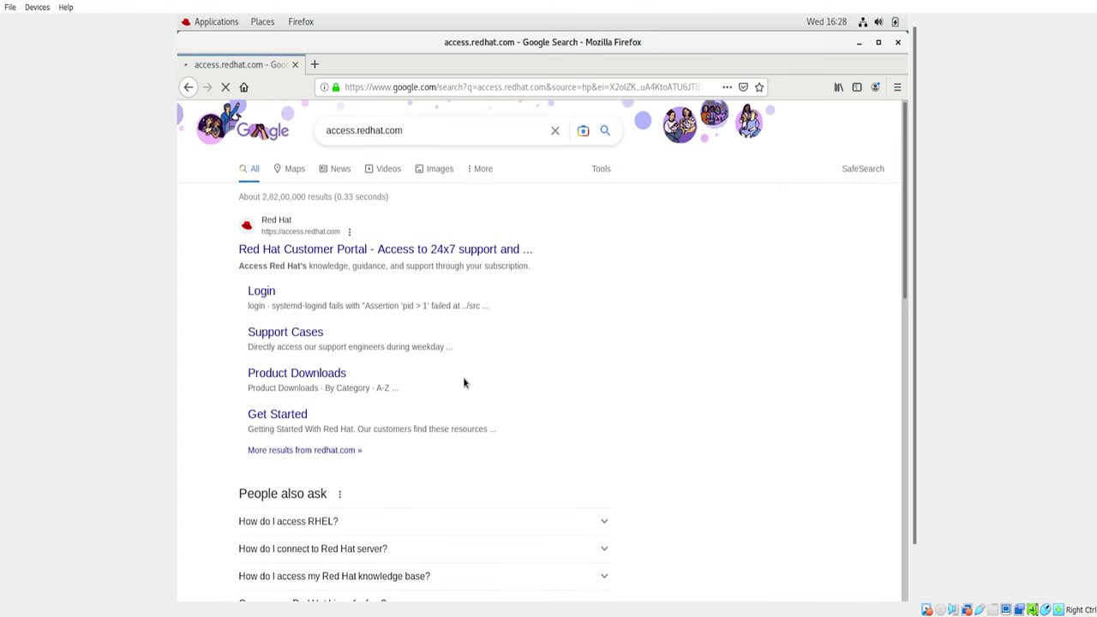
Step: Open the Red Hat Customer Portal result, browse the page, and go to its Log in page
{"action": "left_click", "coordinate": [369, 249]}
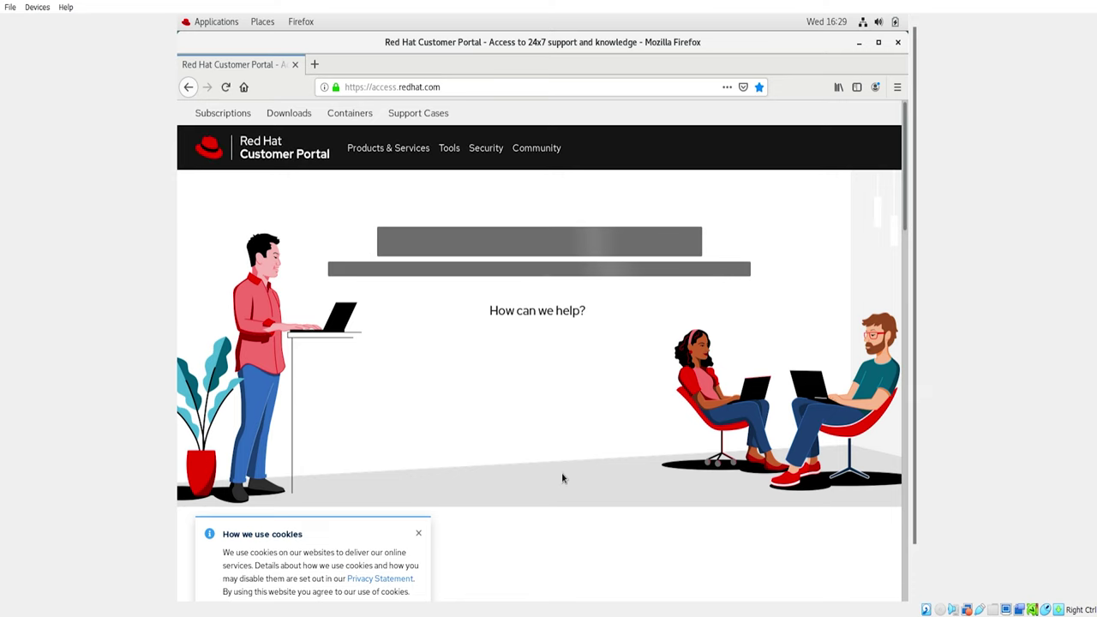
{"action": "scroll", "coordinate": [737, 553], "scroll_direction": "down", "scroll_amount": 4}
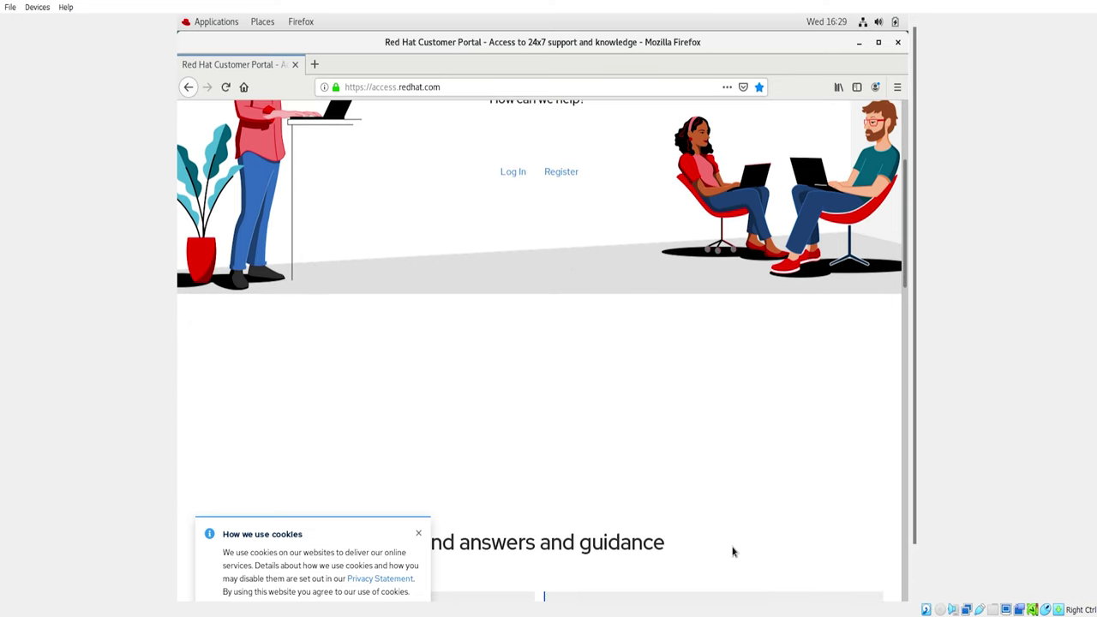
{"action": "scroll", "coordinate": [733, 552], "scroll_direction": "down", "scroll_amount": 7}
{"action": "scroll", "coordinate": [733, 551], "scroll_direction": "down", "scroll_amount": 10}
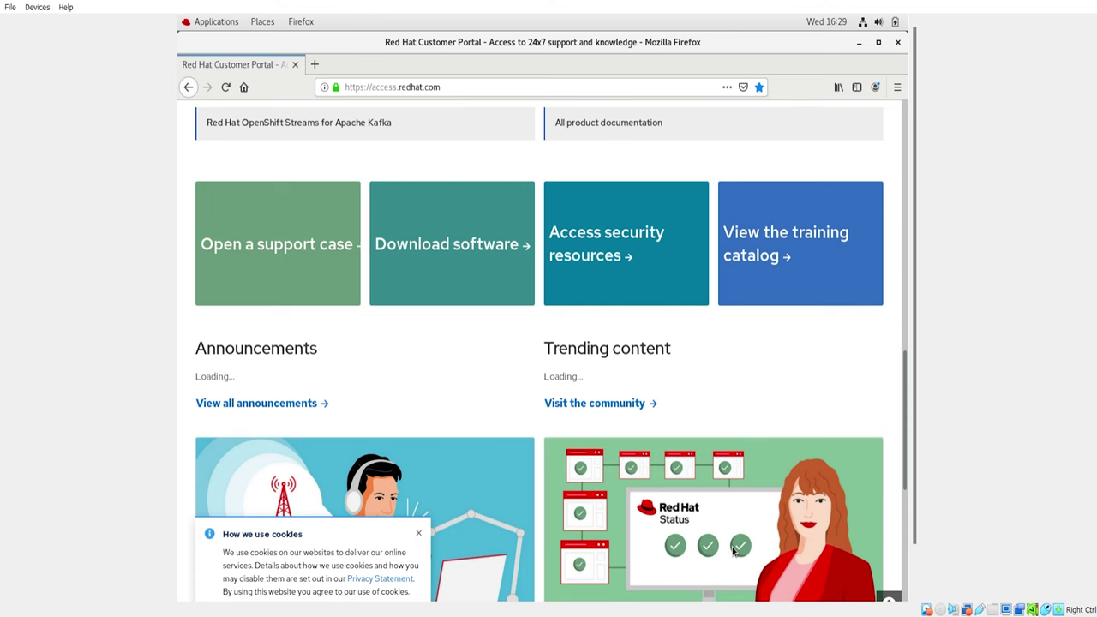
{"action": "scroll", "coordinate": [732, 546], "scroll_direction": "down", "scroll_amount": 6}
{"action": "scroll", "coordinate": [733, 552], "scroll_direction": "up", "scroll_amount": 9}
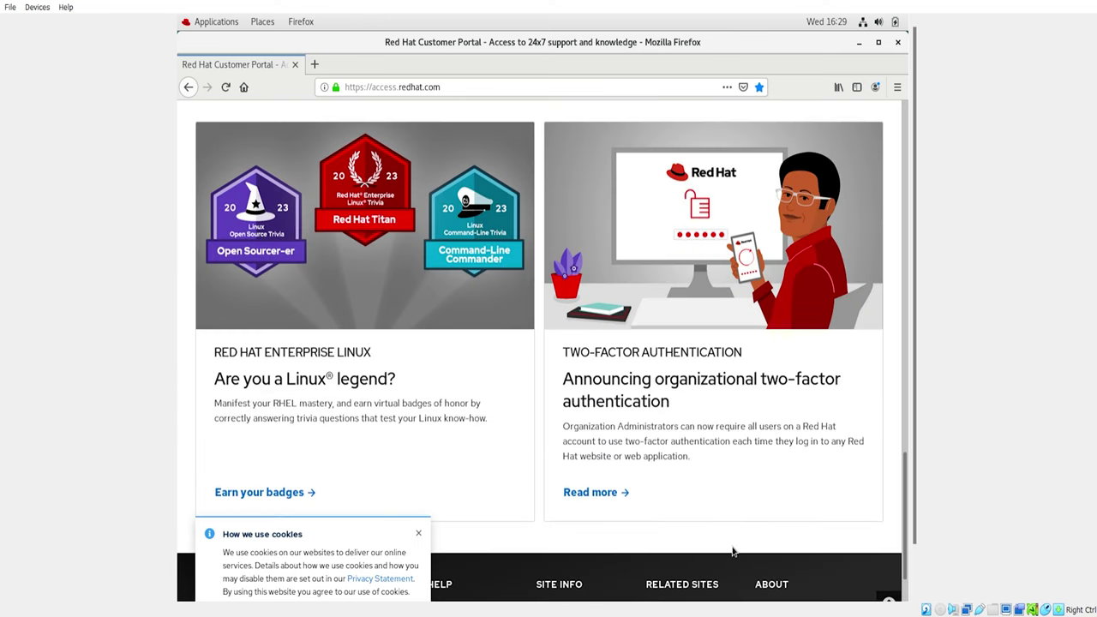
{"action": "scroll", "coordinate": [733, 552], "scroll_direction": "up", "scroll_amount": 12}
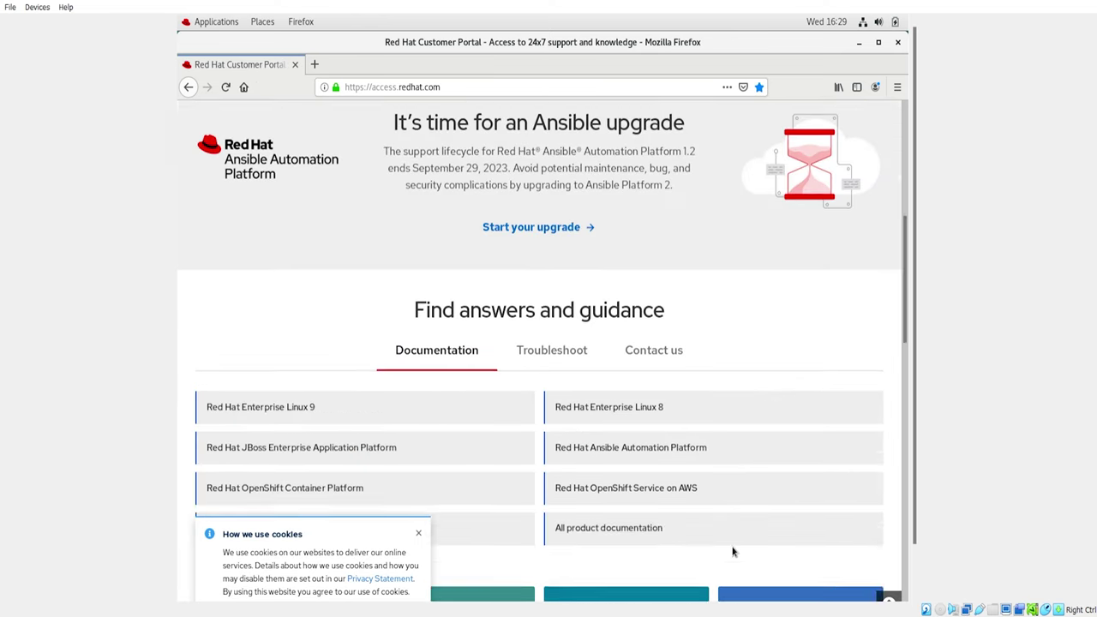
{"action": "scroll", "coordinate": [733, 551], "scroll_direction": "up", "scroll_amount": 2}
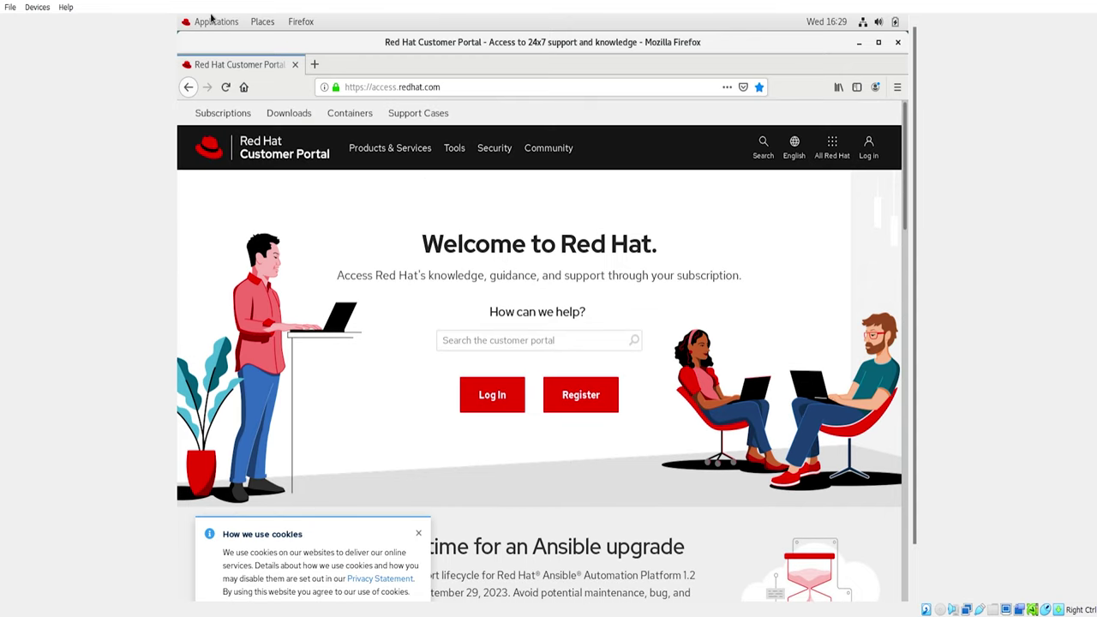
{"action": "left_click", "coordinate": [866, 155]}
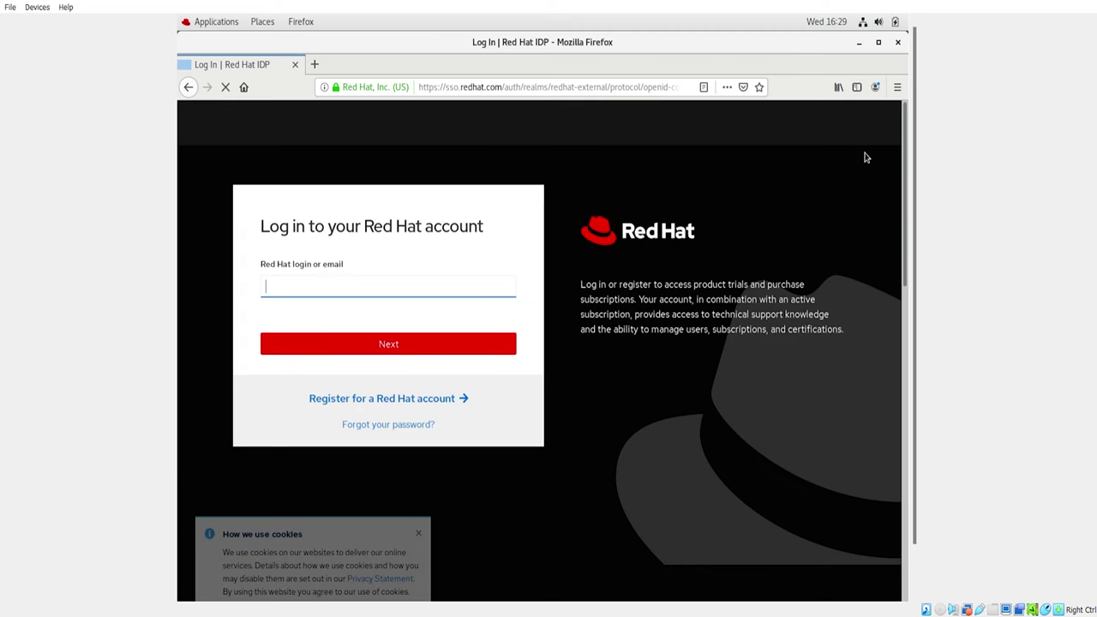
Step: Log in with the Red Hat account login and corrected password, declining to save the login
{"action": "type", "text": "redhat"}
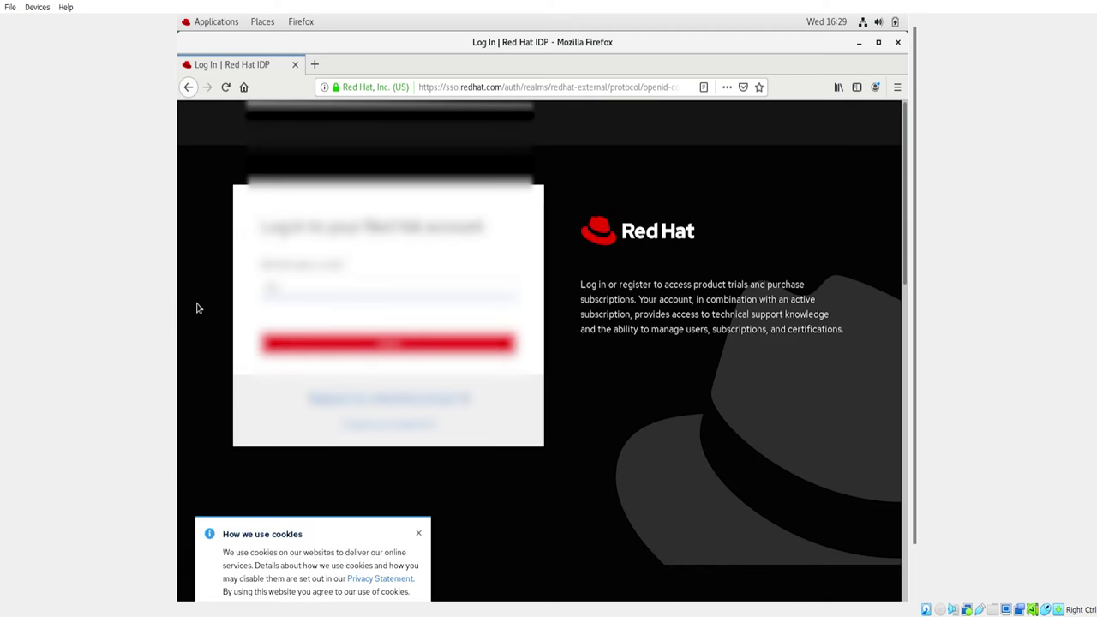
{"action": "type", "text": "1"}
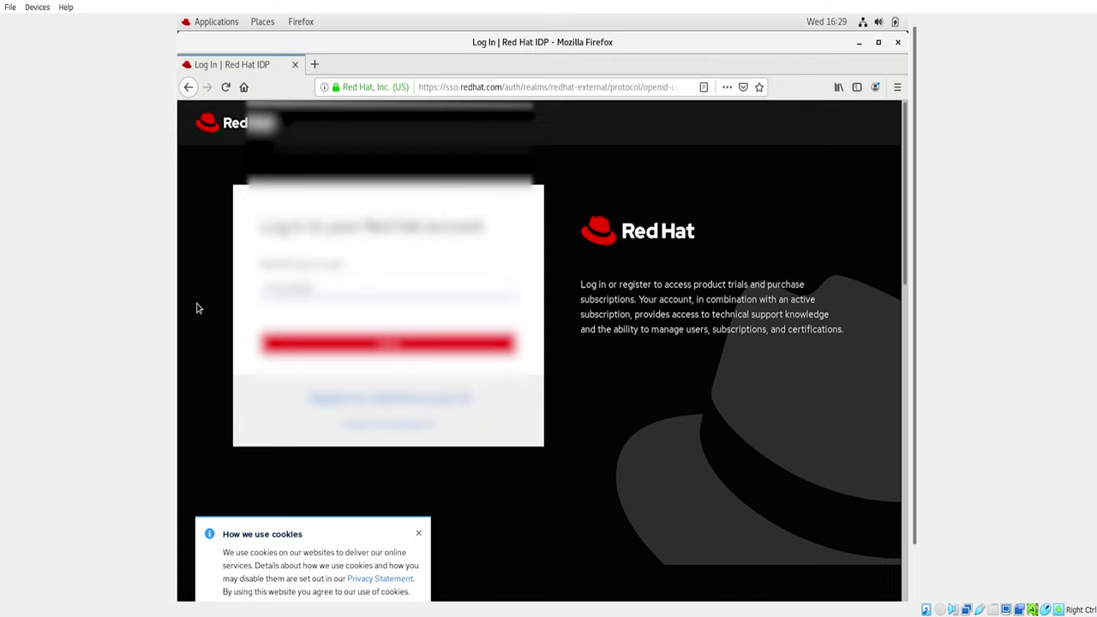
{"action": "key", "text": "Return"}
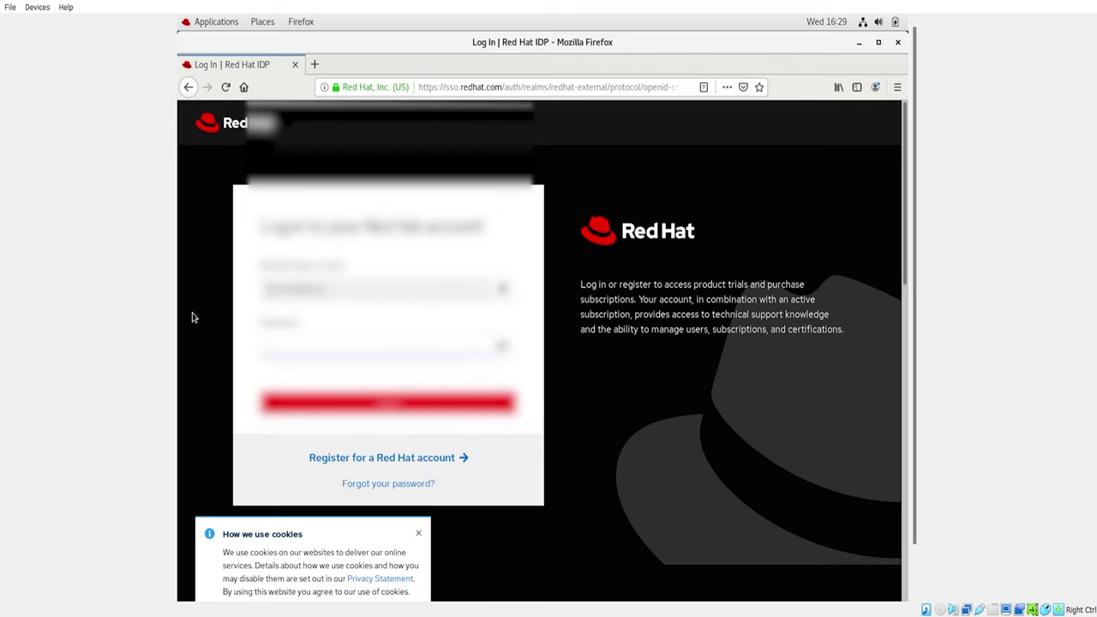
{"action": "type", "text": "***"}
{"action": "key", "text": "Return"}
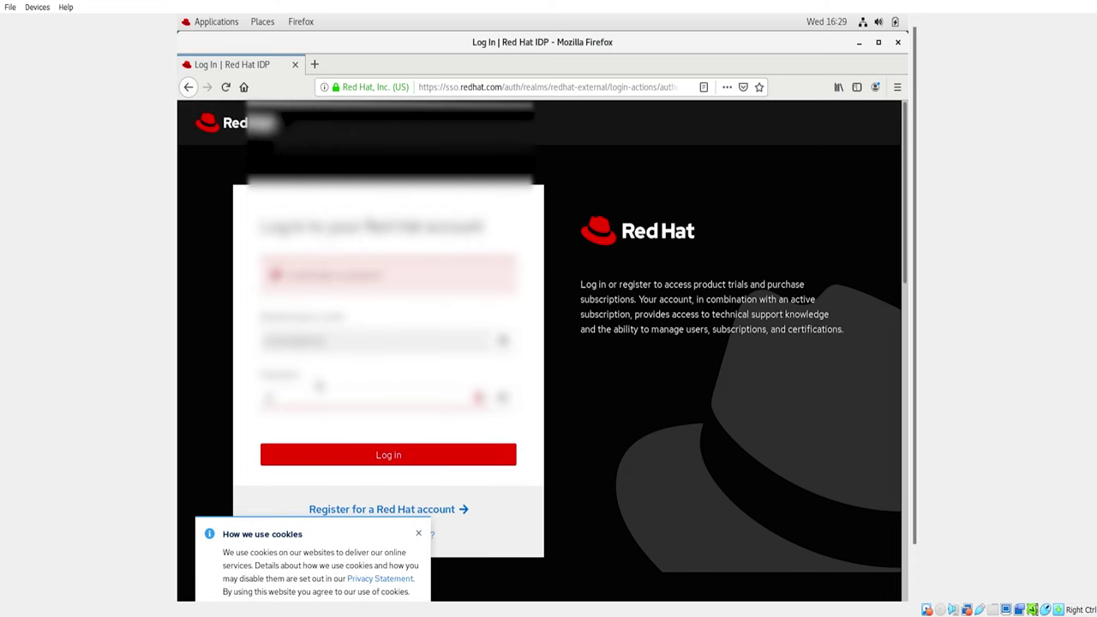
{"action": "type", "text": "••••••"}
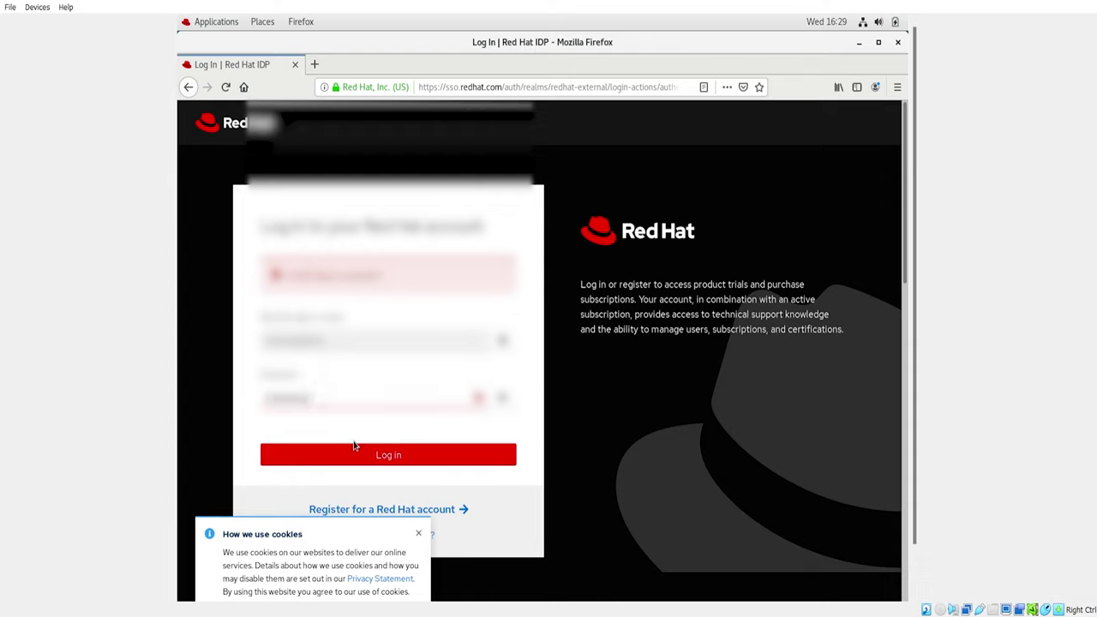
{"action": "left_click", "coordinate": [348, 456]}
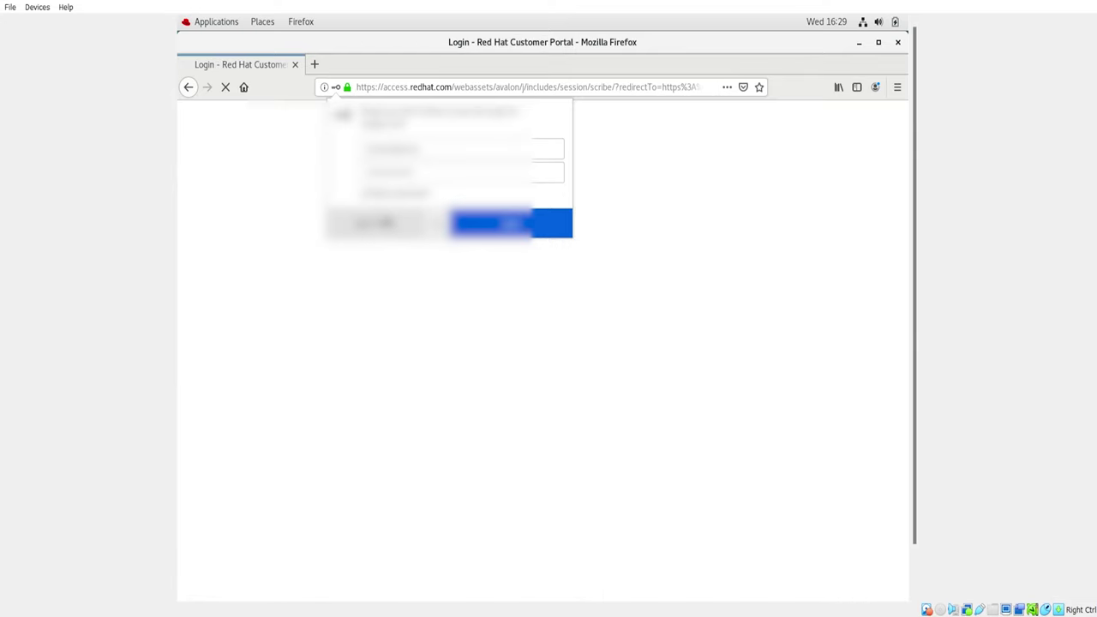
{"action": "left_click", "coordinate": [384, 222]}
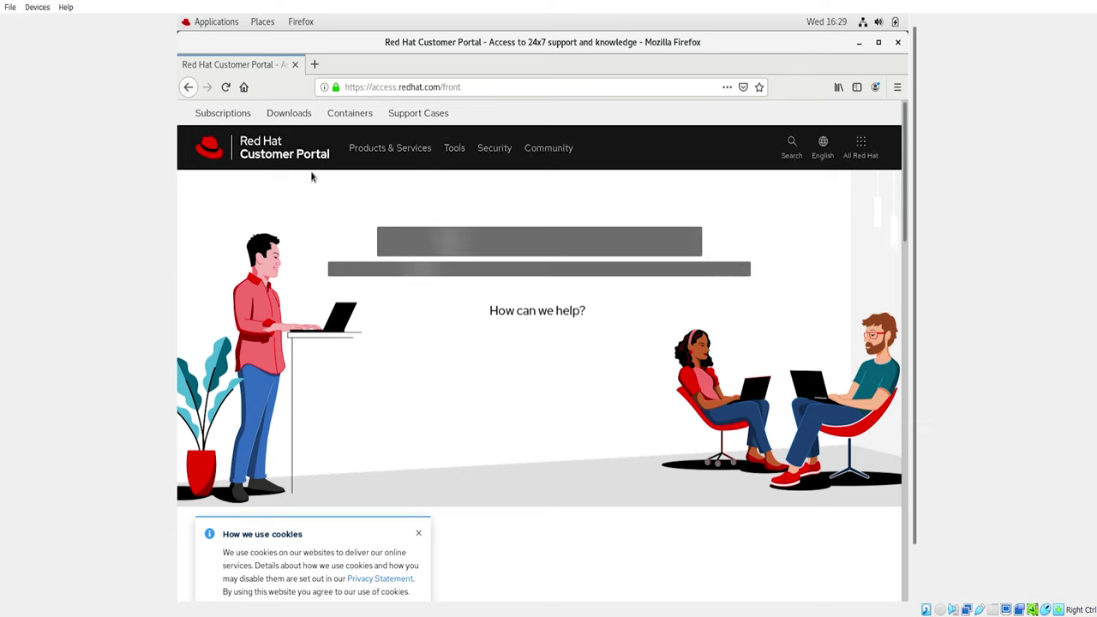
Step: View the Subscriptions overview showing 2 active subscriptions, dismiss the cookie notice, and open Account details
{"action": "left_click", "coordinate": [218, 116]}
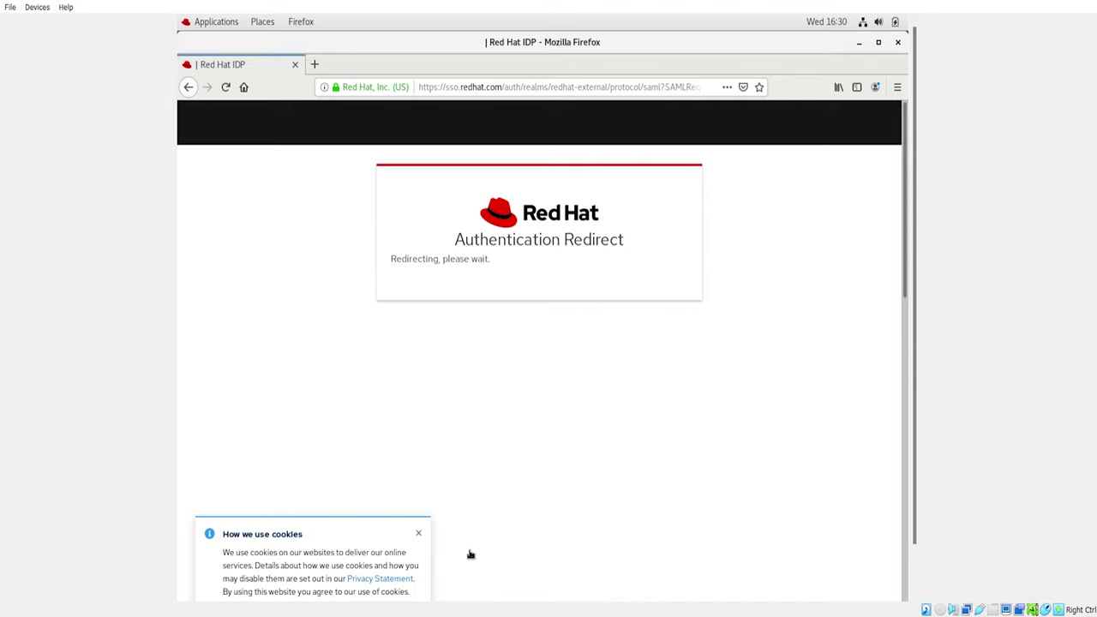
{"action": "left_click", "coordinate": [418, 536]}
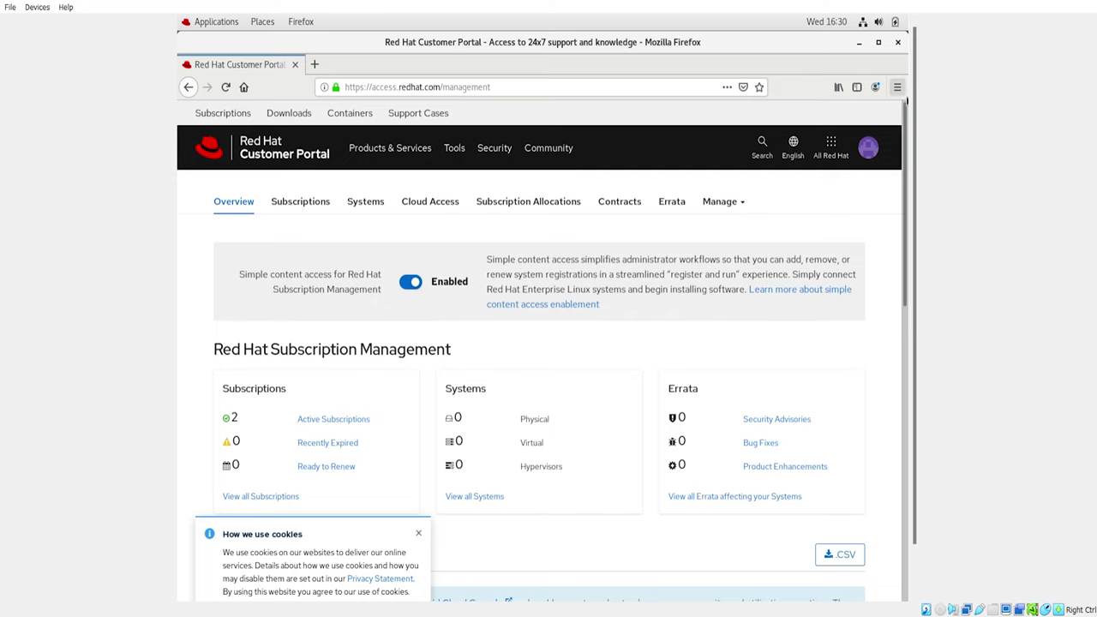
{"action": "left_click", "coordinate": [873, 143]}
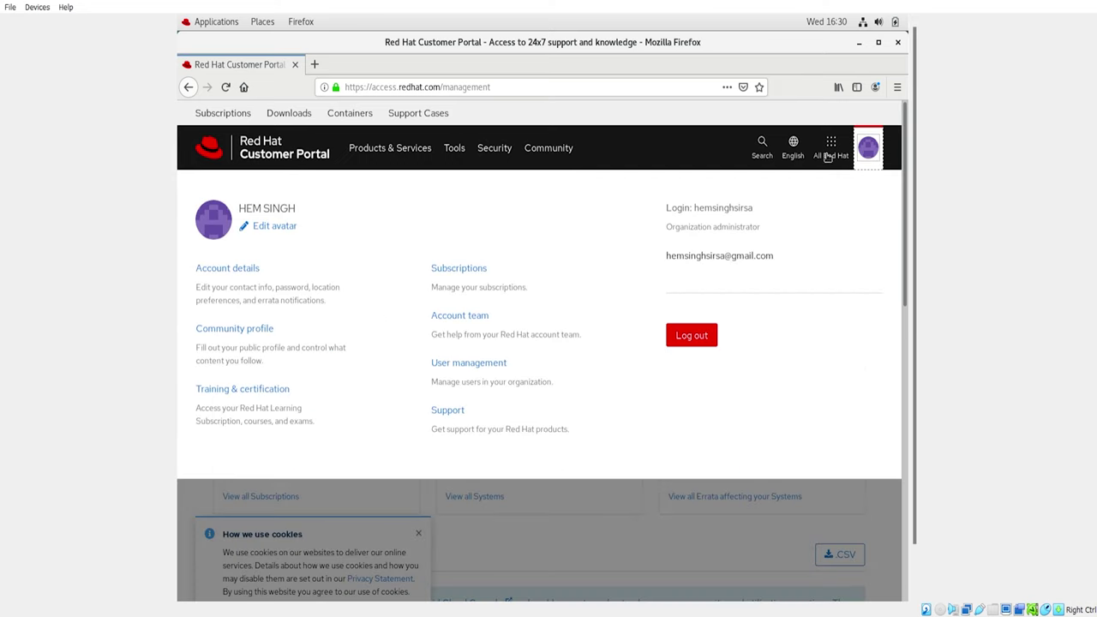
{"action": "left_click", "coordinate": [231, 274]}
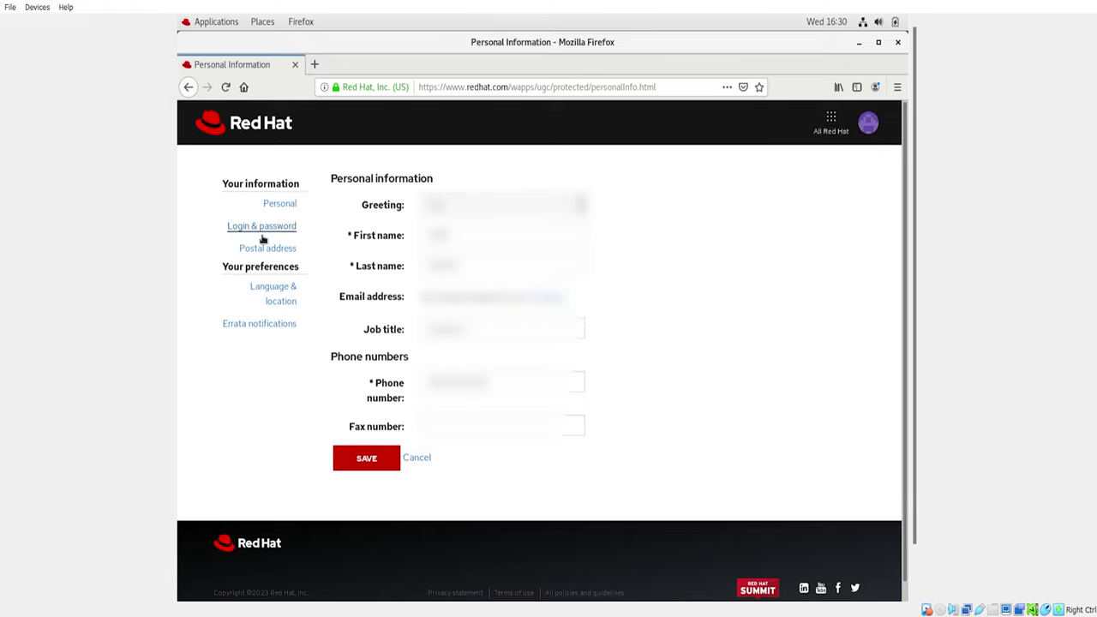
Step: Open the Login & password settings page for changing the account password
{"action": "left_click", "coordinate": [258, 229]}
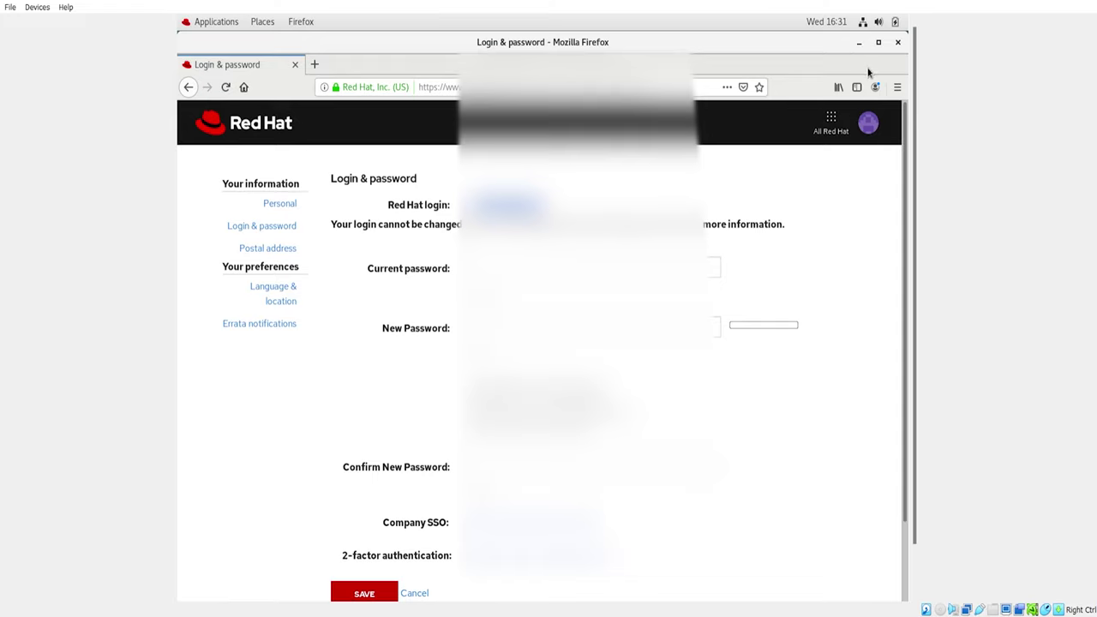
{"action": "key", "text": "ctrl+t"}
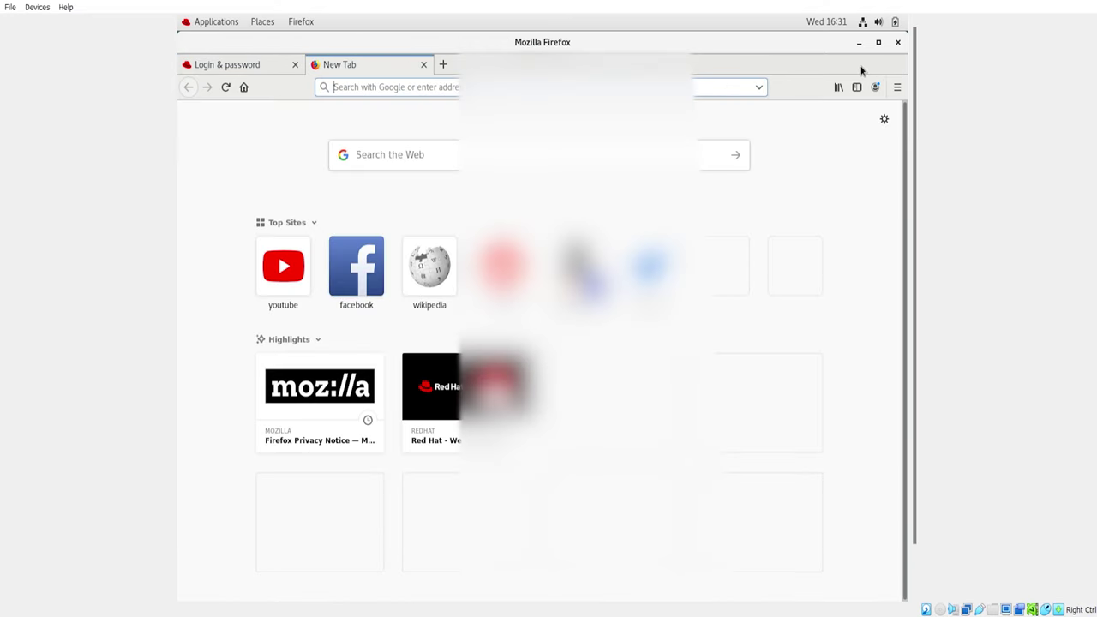
{"action": "left_click", "coordinate": [422, 64]}
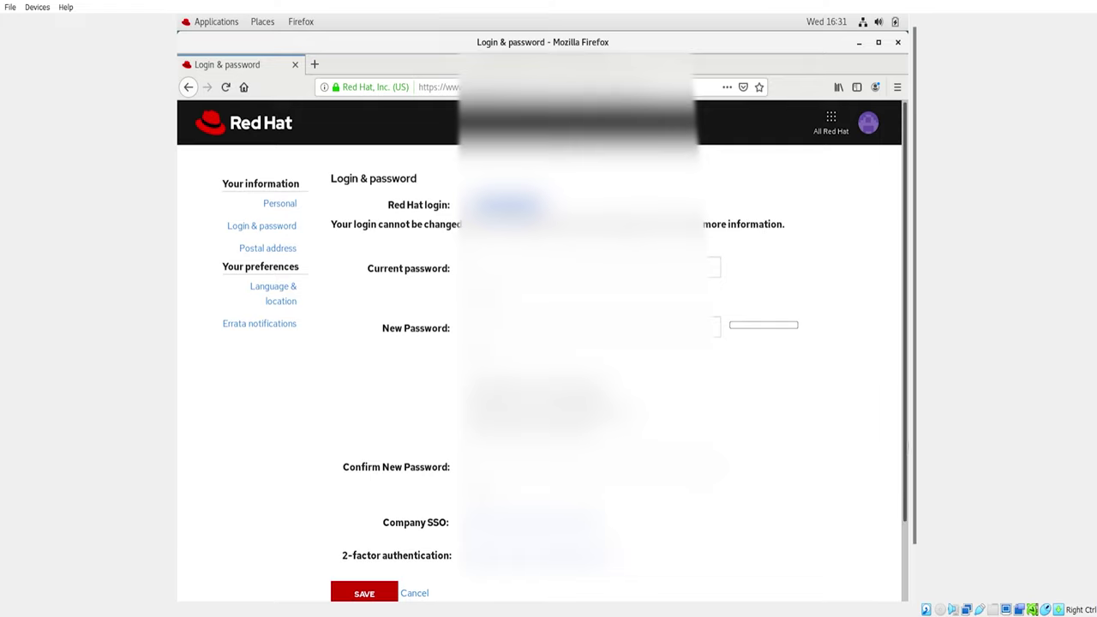
{"action": "scroll", "coordinate": [907, 446], "scroll_direction": "down", "scroll_amount": 2}
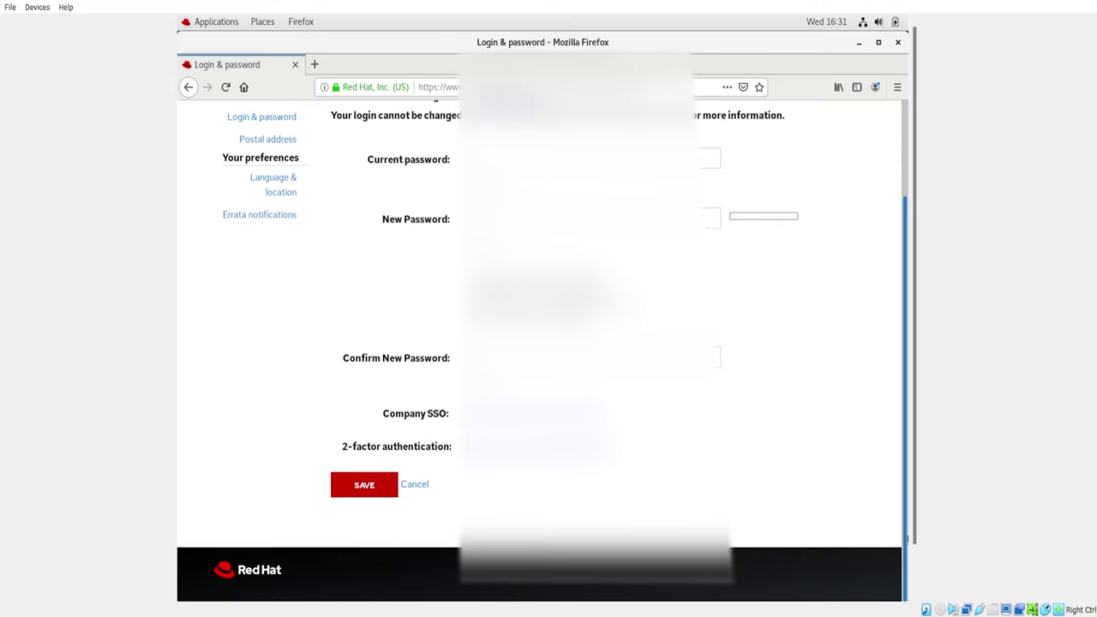
{"action": "scroll", "coordinate": [907, 445], "scroll_direction": "up", "scroll_amount": 2}
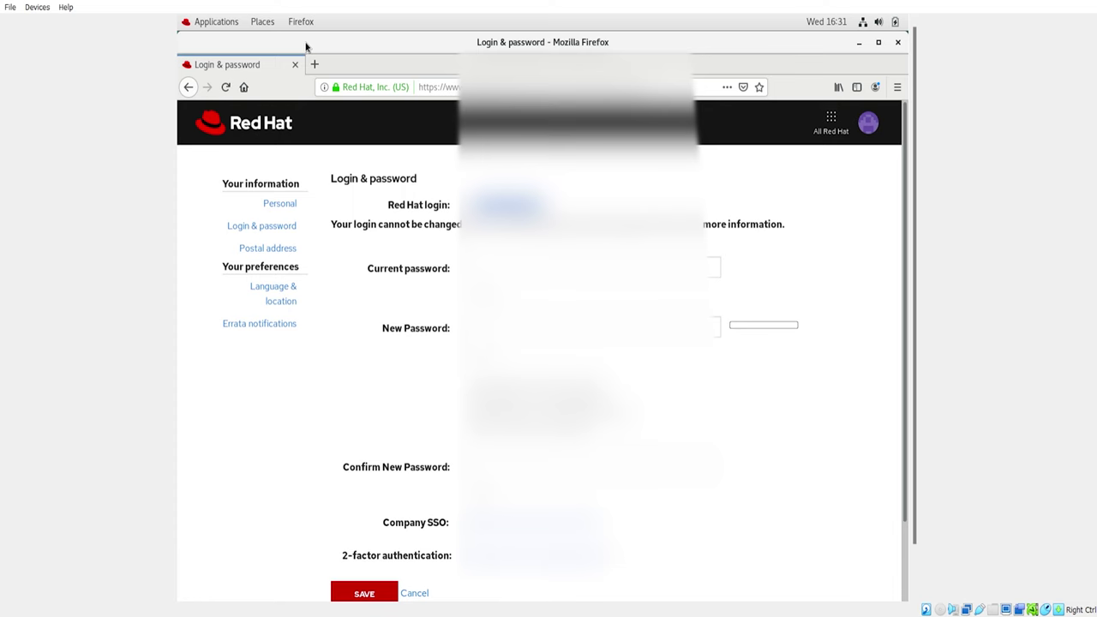
Step: Minimize Firefox to return to the desktop showing the terminal
{"action": "left_click", "coordinate": [858, 43]}
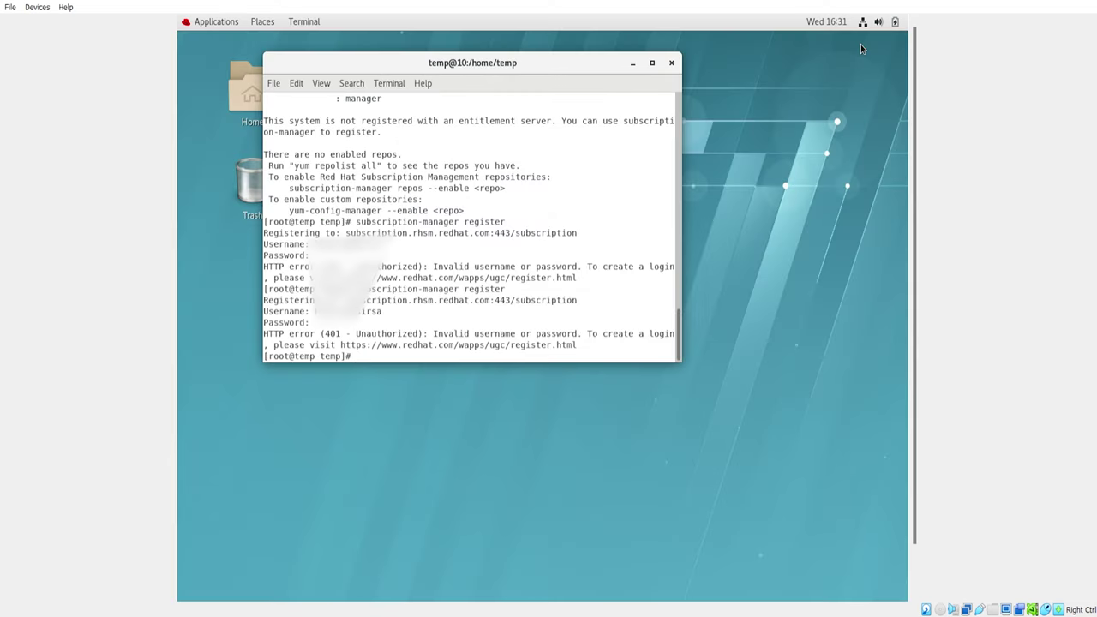
{"action": "right_click", "coordinate": [402, 453]}
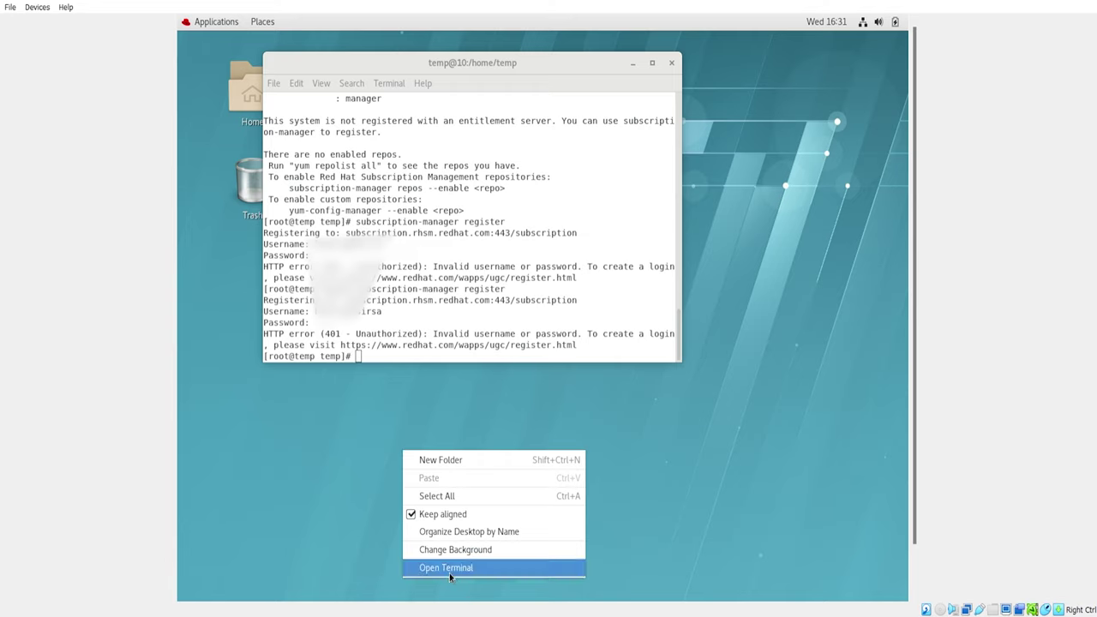
{"action": "left_click", "coordinate": [246, 499]}
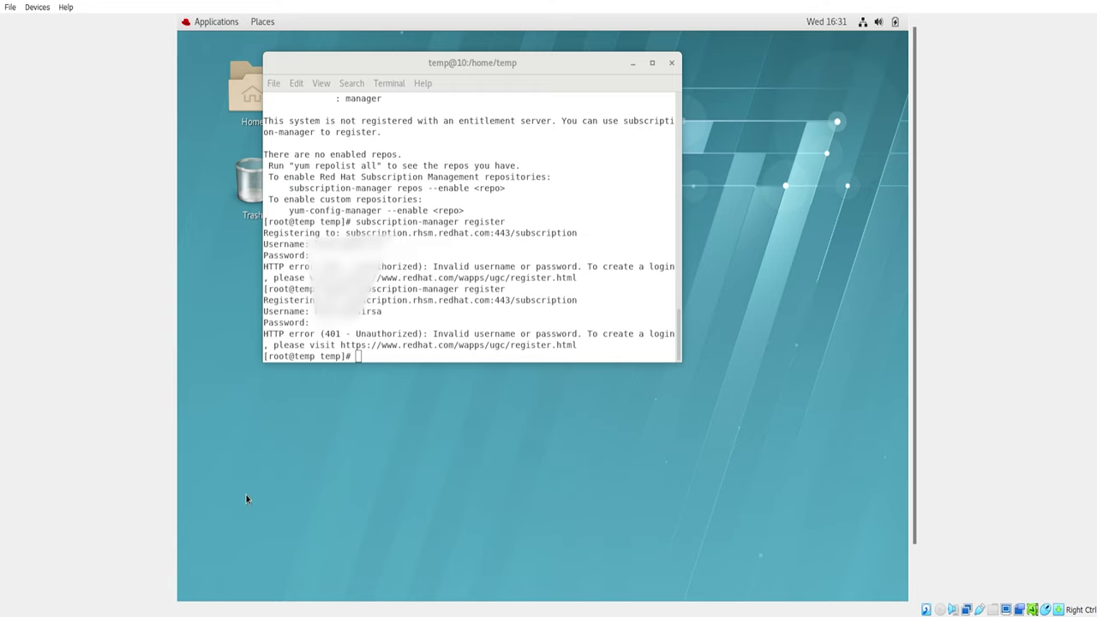
Step: Launch Red Hat Access from Applications, close it, and reopen Applications at System Tools
{"action": "left_click", "coordinate": [215, 21]}
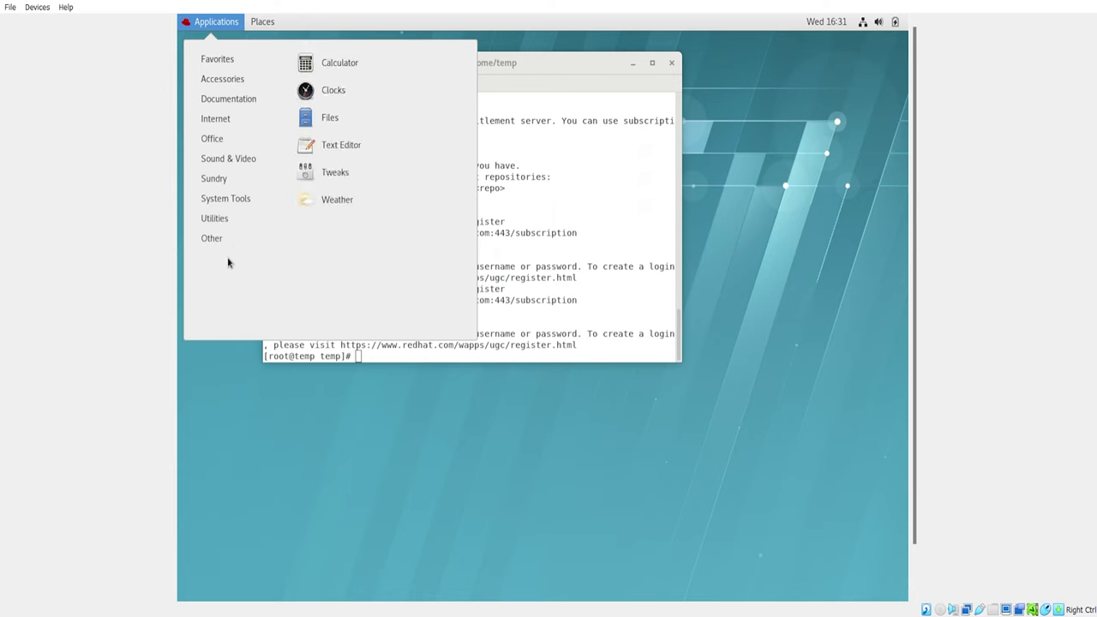
{"action": "mouse_move", "coordinate": [217, 243]}
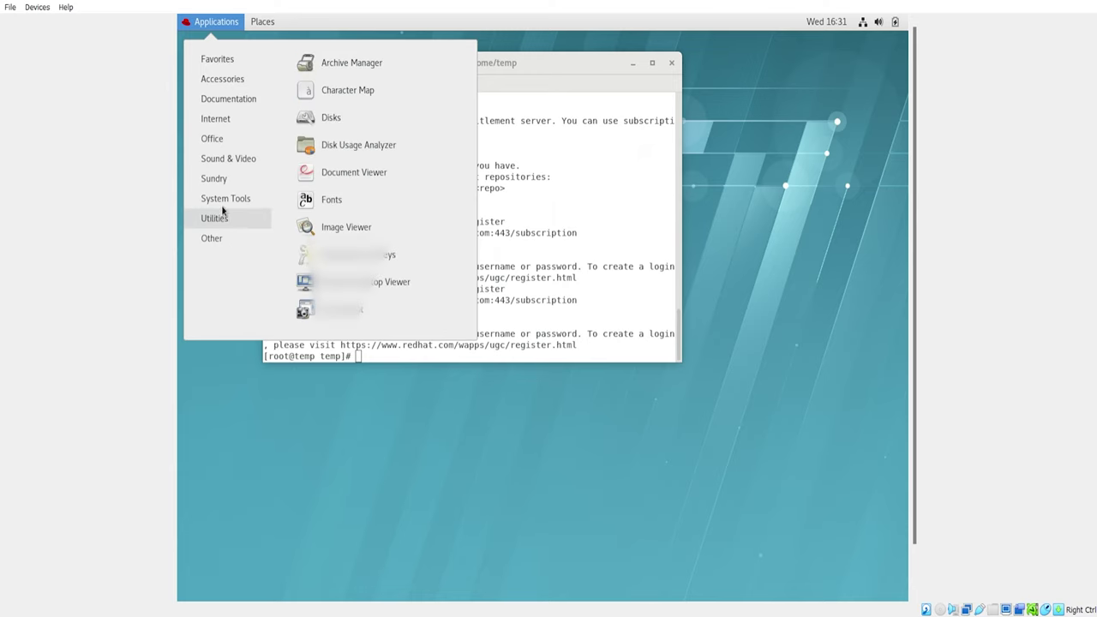
{"action": "mouse_move", "coordinate": [225, 202]}
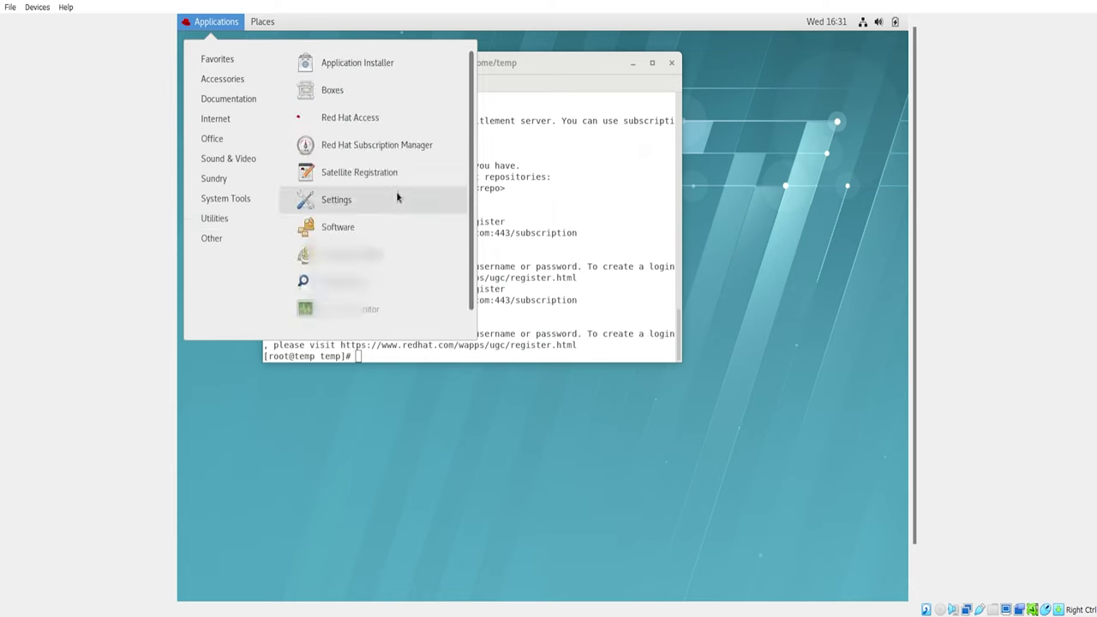
{"action": "scroll", "coordinate": [396, 193], "scroll_direction": "down", "scroll_amount": 1}
{"action": "scroll", "coordinate": [397, 257], "scroll_direction": "up", "scroll_amount": 1}
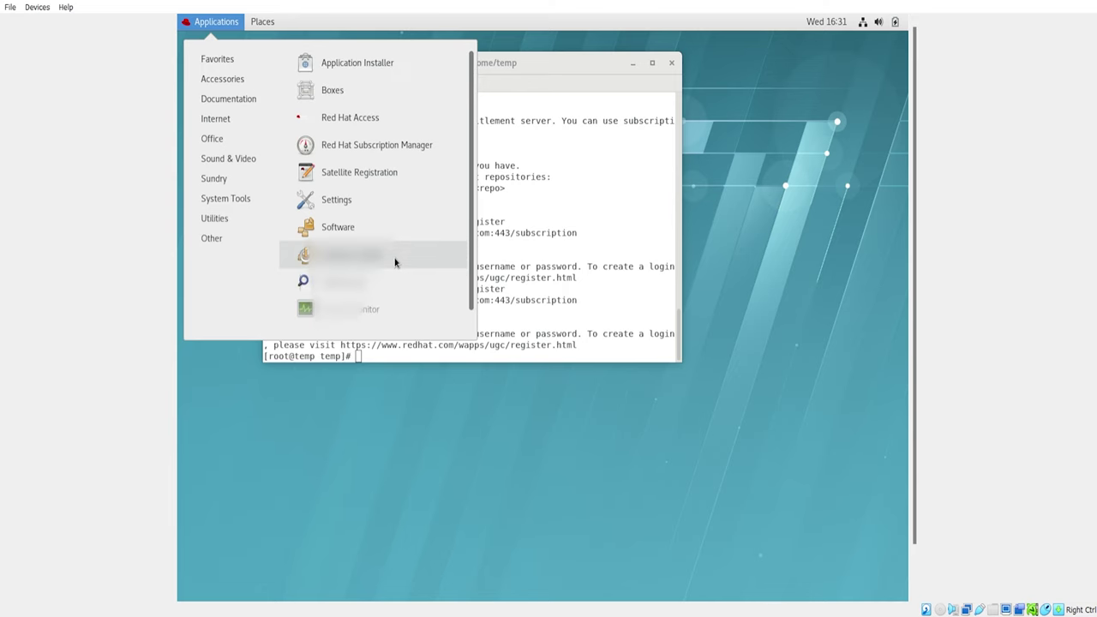
{"action": "left_click", "coordinate": [352, 121]}
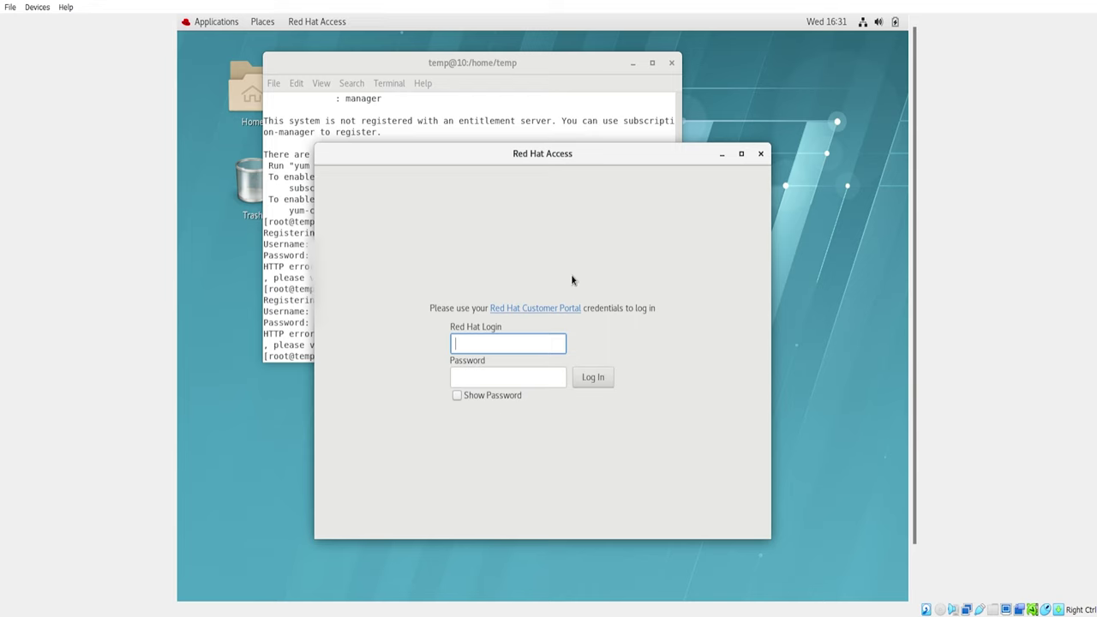
{"action": "left_click", "coordinate": [760, 154]}
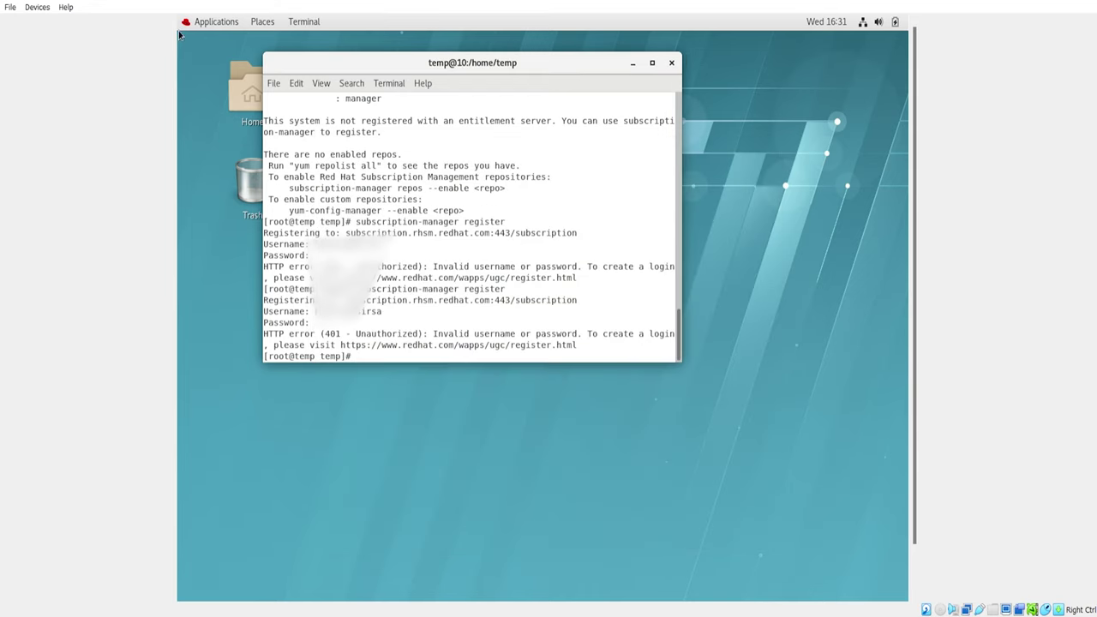
{"action": "left_click", "coordinate": [214, 21]}
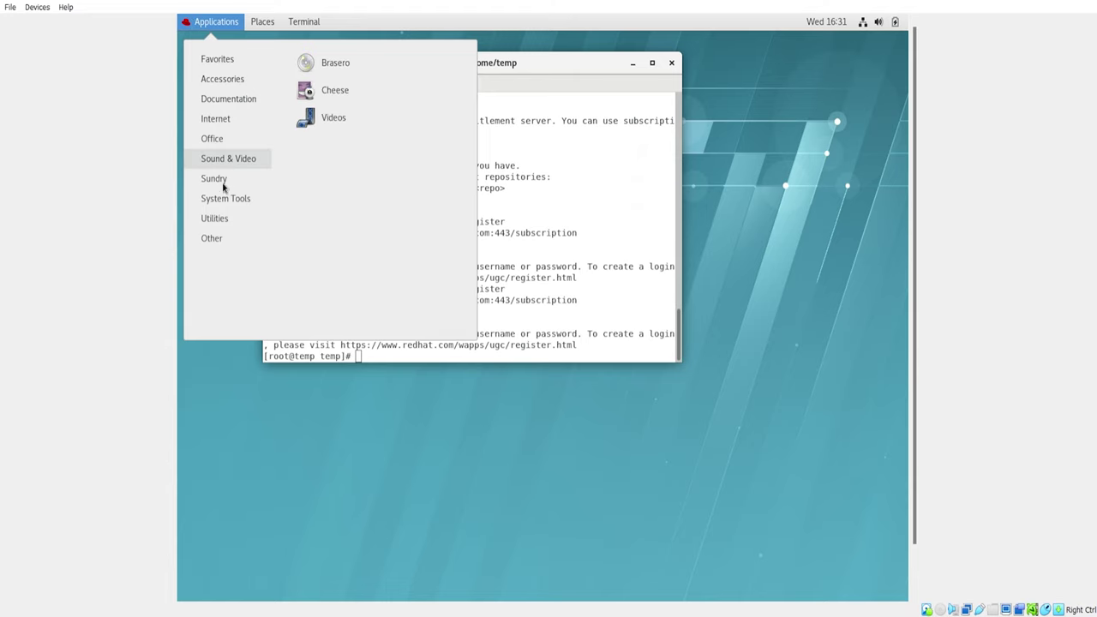
{"action": "mouse_move", "coordinate": [221, 204]}
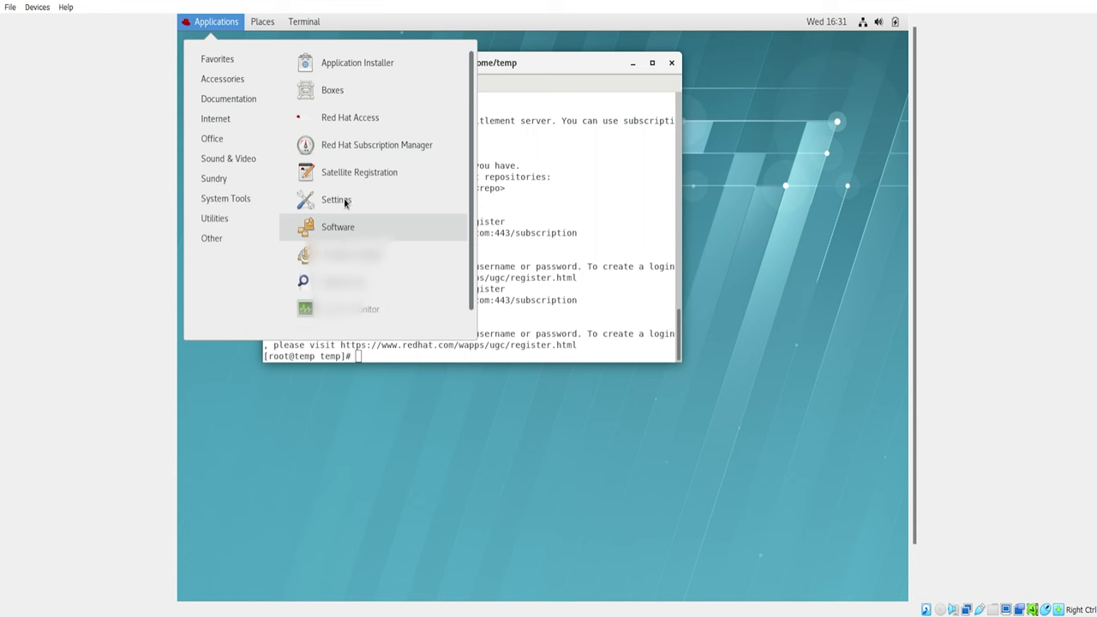
Step: Launch Red Hat Subscription Manager as root and start registering with subscription.rhsm.redhat.com
{"action": "left_click", "coordinate": [363, 141]}
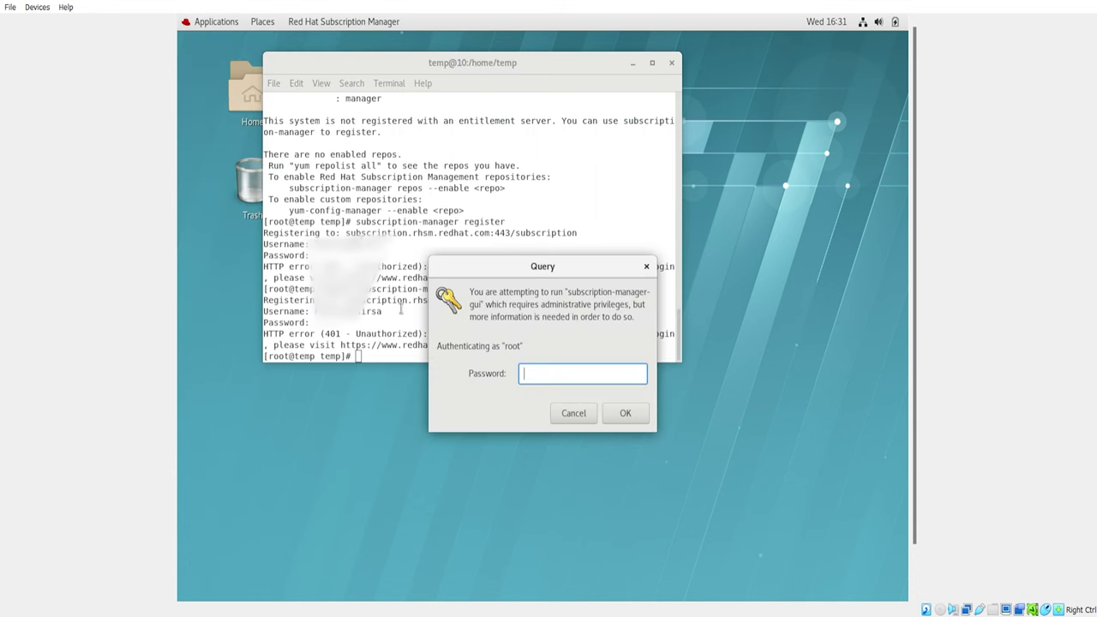
{"action": "type", "text": "•••••••••••••"}
{"action": "key", "text": "Return"}
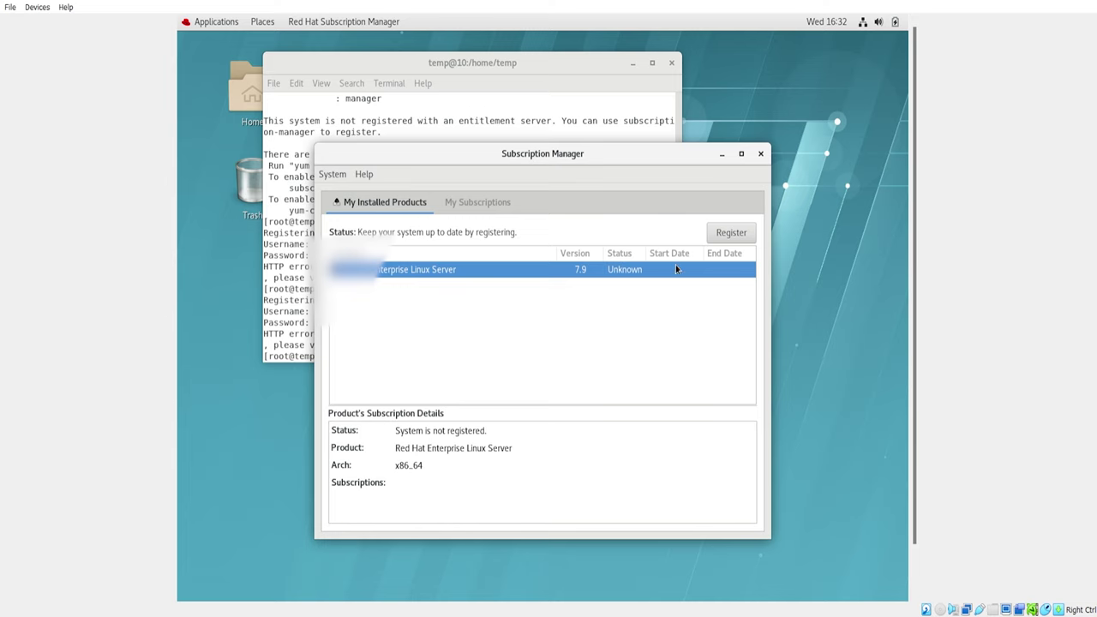
{"action": "left_click", "coordinate": [720, 232]}
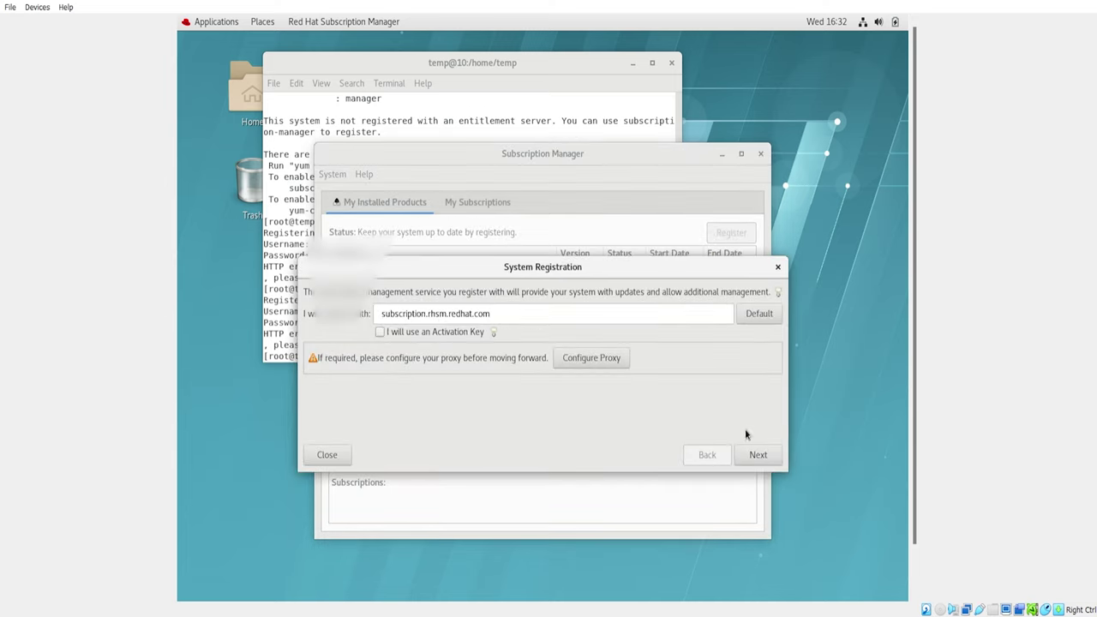
Step: Enter the Red Hat account login and password to register system temp, which fails with an unable-to-register error
{"action": "left_click", "coordinate": [757, 455]}
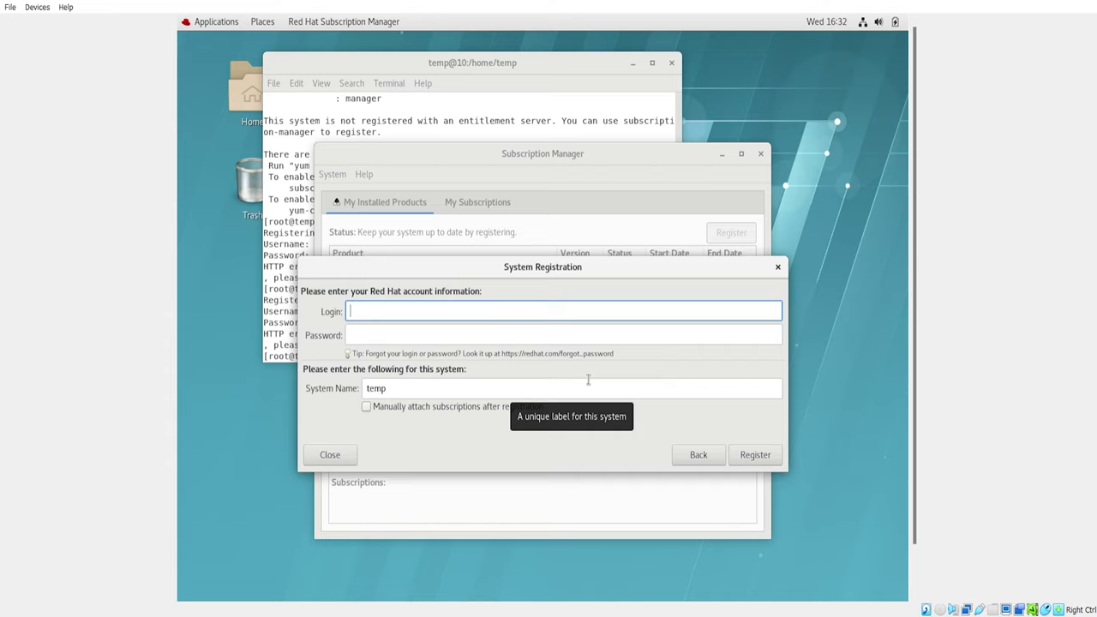
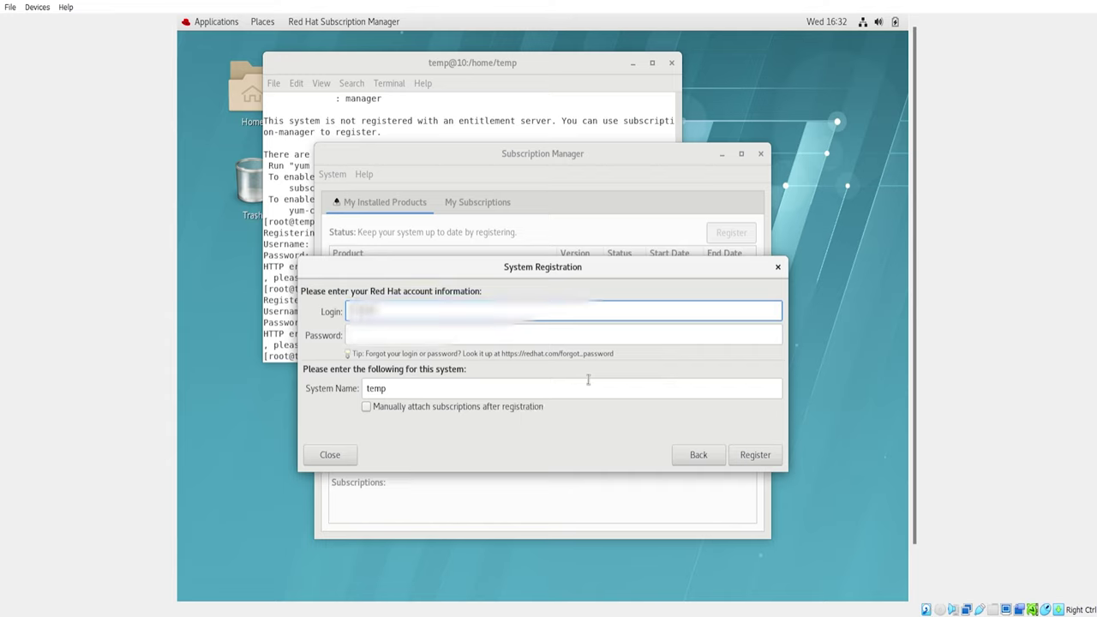
{"action": "key", "text": "Tab"}
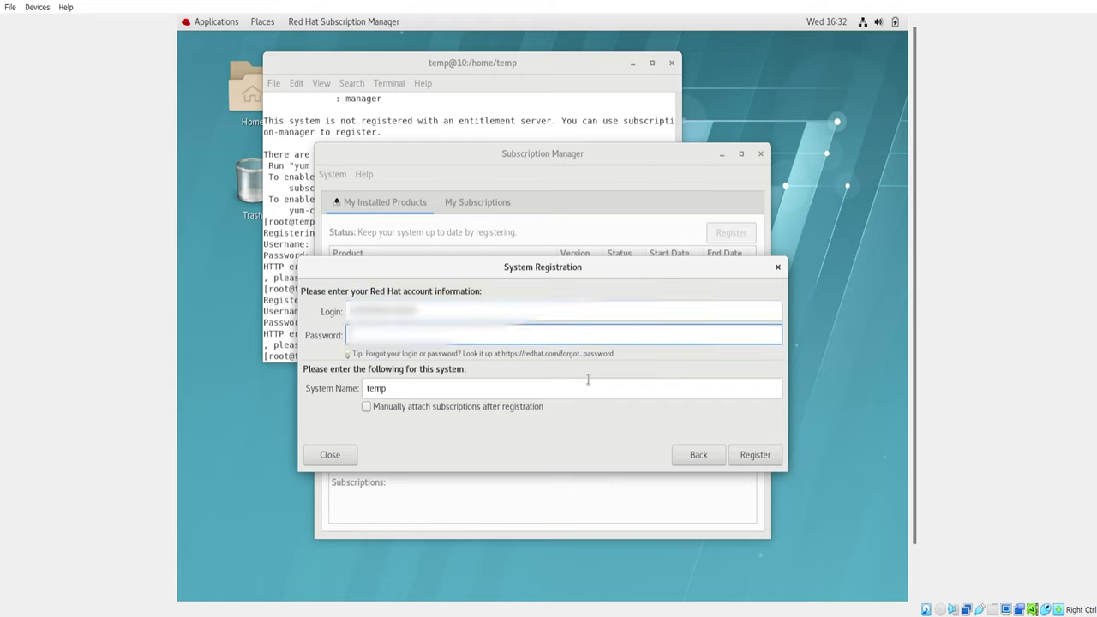
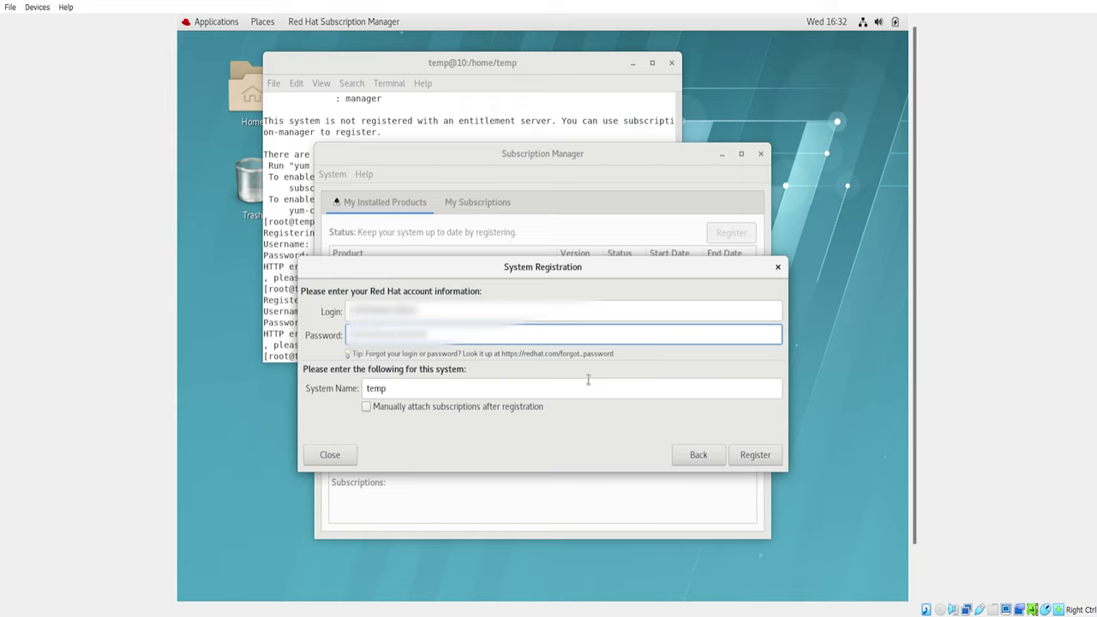
{"action": "left_click", "coordinate": [763, 456]}
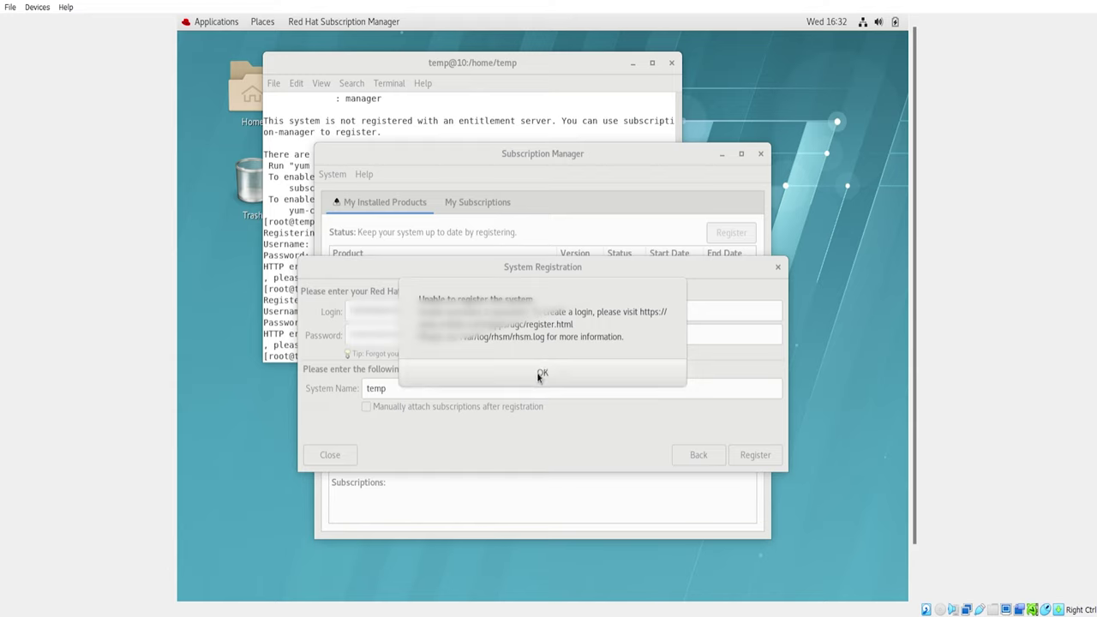
Step: Dismiss the registration error, retype the account password, and register the system again
{"action": "left_click", "coordinate": [538, 375]}
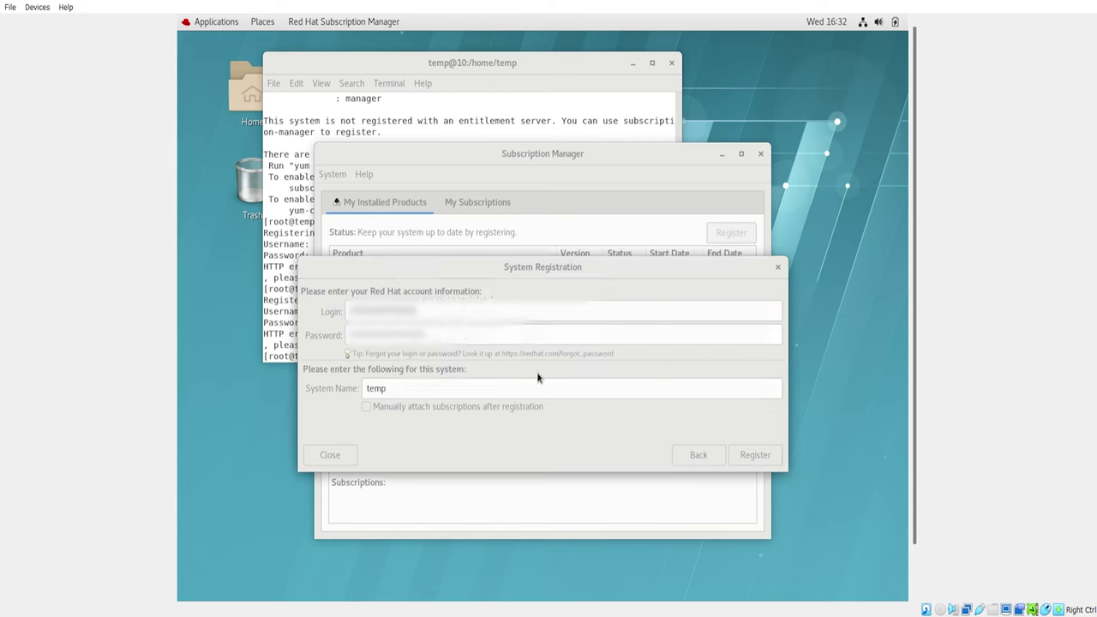
{"action": "double_click", "coordinate": [460, 338]}
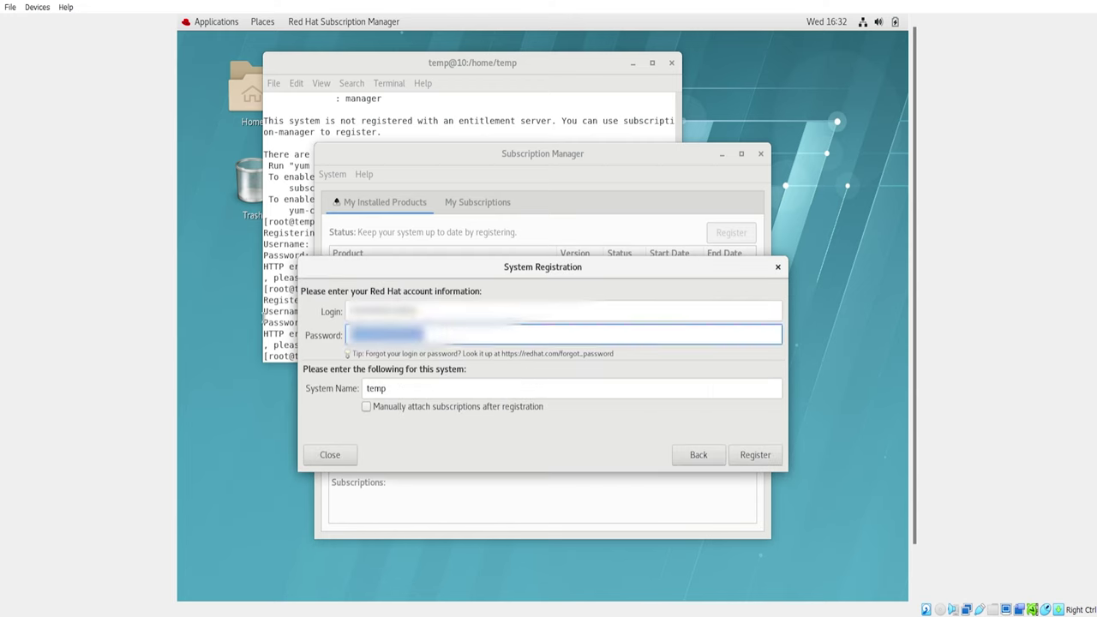
{"action": "key", "text": "BackSpace"}
{"action": "type", "text": "•••••••"}
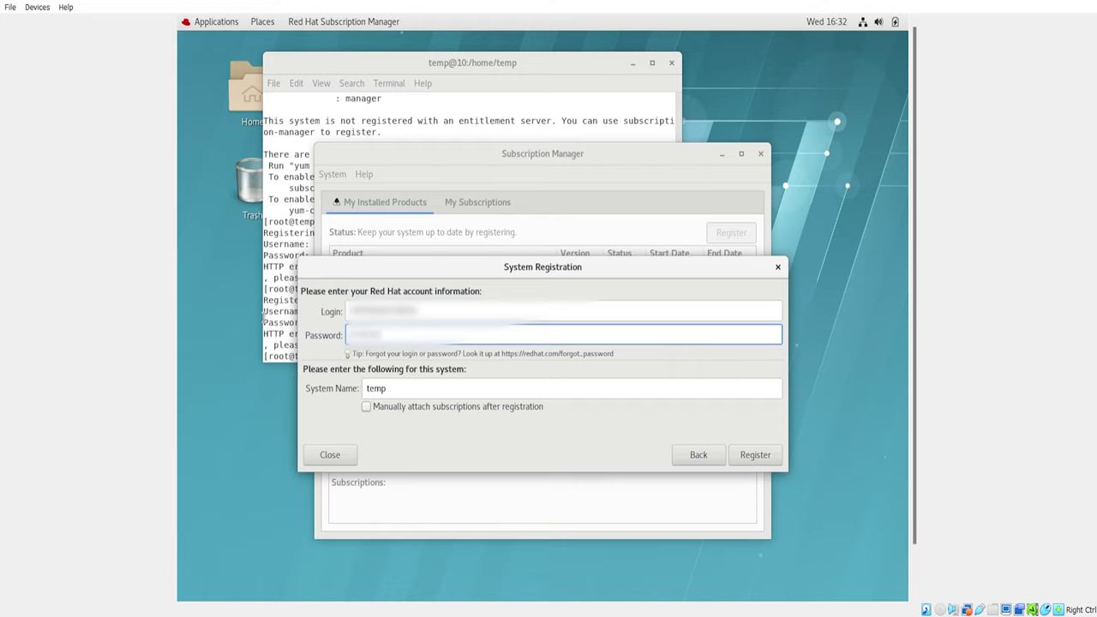
{"action": "key", "text": "BackSpace"}
{"action": "key", "text": "BackSpace"}
{"action": "key", "text": "BackSpace"}
{"action": "key", "text": "BackSpace"}
{"action": "key", "text": "BackSpace"}
{"action": "key", "text": "BackSpace"}
{"action": "key", "text": "BackSpace"}
{"action": "type", "text": "•••••••"}
{"action": "left_click", "coordinate": [753, 459]}
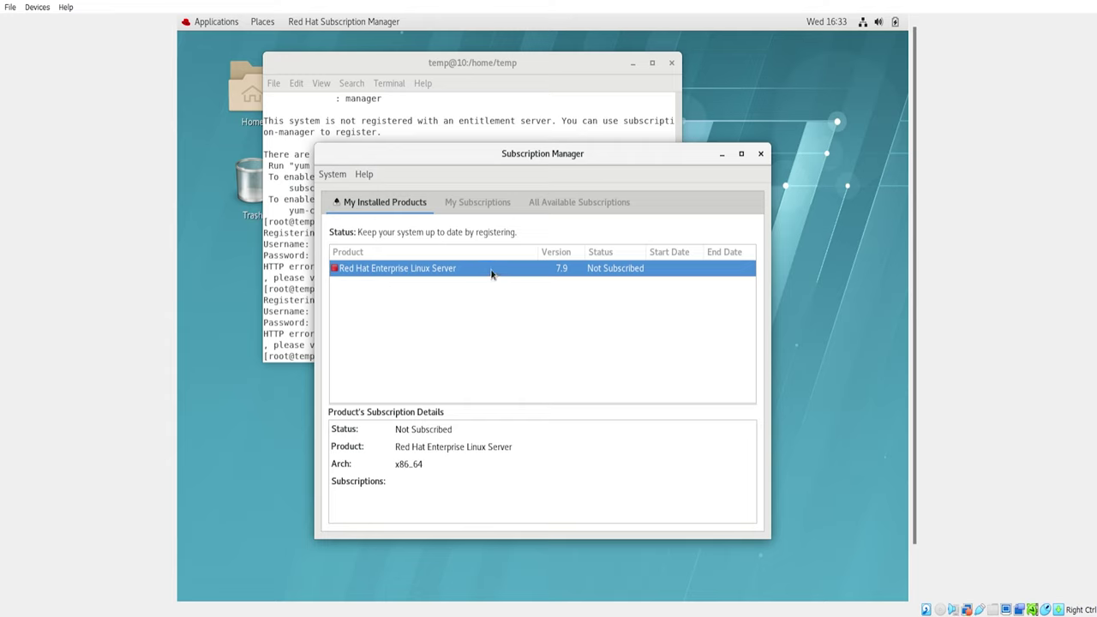
Step: Check My Subscriptions and all available subscriptions for 2023-03-08, then close Subscription Manager
{"action": "left_click", "coordinate": [469, 205]}
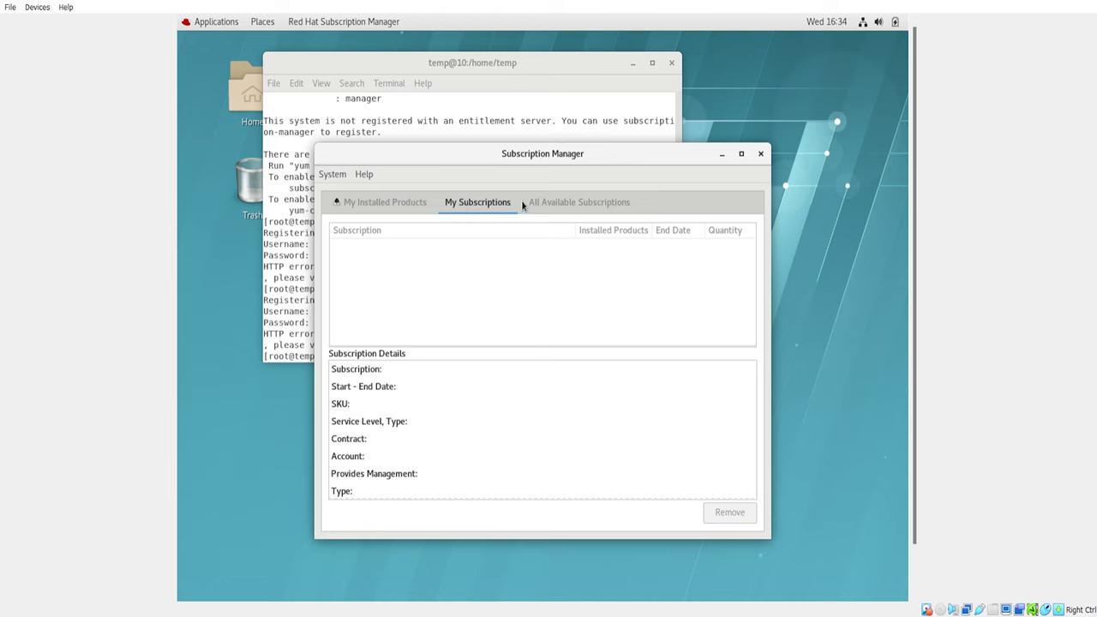
{"action": "left_click", "coordinate": [550, 204]}
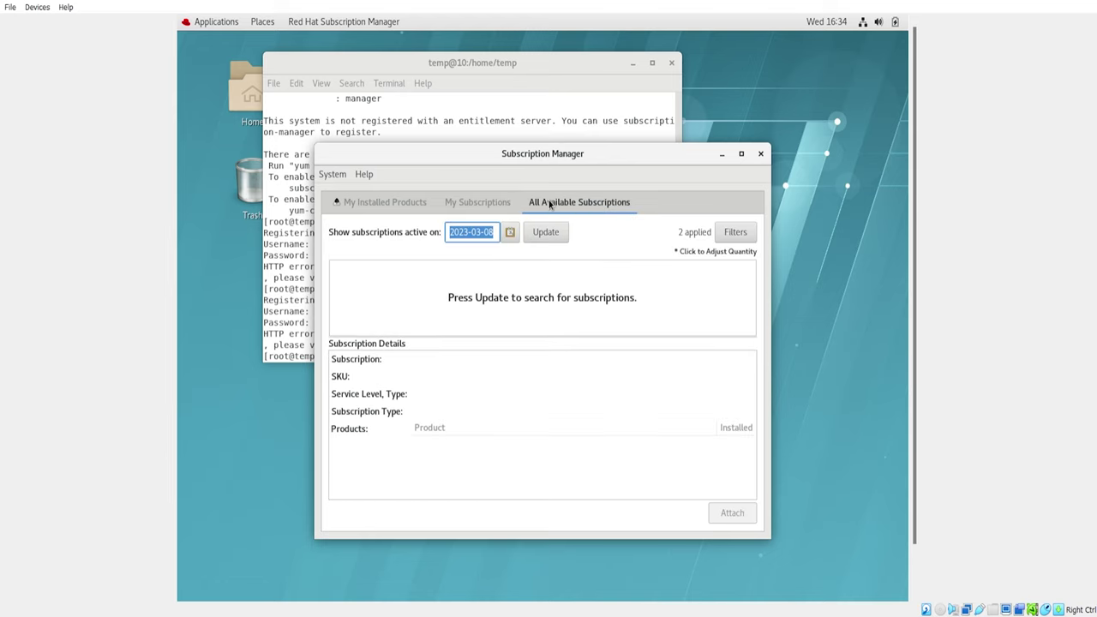
{"action": "left_click", "coordinate": [550, 235]}
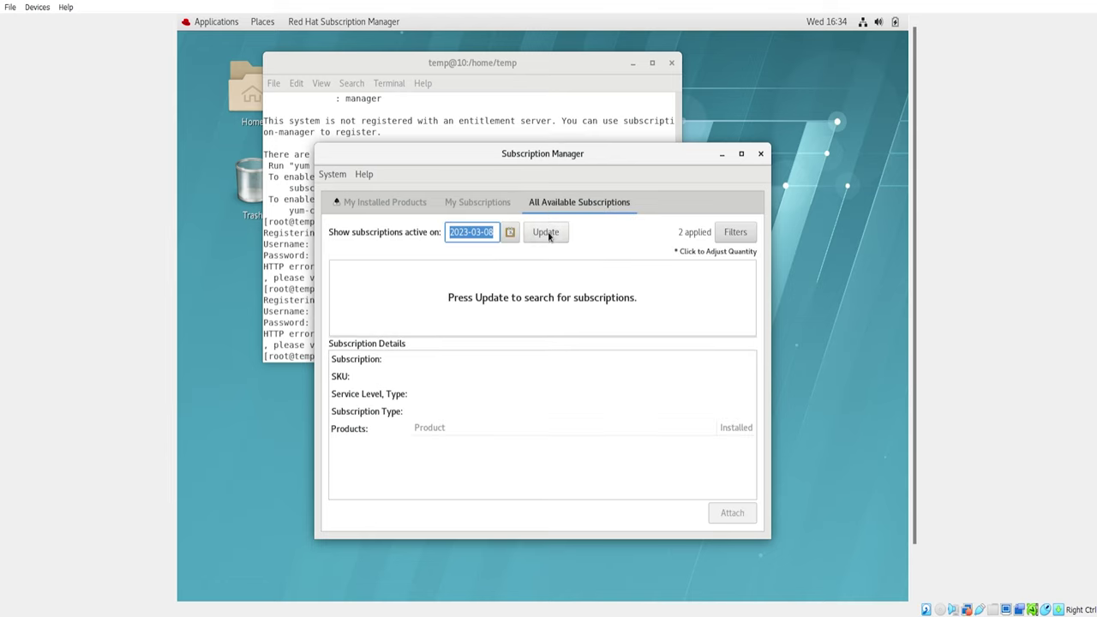
{"action": "left_click", "coordinate": [760, 155]}
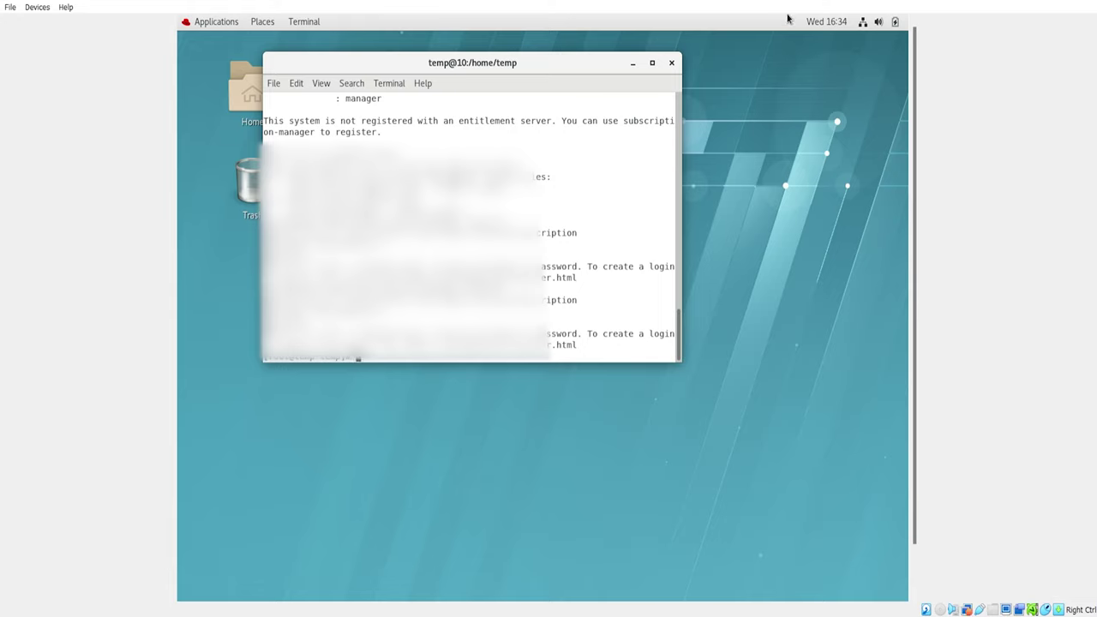
{"action": "left_click", "coordinate": [226, 24]}
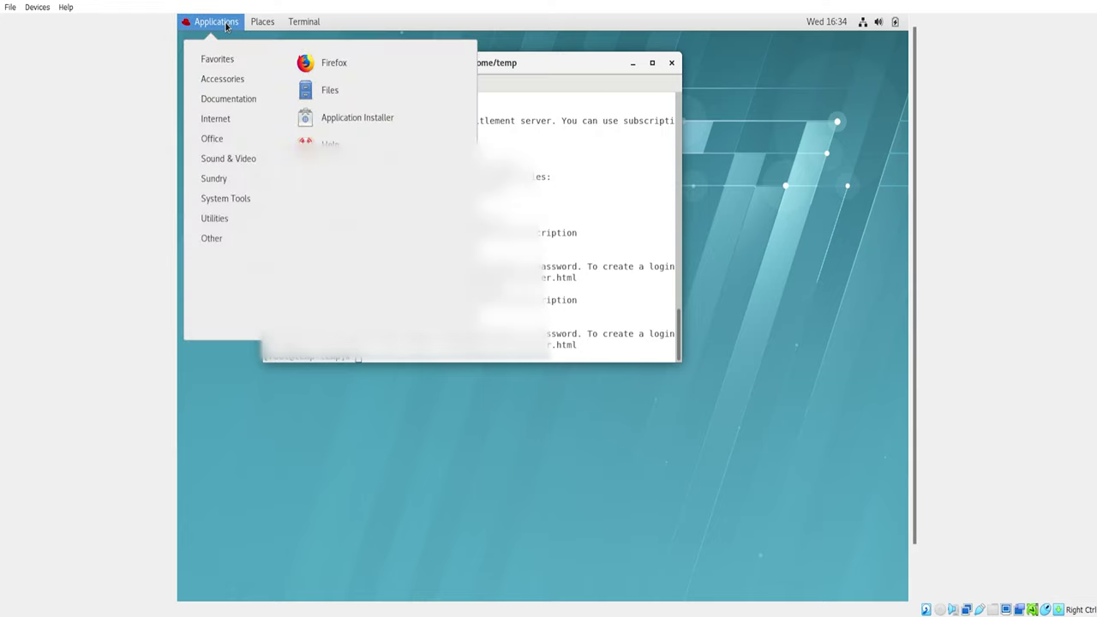
Step: Launch Firefox and replace the documentation address with the Red Hat Customer Portal suggestion for 'red'
{"action": "left_click", "coordinate": [367, 68]}
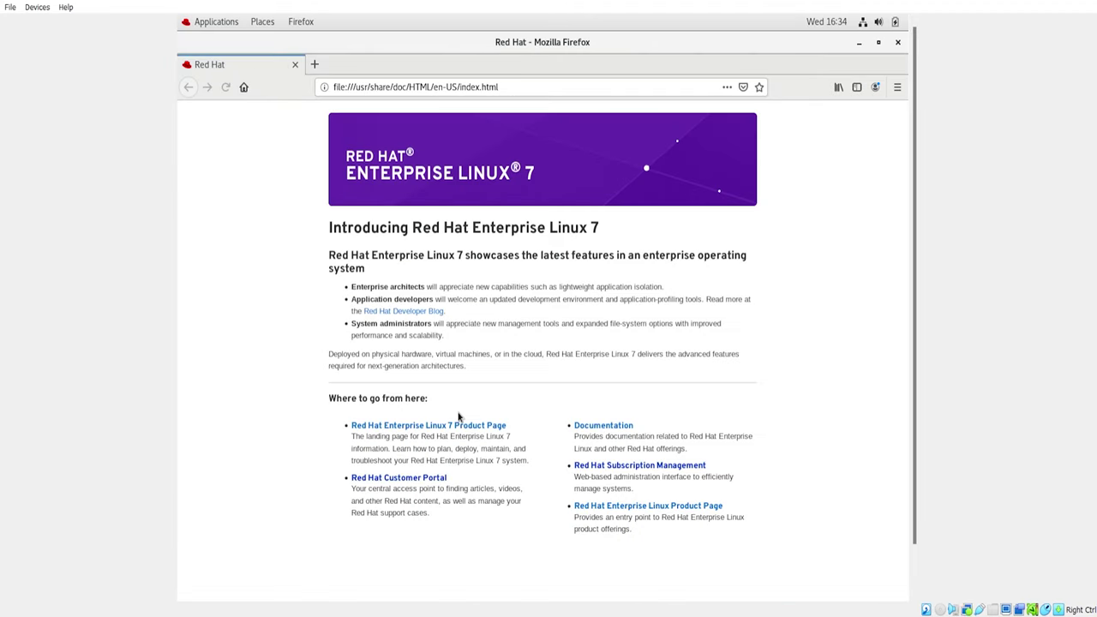
{"action": "left_click", "coordinate": [552, 89]}
{"action": "left_click_drag", "start_coordinate": [552, 89], "coordinate": [384, 90]}
{"action": "left_click", "coordinate": [177, 112]}
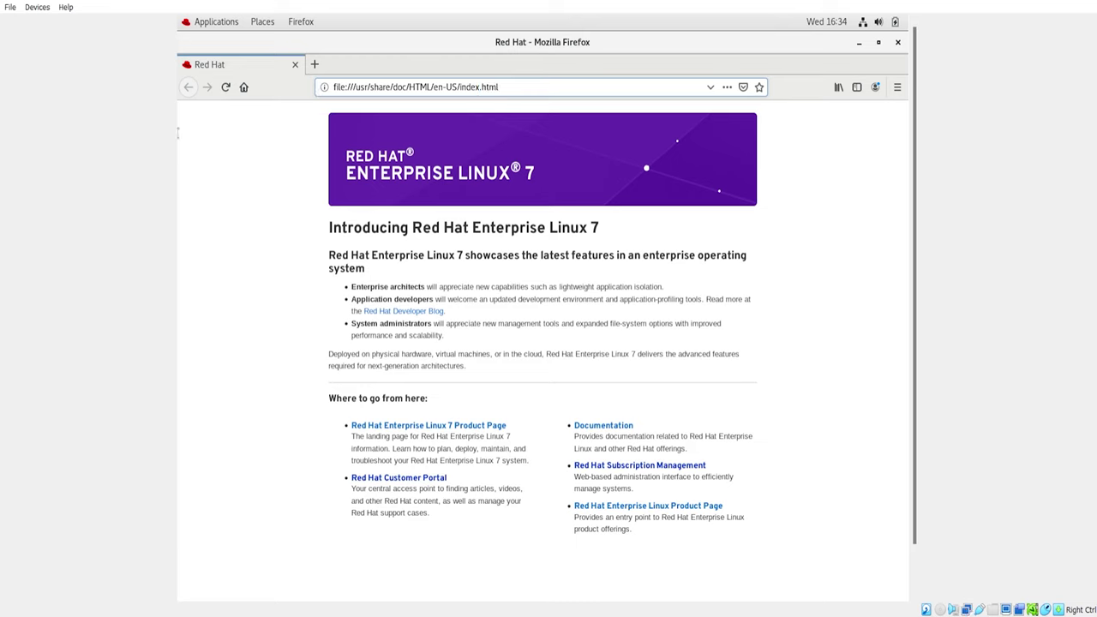
{"action": "key", "text": "BackSpace"}
{"action": "key", "text": "BackSpace"}
{"action": "key", "text": "BackSpace"}
{"action": "key", "text": "BackSpace"}
{"action": "key", "text": "BackSpace"}
{"action": "key", "text": "BackSpace"}
{"action": "key", "text": "BackSpace"}
{"action": "key", "text": "BackSpace"}
{"action": "key", "text": "BackSpace"}
{"action": "key", "text": "BackSpace"}
{"action": "key", "text": "BackSpace"}
{"action": "key", "text": "BackSpace"}
{"action": "key", "text": "BackSpace"}
{"action": "key", "text": "BackSpace"}
{"action": "key", "text": "BackSpace"}
{"action": "key", "text": "BackSpace"}
{"action": "key", "text": "BackSpace"}
{"action": "key", "text": "BackSpace"}
{"action": "key", "text": "BackSpace"}
{"action": "key", "text": "BackSpace"}
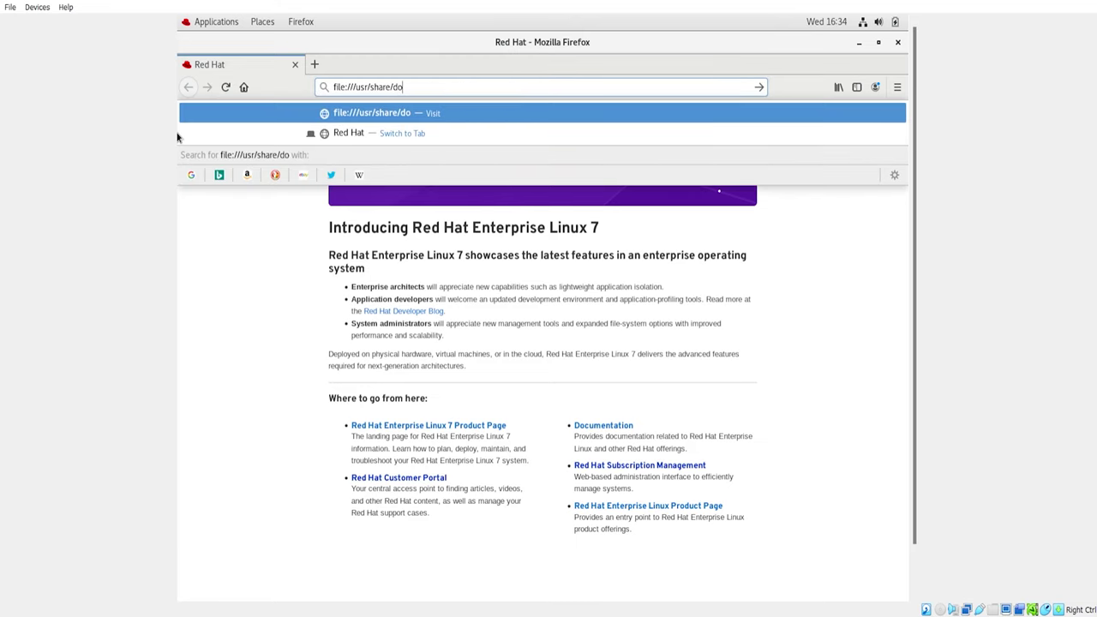
{"action": "key", "text": "BackSpace"}
{"action": "key", "text": "BackSpace"}
{"action": "key", "text": "BackSpace"}
{"action": "key", "text": "BackSpace"}
{"action": "key", "text": "BackSpace"}
{"action": "type", "text": "redhat.com/"}
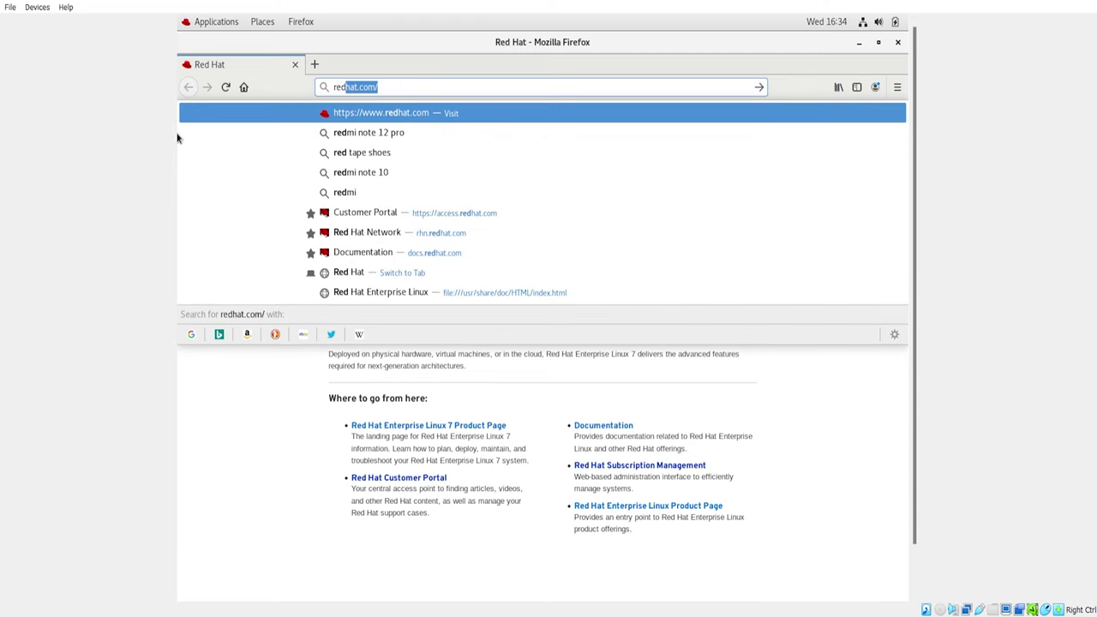
{"action": "left_click", "coordinate": [486, 212]}
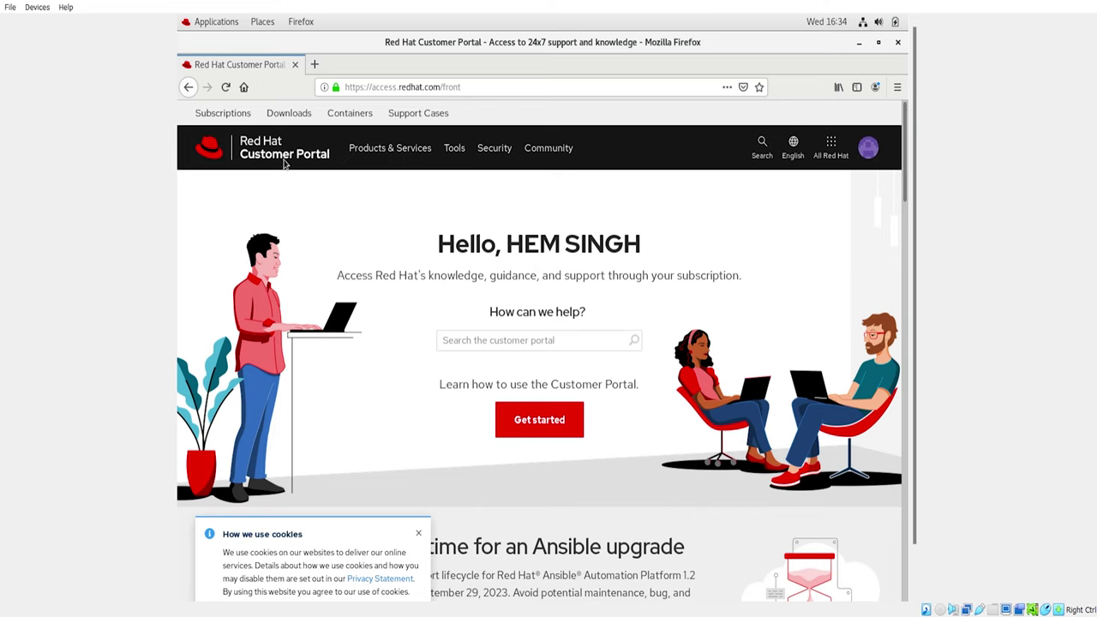
Step: Browse the portal's Products & Services, Tools, Security and Community menus, then open the account menu
{"action": "left_click", "coordinate": [363, 152]}
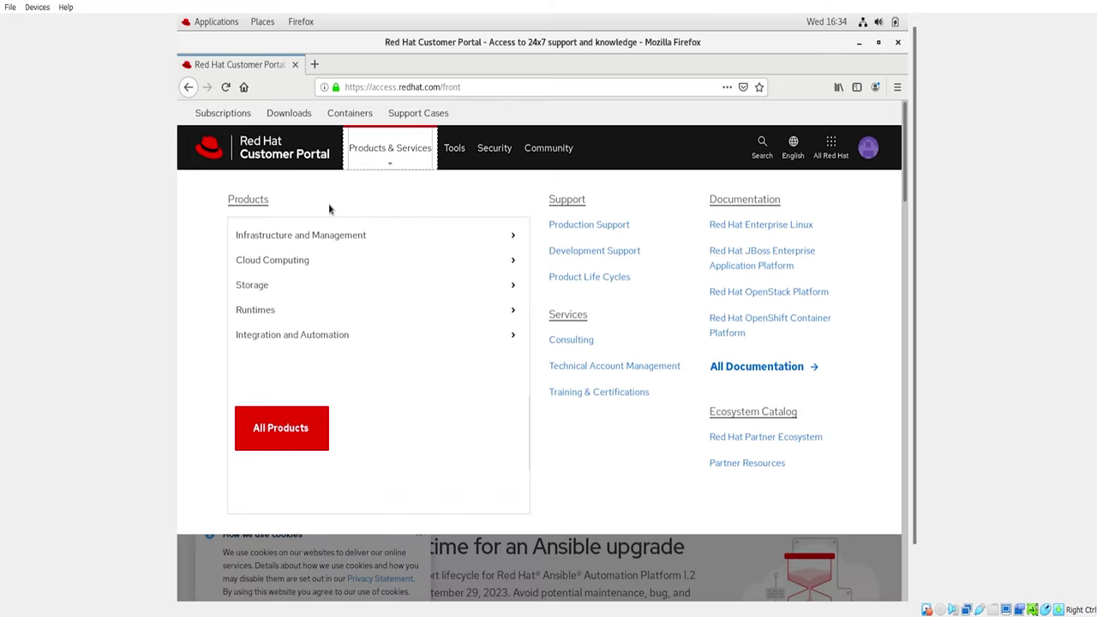
{"action": "left_click", "coordinate": [392, 161]}
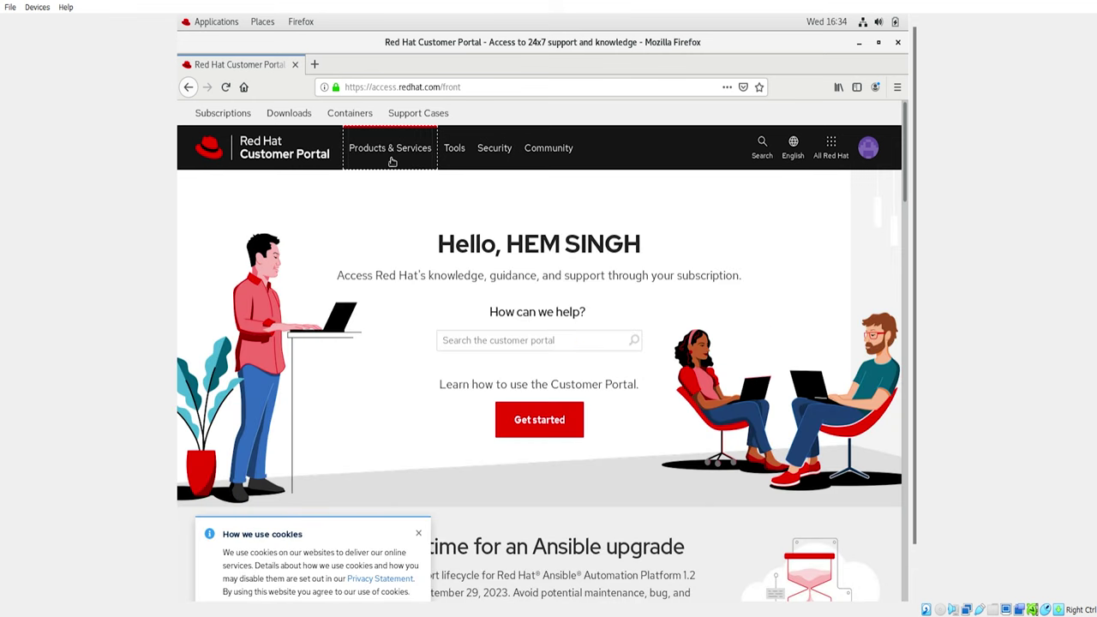
{"action": "left_click", "coordinate": [392, 161]}
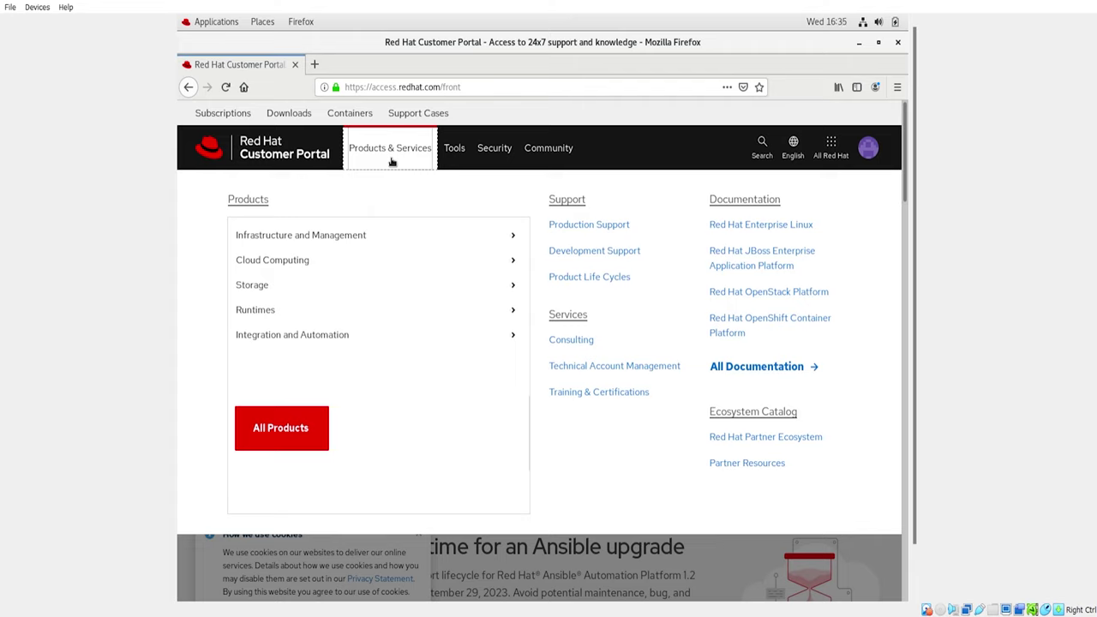
{"action": "left_click", "coordinate": [450, 154]}
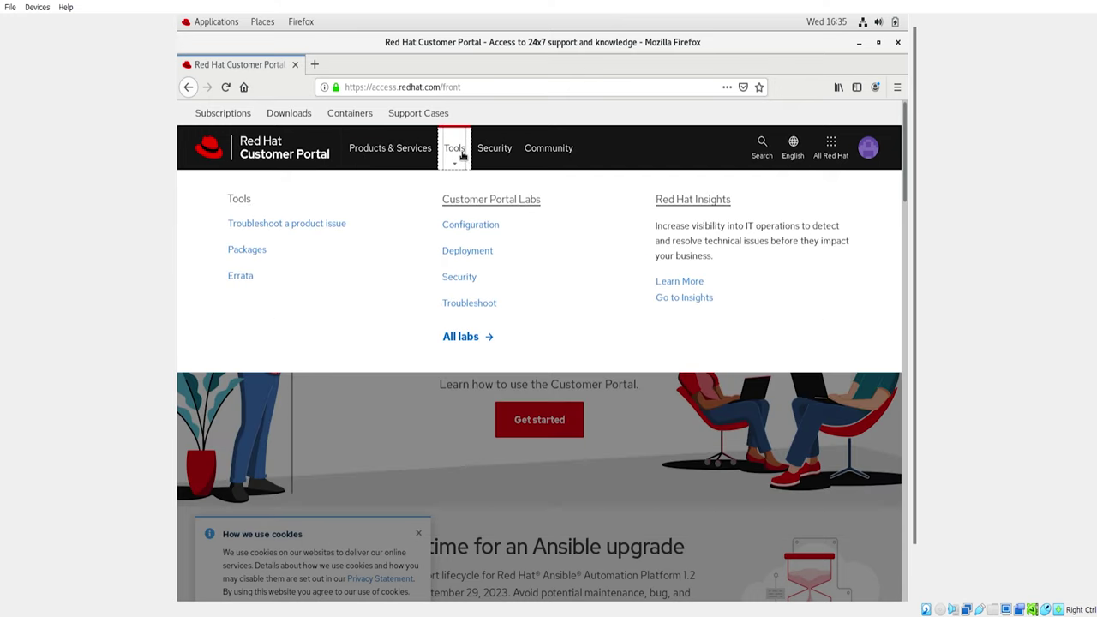
{"action": "left_click", "coordinate": [495, 151]}
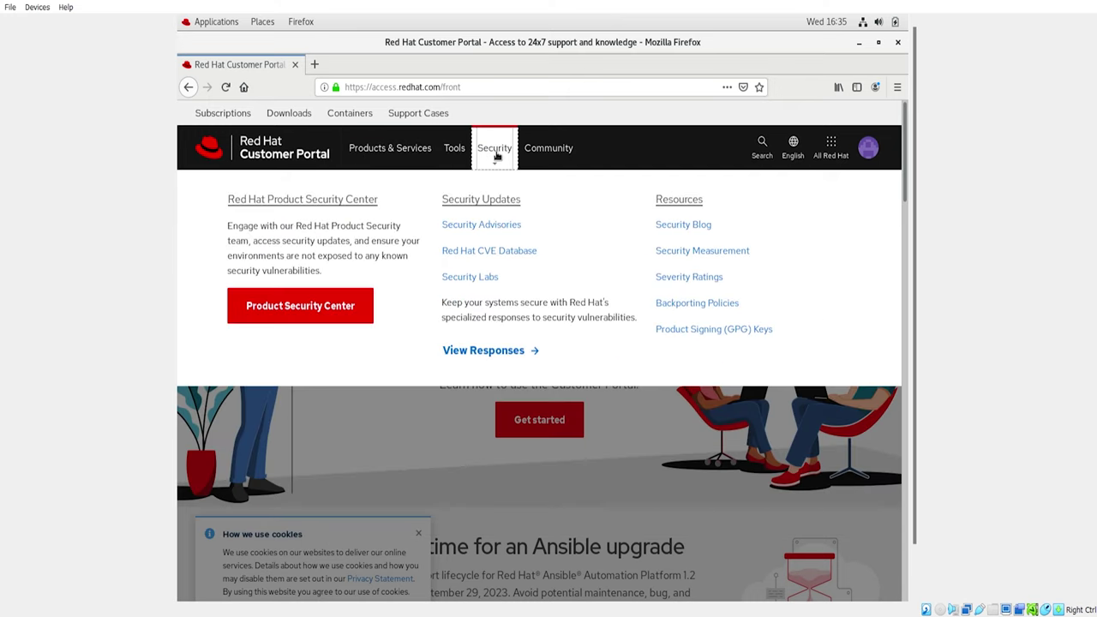
{"action": "left_click", "coordinate": [576, 154]}
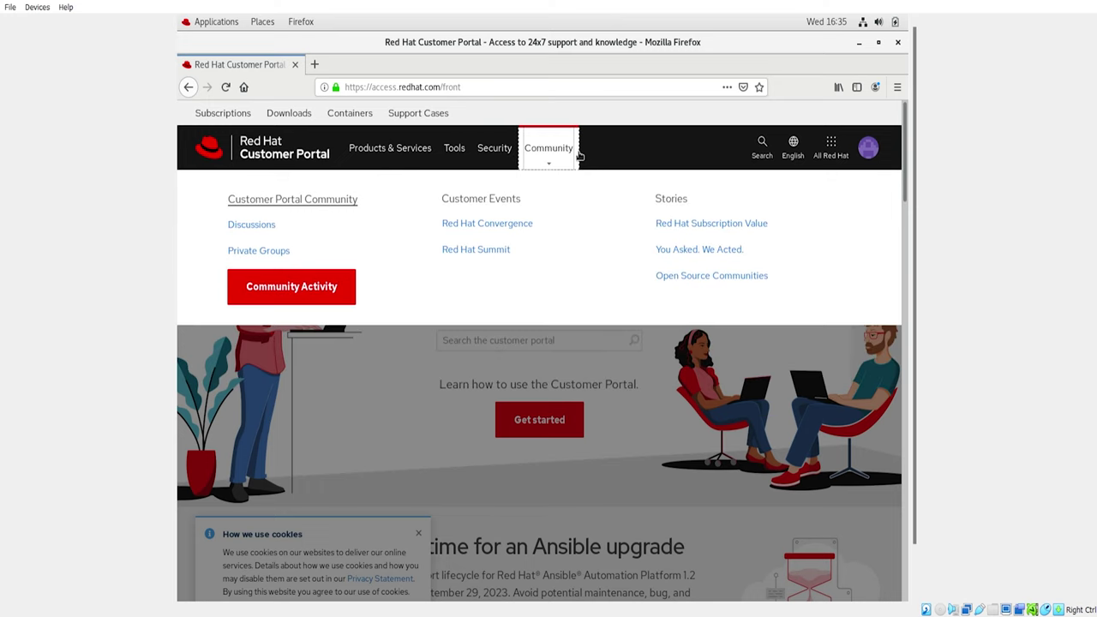
{"action": "left_click", "coordinate": [870, 149]}
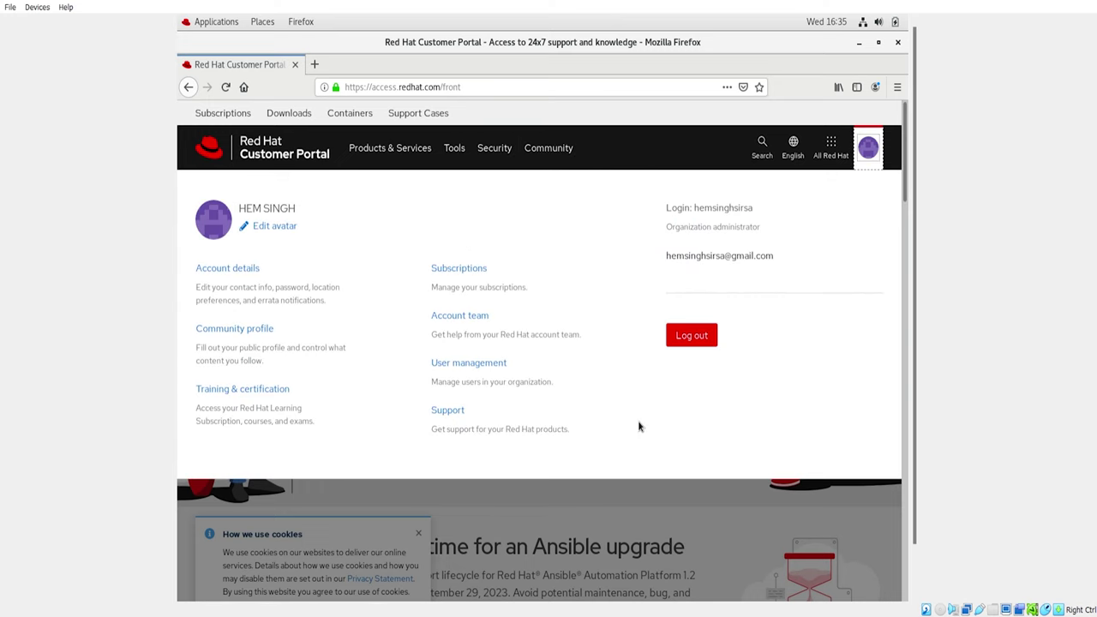
Step: Open Subscriptions from the account menu, dismiss the cookie notice, and minimize Firefox
{"action": "left_click", "coordinate": [468, 271]}
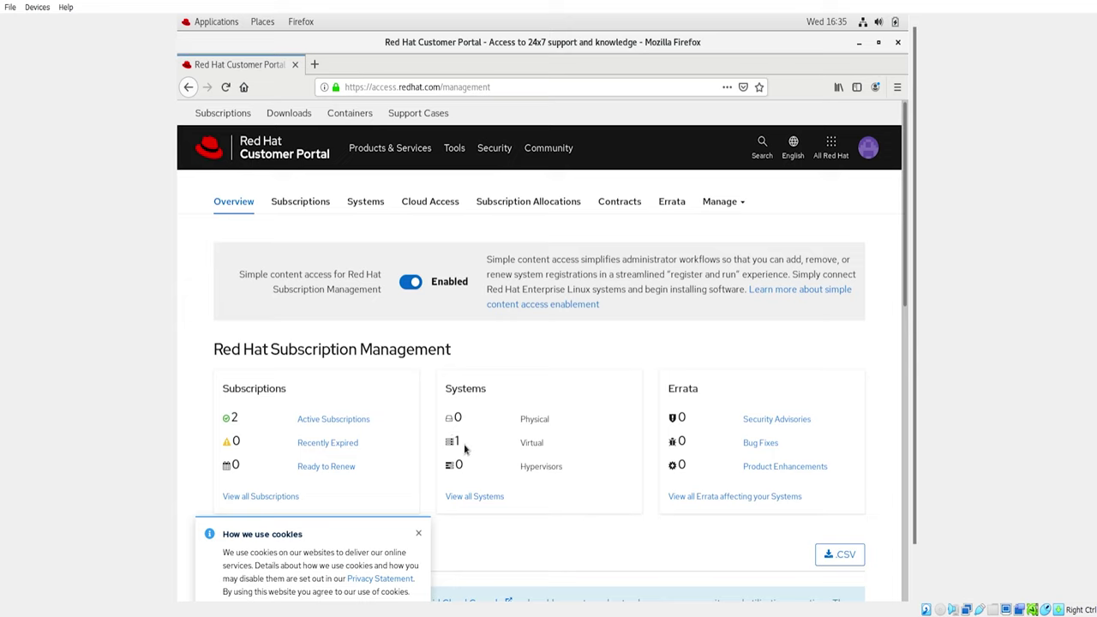
{"action": "left_click", "coordinate": [419, 534]}
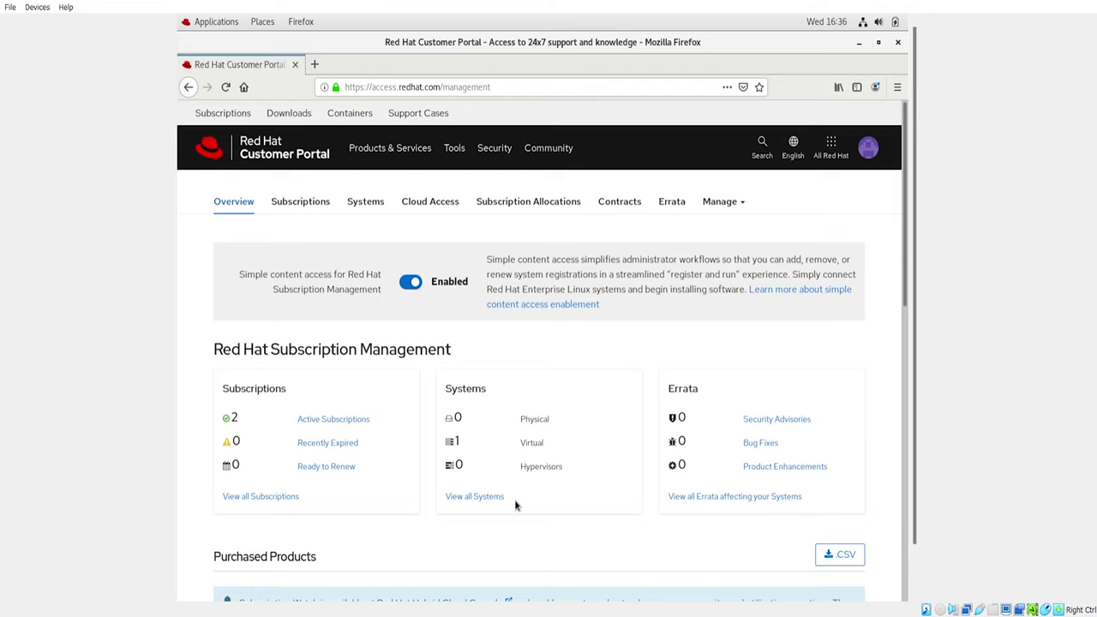
{"action": "left_click", "coordinate": [859, 42]}
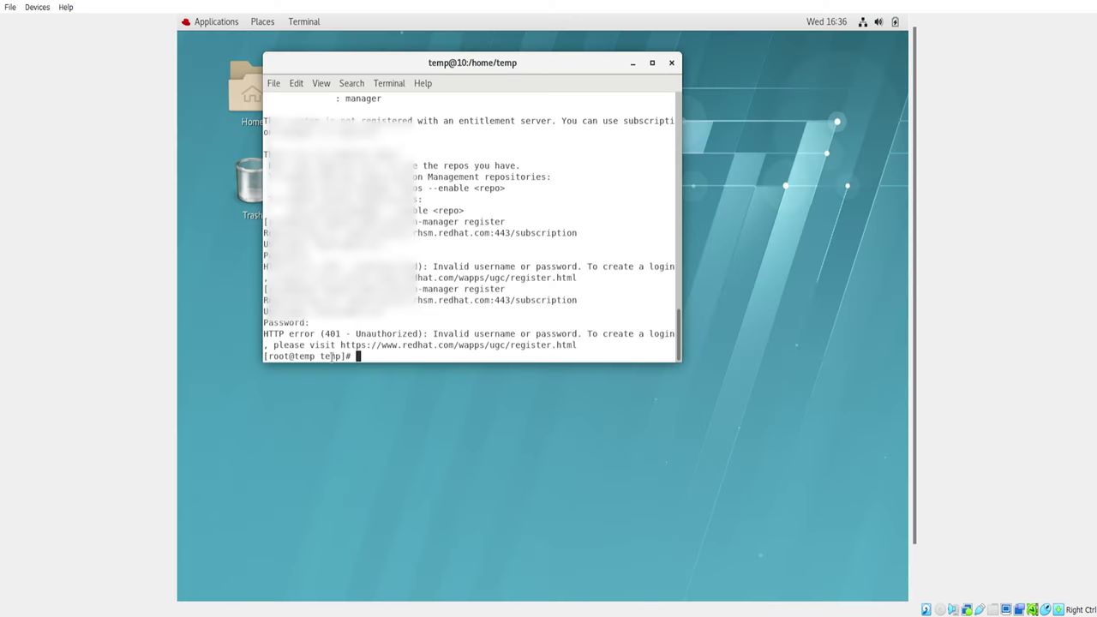
Step: Clear the terminal of old registration errors and run 'yum update'
{"action": "key", "text": "Return"}
{"action": "key", "text": "Return"}
{"action": "key", "text": "Return"}
{"action": "key", "text": "Return"}
{"action": "key", "text": "Return"}
{"action": "key", "text": "Return"}
{"action": "type", "text": "clear"}
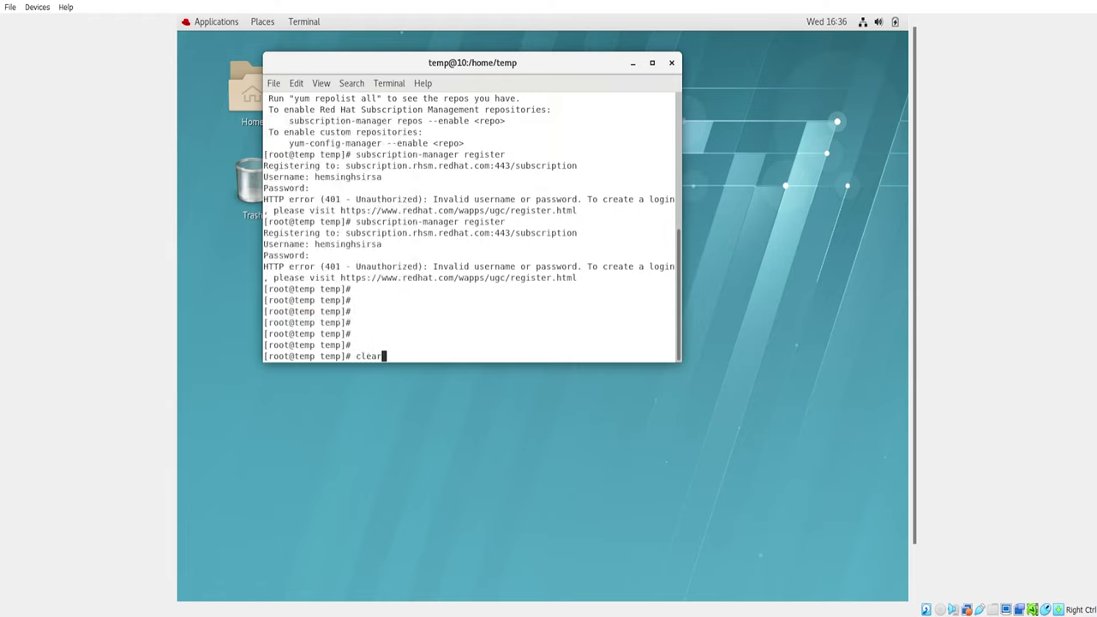
{"action": "key", "text": "Return"}
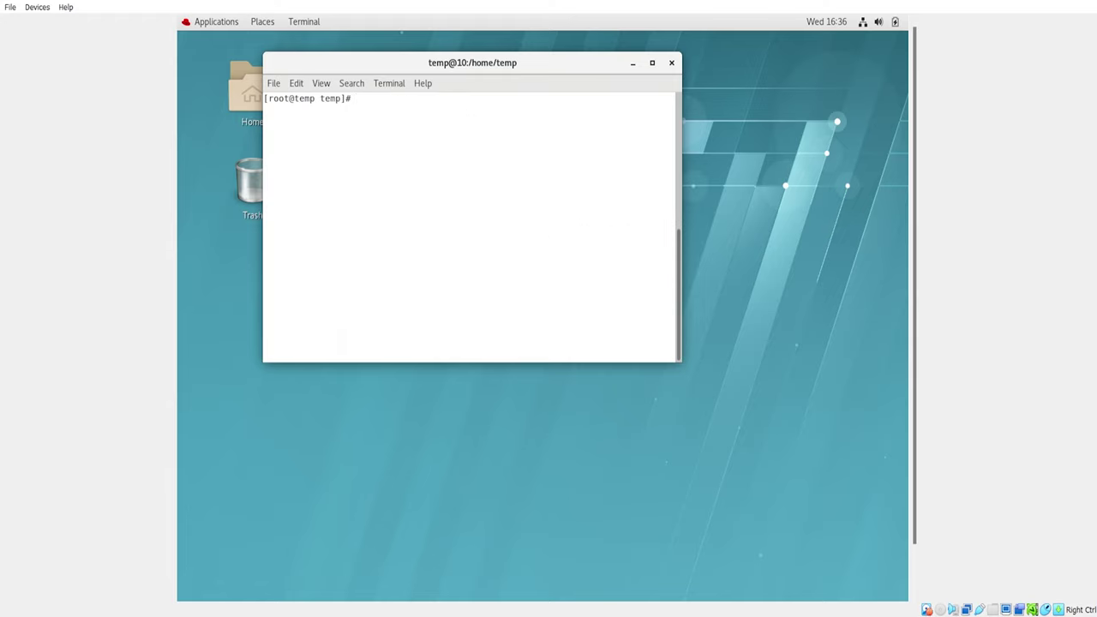
{"action": "type", "text": "yum"}
{"action": "type", "text": " updat"}
{"action": "type", "text": "e"}
{"action": "key", "text": "Return"}
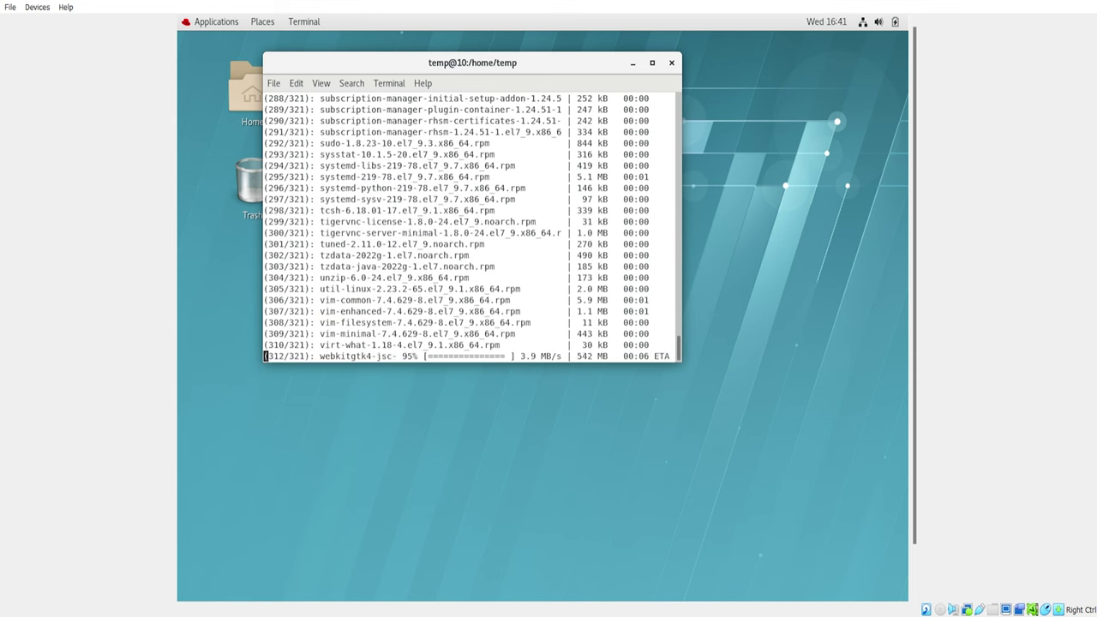
Step: Answer 'y' to both Red Hat GPG key import prompts so the 321 updates install
{"action": "type", "text": "y"}
{"action": "key", "text": "Return"}
{"action": "type", "text": "y"}
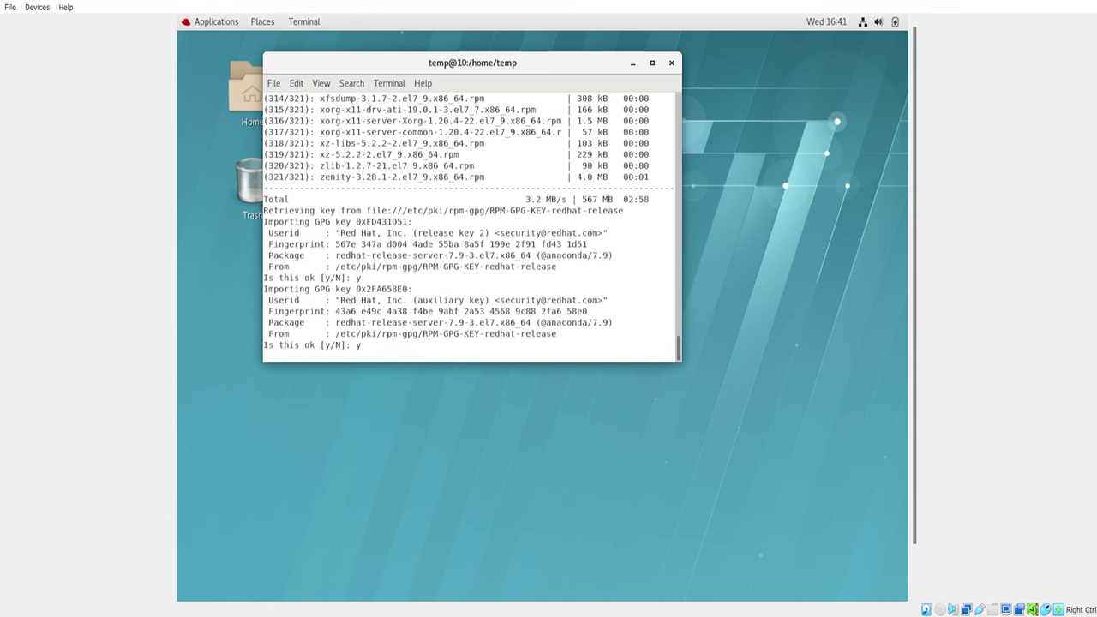
{"action": "key", "text": "Return"}
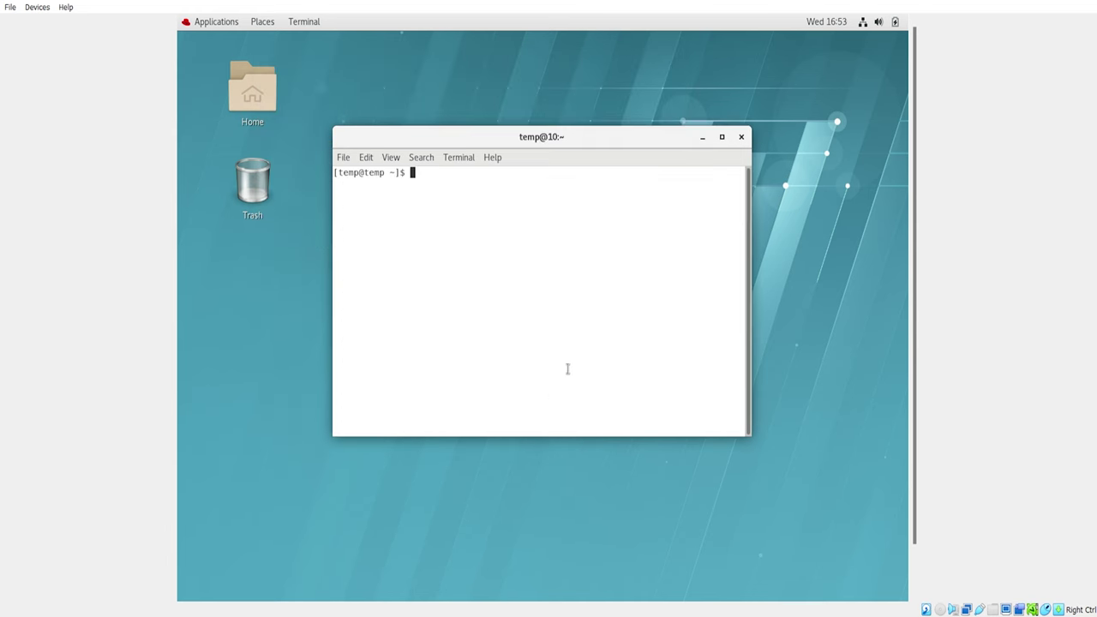
Step: Run 'ifconfig' and scroll up to find enp0s3 at 10.0.2.15
{"action": "type", "text": "if"}
{"action": "type", "text": "config"}
{"action": "key", "text": "Return"}
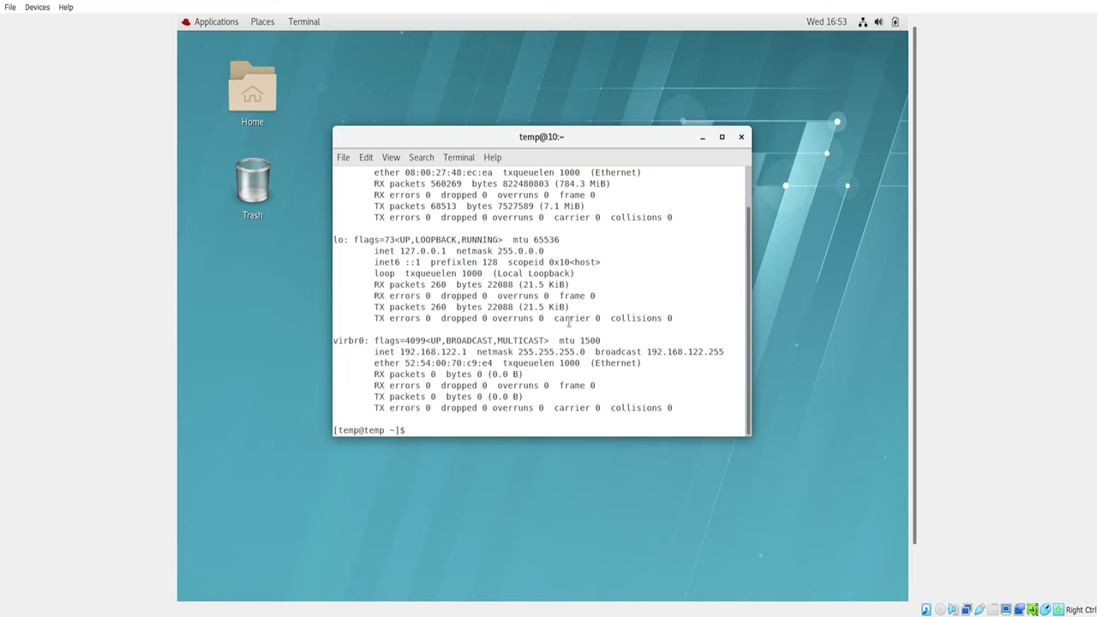
{"action": "scroll", "coordinate": [569, 322], "scroll_direction": "up", "scroll_amount": 2}
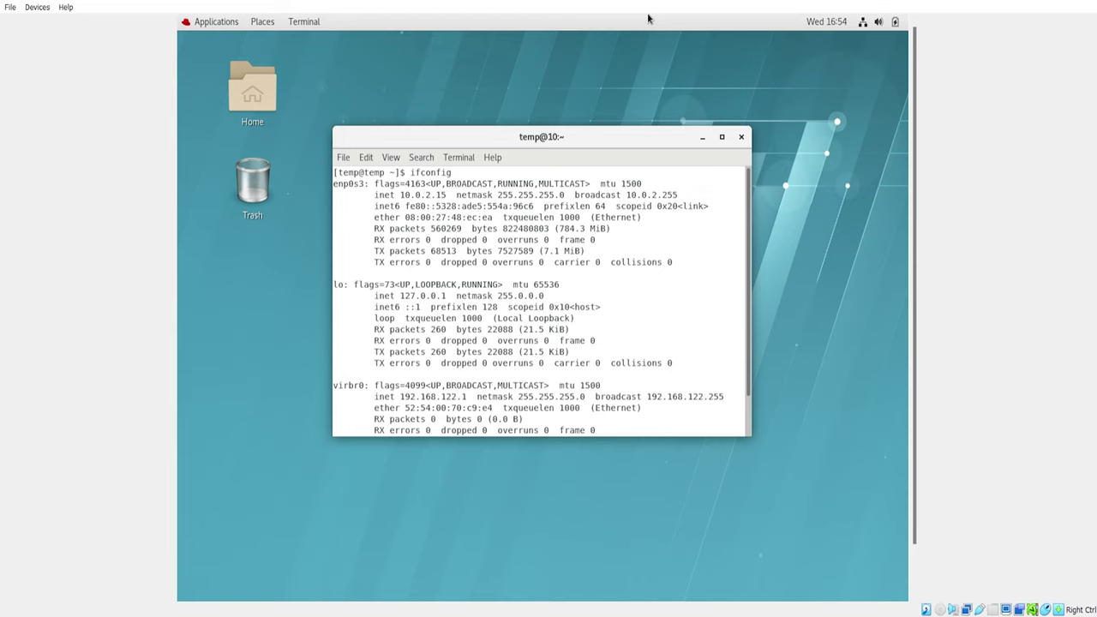
Step: In Wired Settings, tick Connect automatically for the wired connection, apply, and reopen its details to verify
{"action": "left_click", "coordinate": [878, 22]}
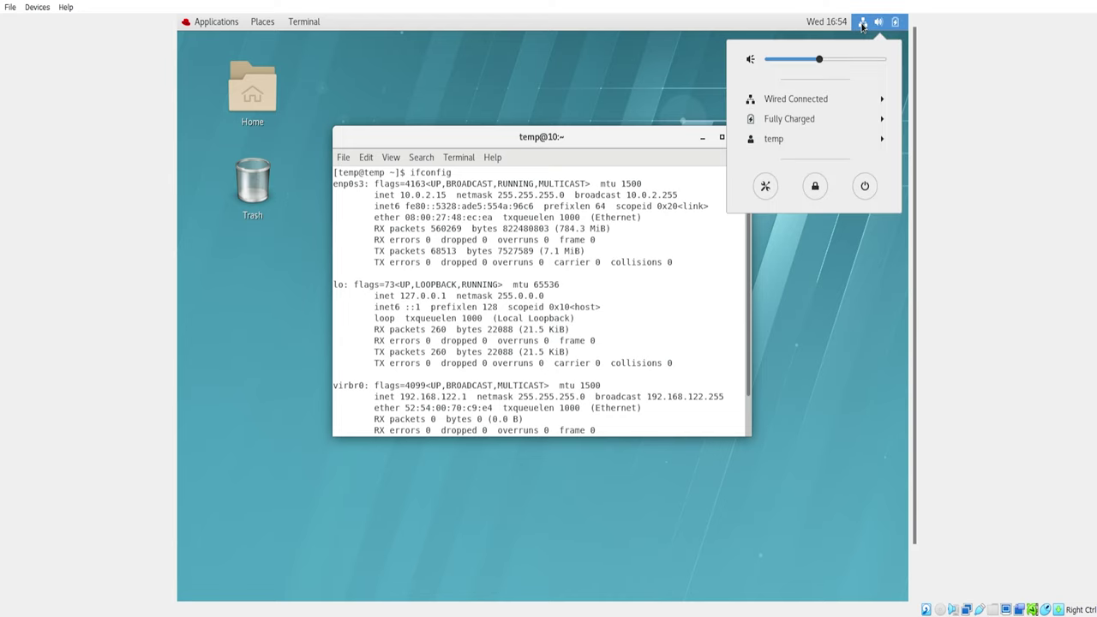
{"action": "left_click", "coordinate": [814, 101]}
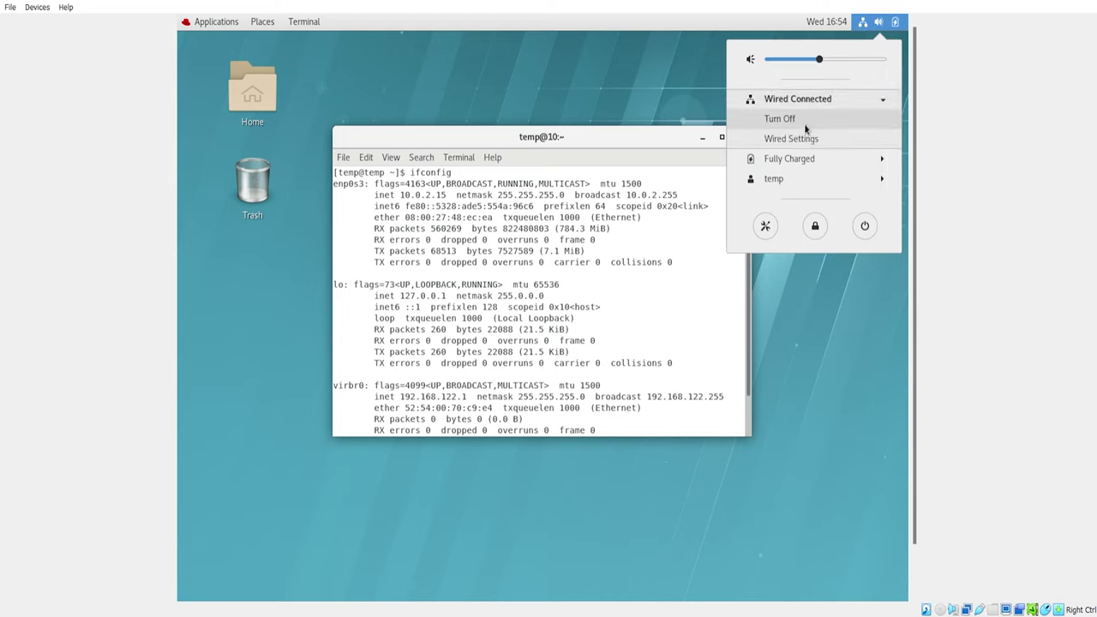
{"action": "left_click", "coordinate": [798, 138]}
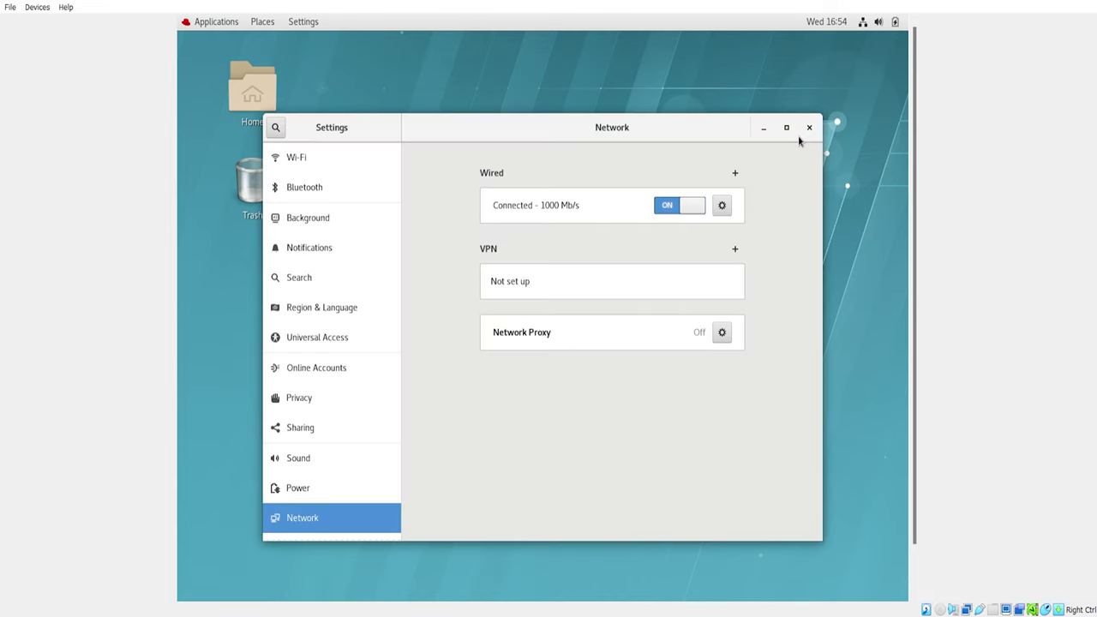
{"action": "left_click", "coordinate": [721, 205]}
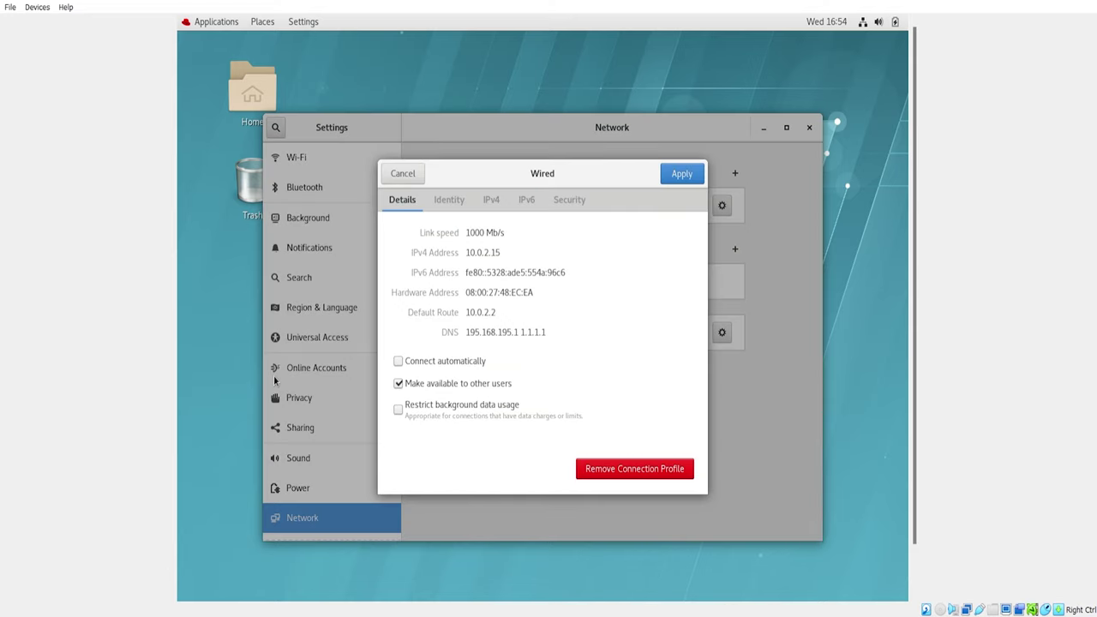
{"action": "left_click", "coordinate": [398, 362]}
{"action": "left_click", "coordinate": [668, 176]}
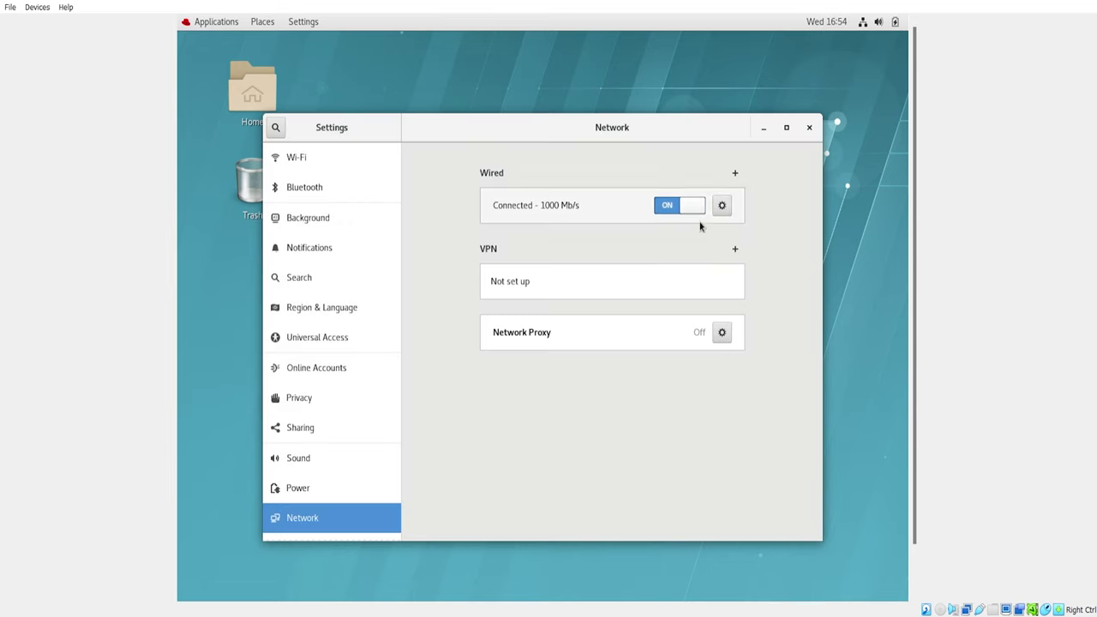
{"action": "left_click", "coordinate": [723, 208]}
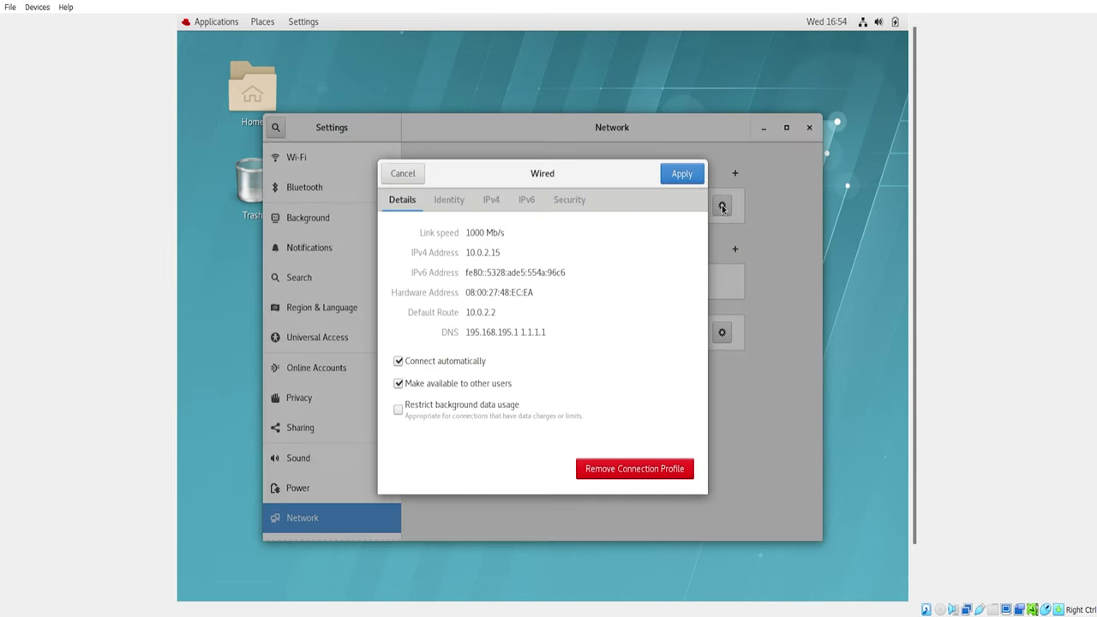